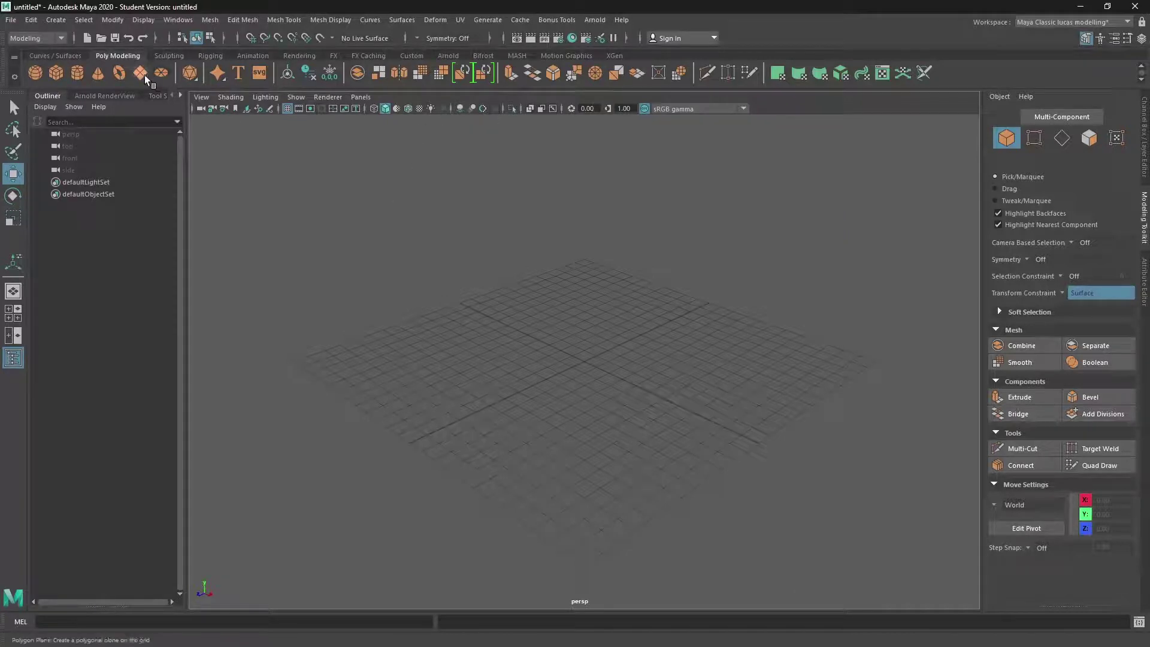
Step: Create a polygon plane at the centre of the grid and leave it deselected
left_click(144, 74)
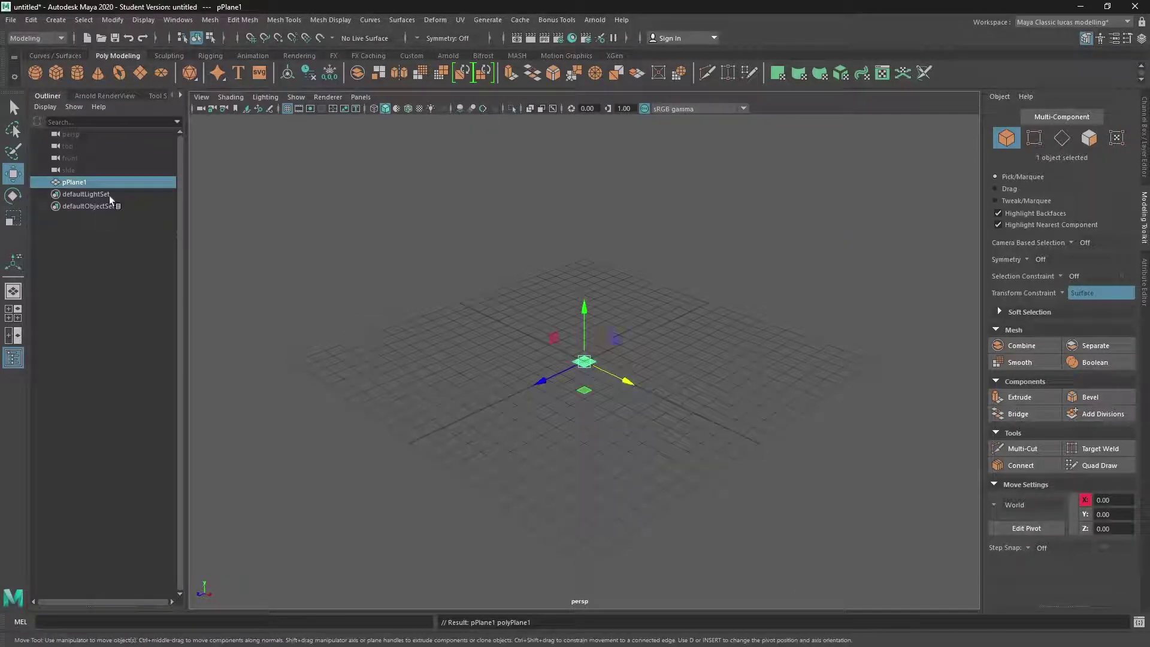
left_click(277, 123)
Step: Import human.ma from the Week 3 DDD20022 folder, two levels above the scenes folder
left_click(10, 20)
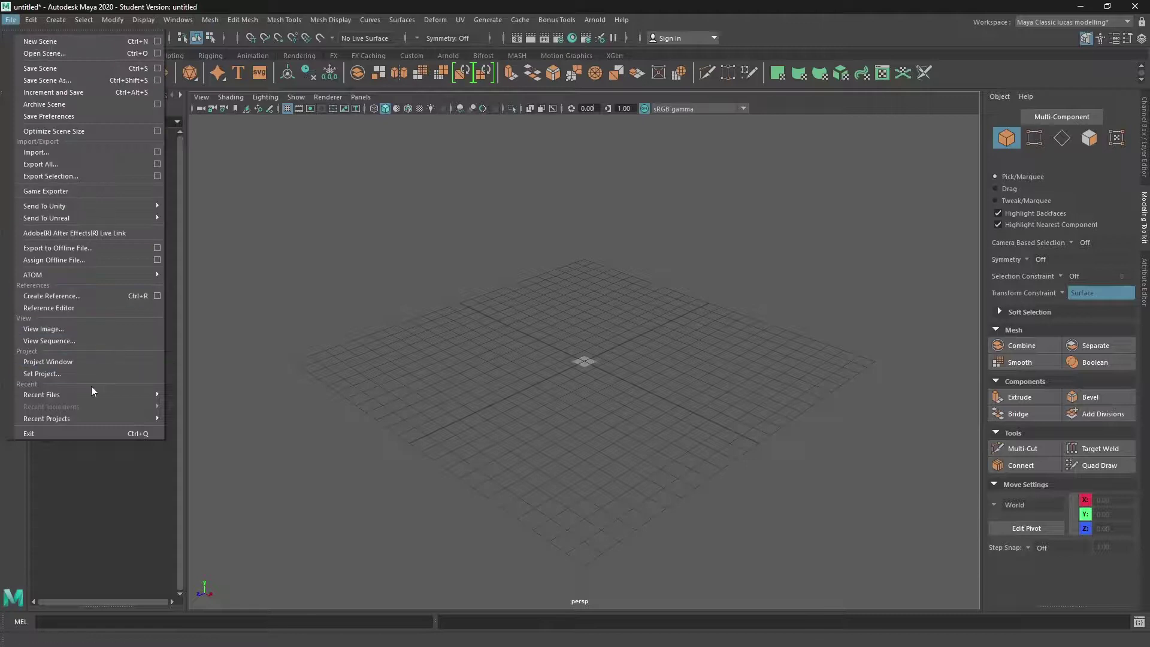
left_click(90, 153)
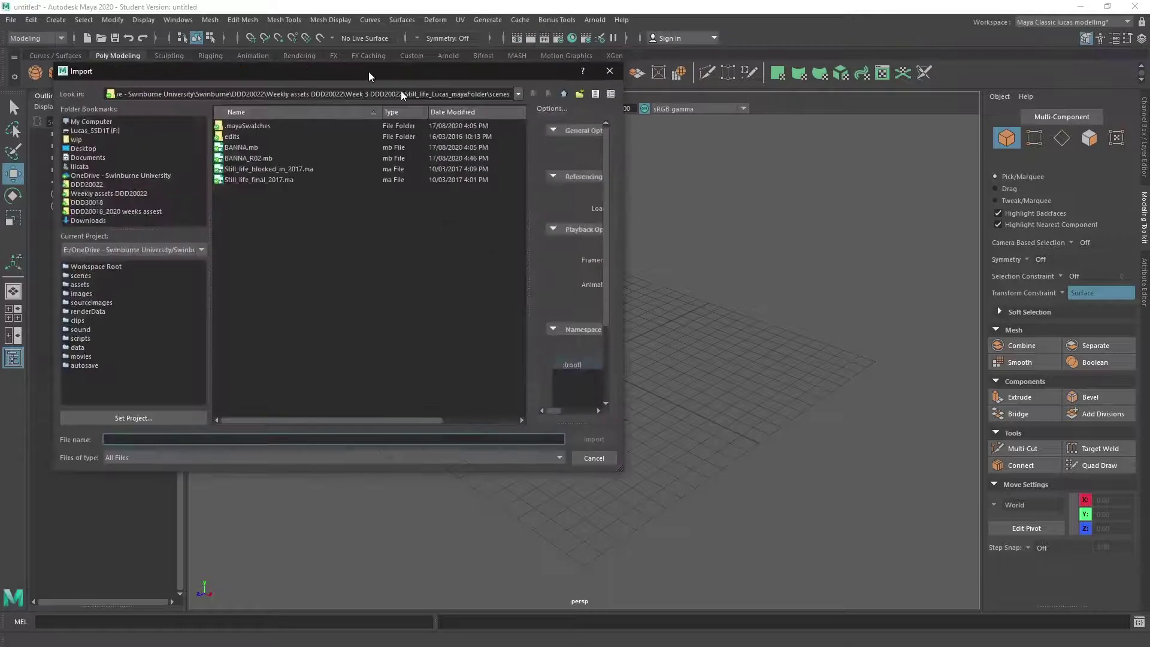
left_click_drag(368, 70, 509, 163)
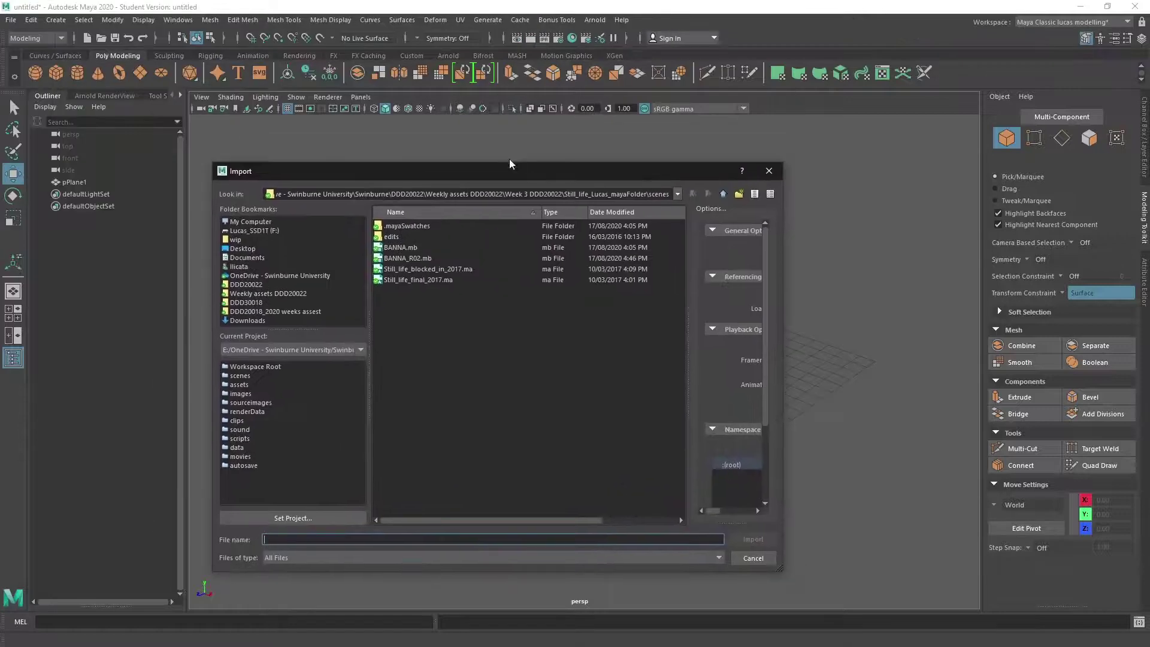
left_click(722, 193)
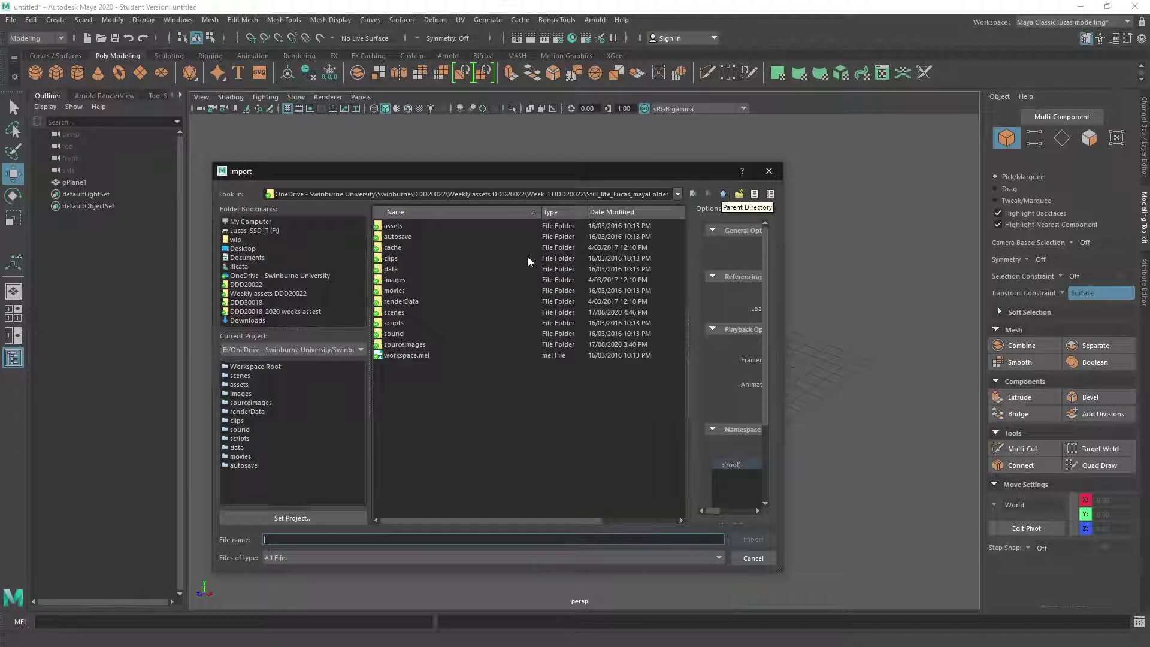
left_click(722, 194)
left_click(398, 237)
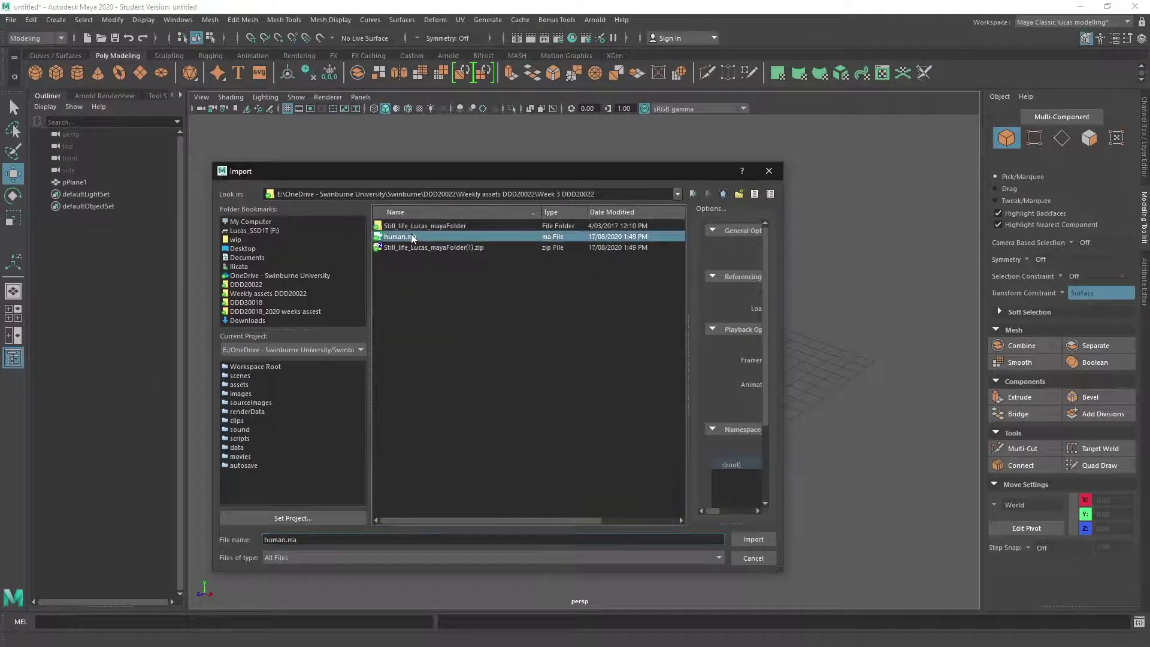
left_click(756, 538)
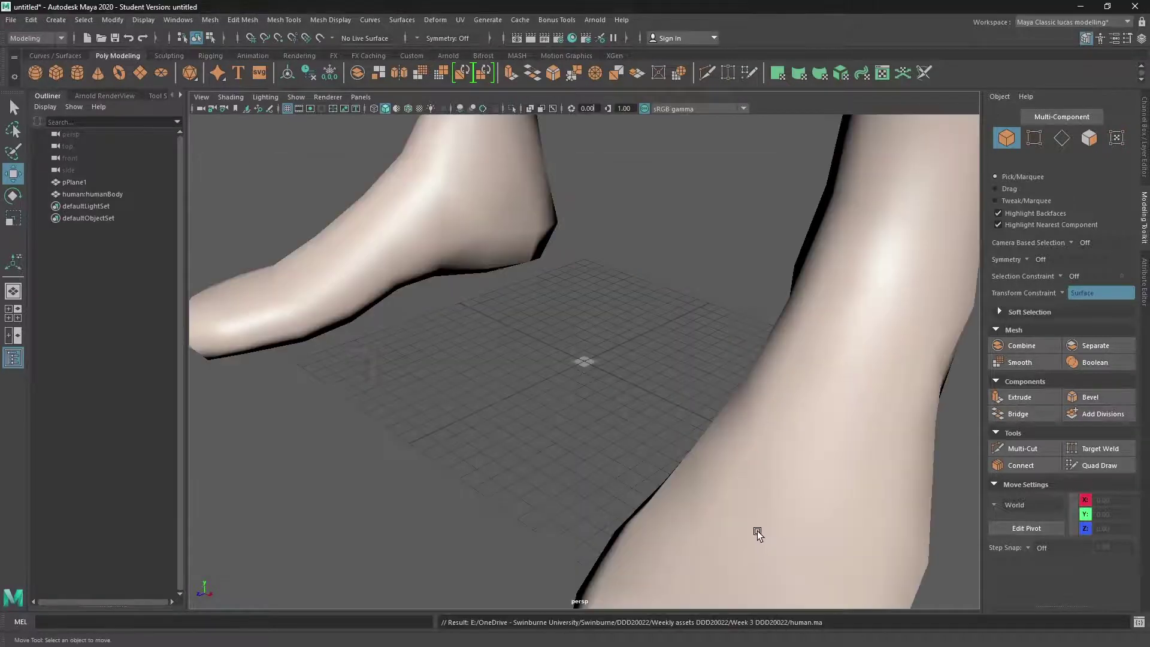
Step: Delete the small polygon plane lying between the human model's feet
left_click(534, 351)
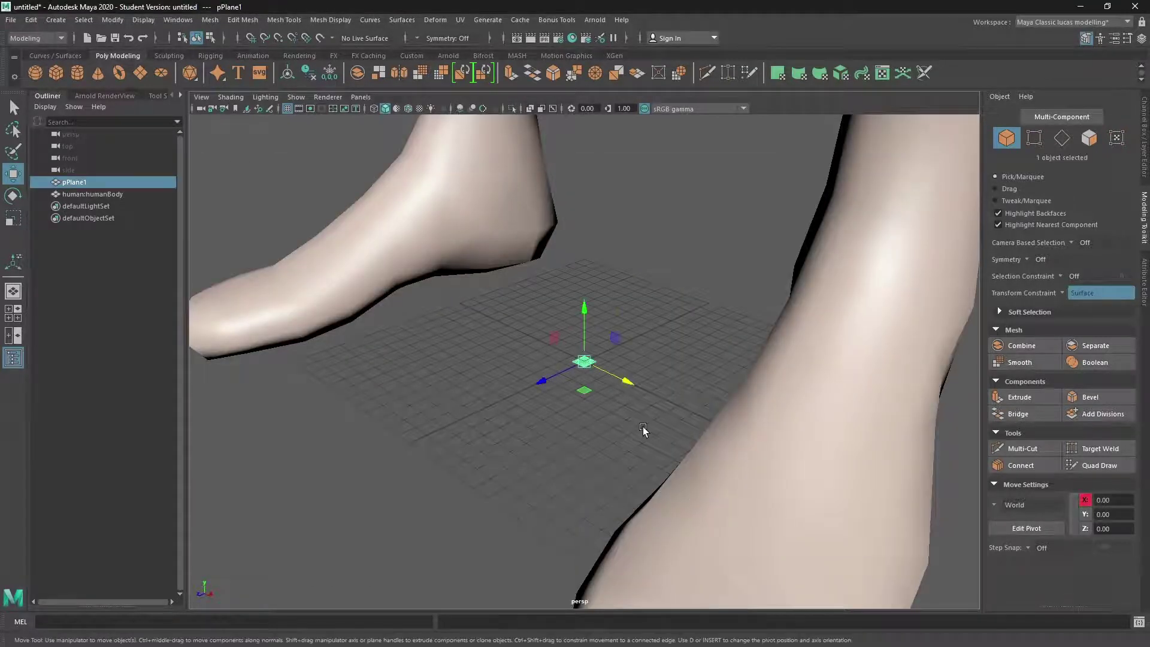
key("Delete")
scroll(616, 426, "down", 10)
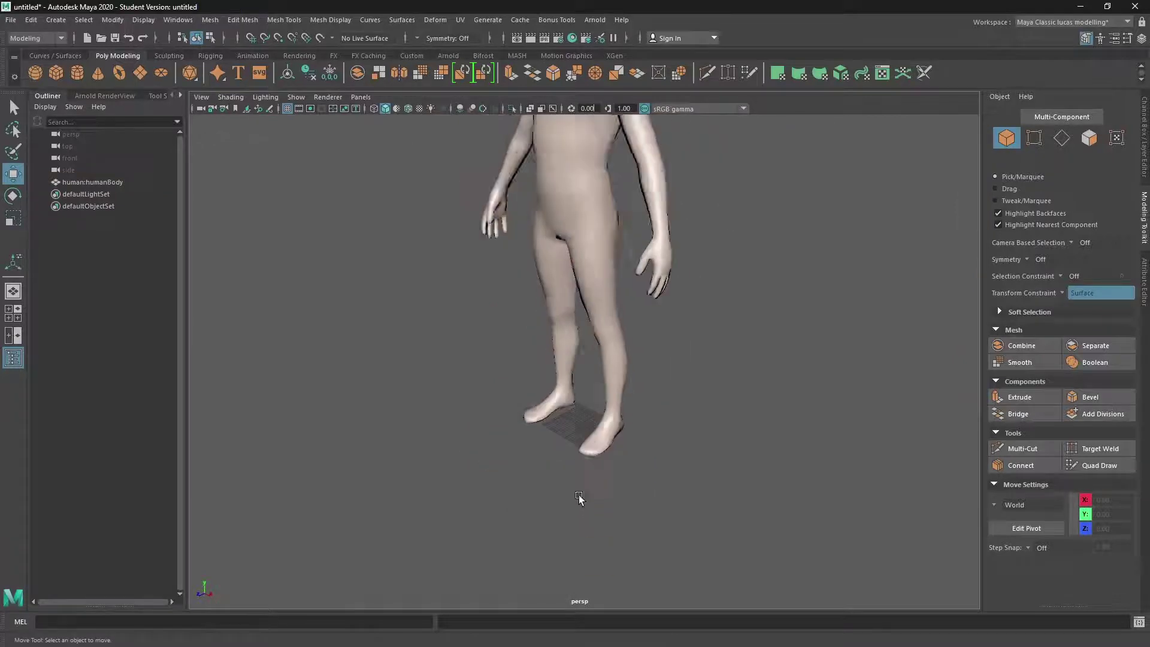
scroll(578, 495, "down", 5)
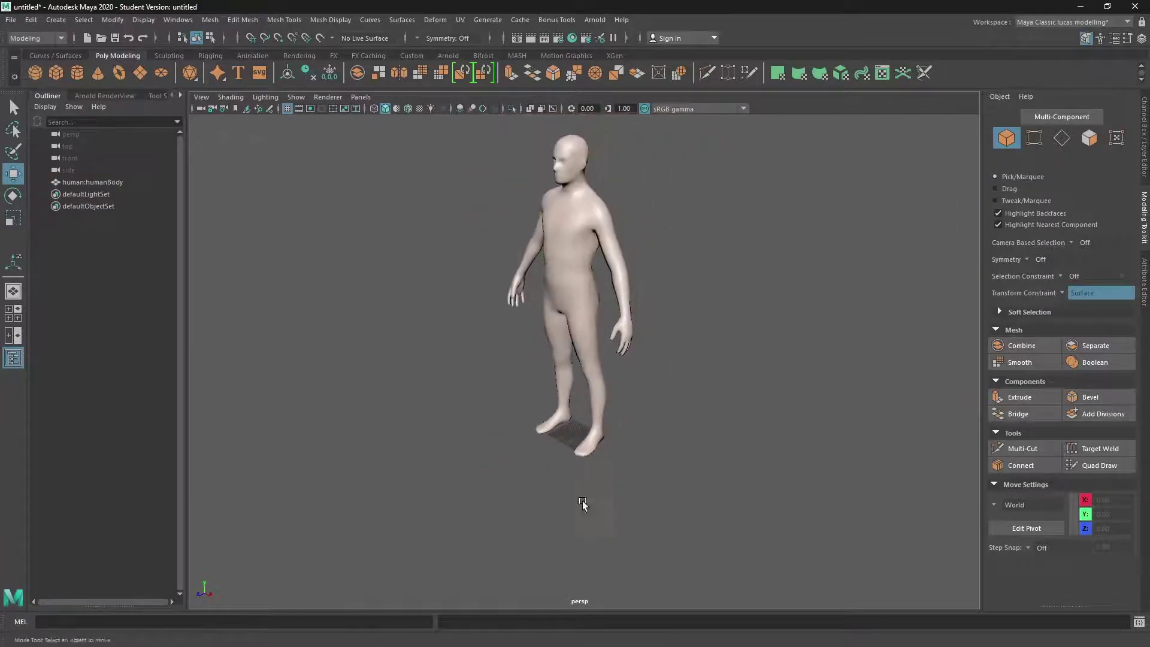
Step: Open the general Settings category of the preferences and choose centimeter as the linear working unit
left_click(1138, 622)
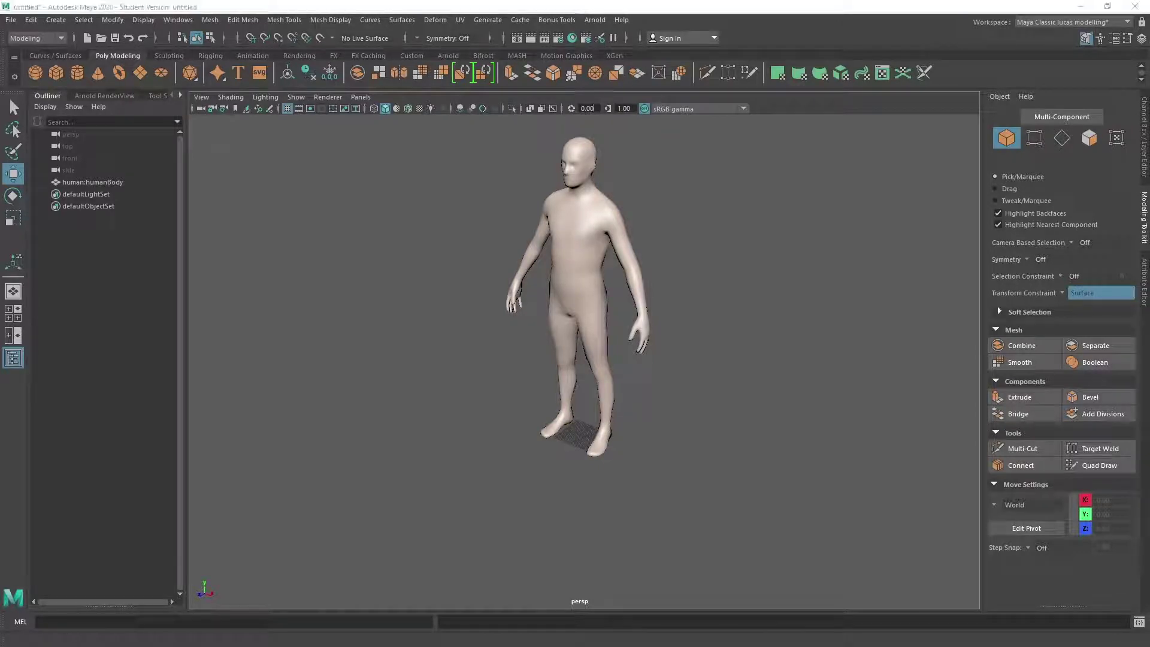
left_click(178, 19)
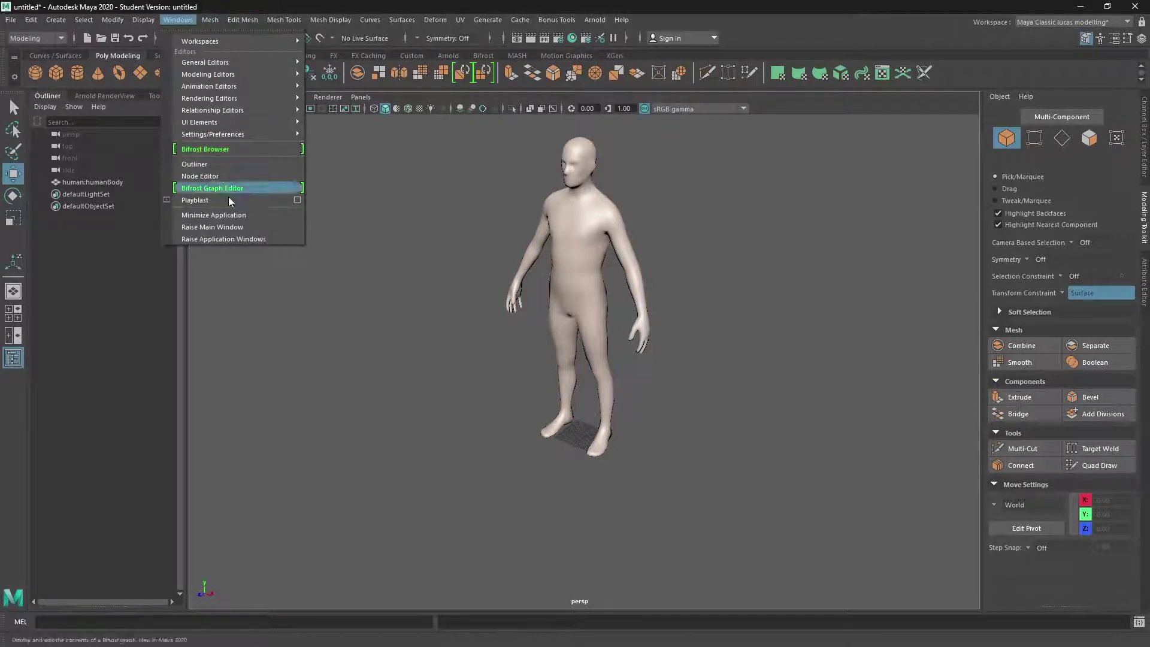
mouse_move(208, 133)
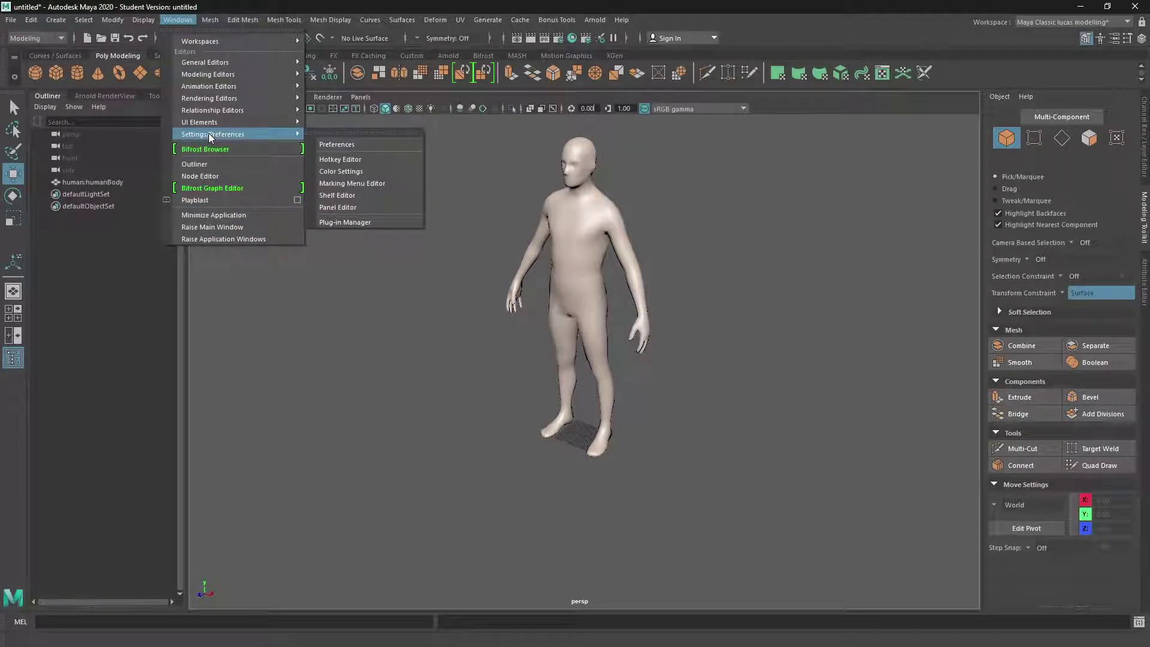
left_click(344, 145)
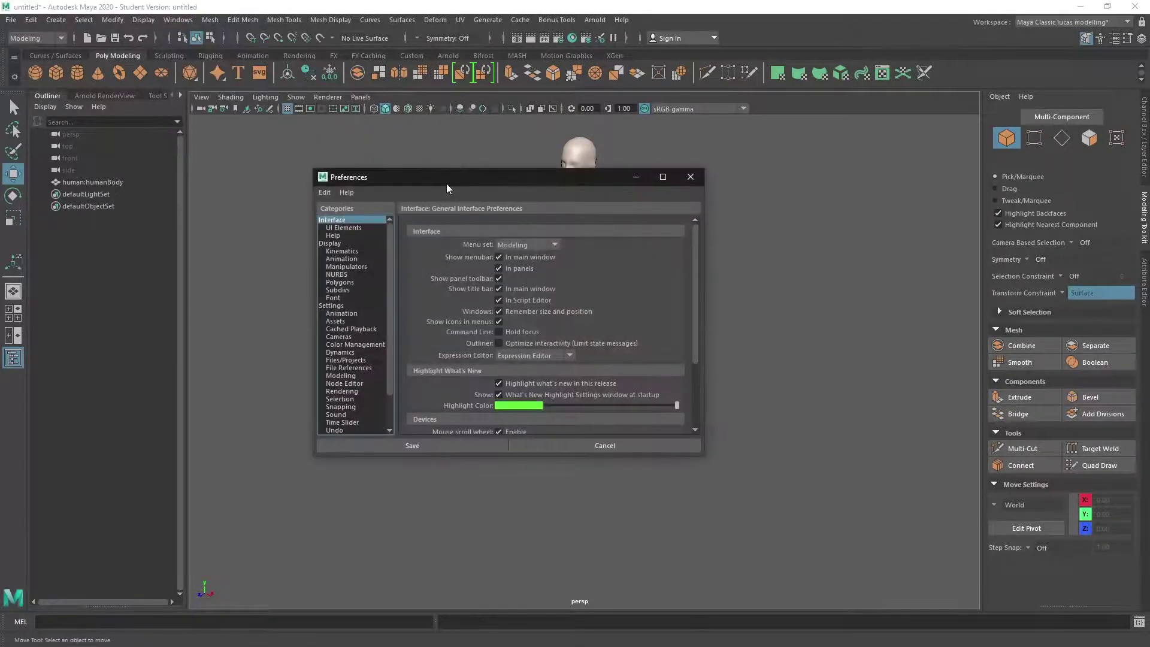
left_click_drag(447, 184, 242, 172)
left_click(72, 295)
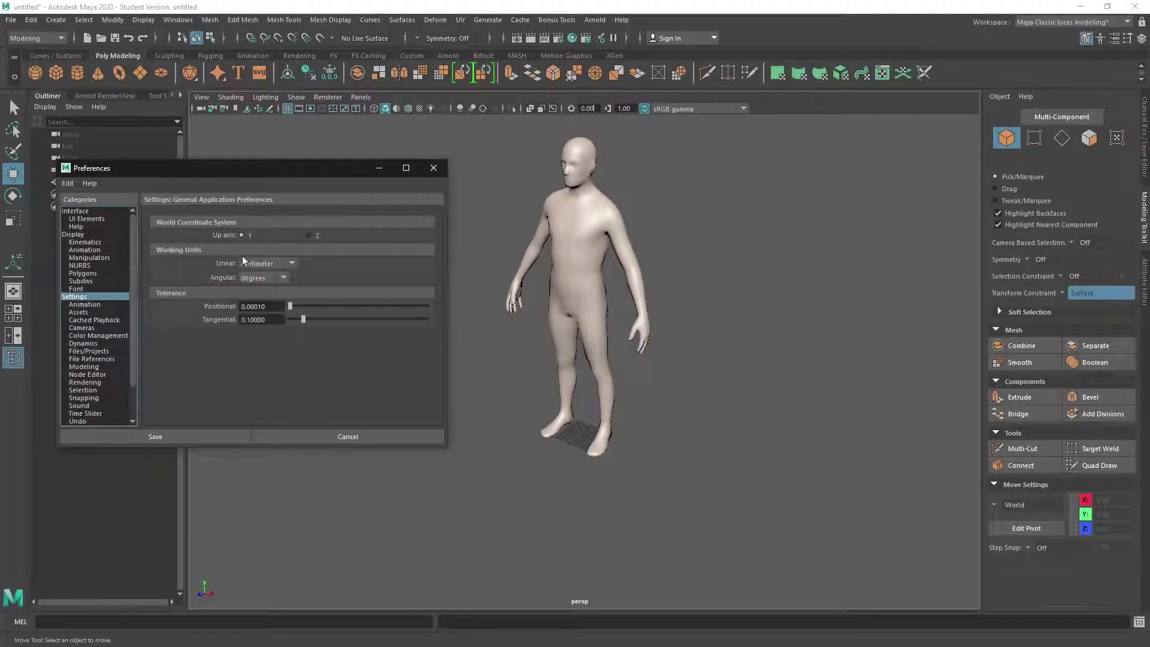
left_click(273, 264)
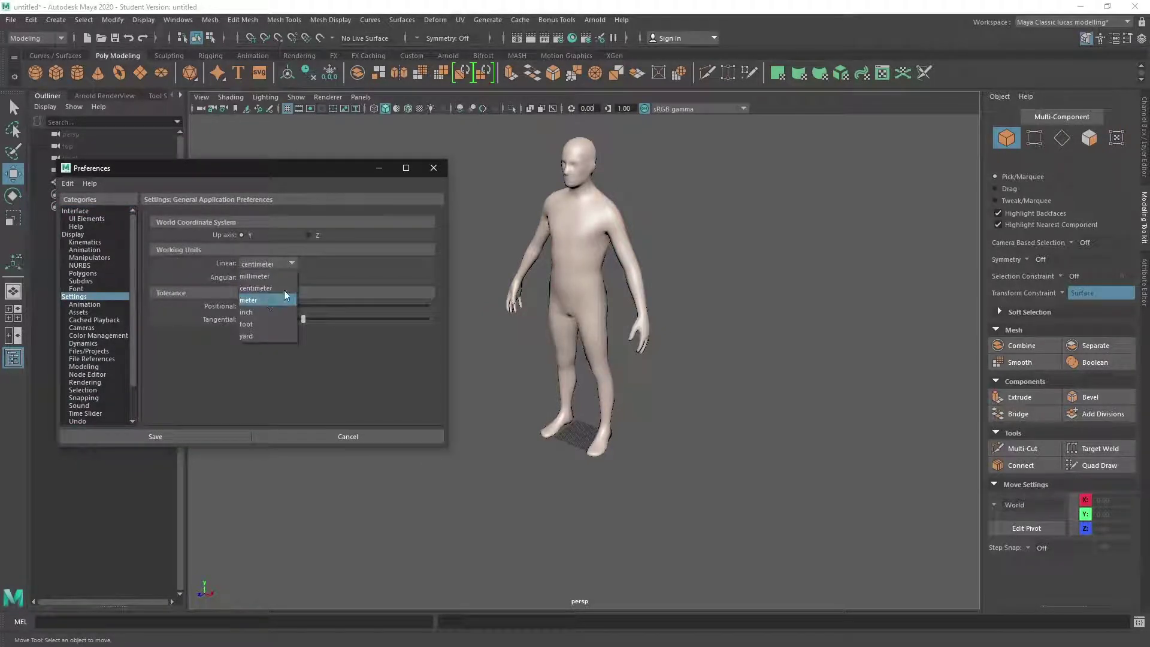
left_click(286, 288)
Step: Set the linear working unit to meter and minimize the Preferences window
scroll(693, 333, "up", 6)
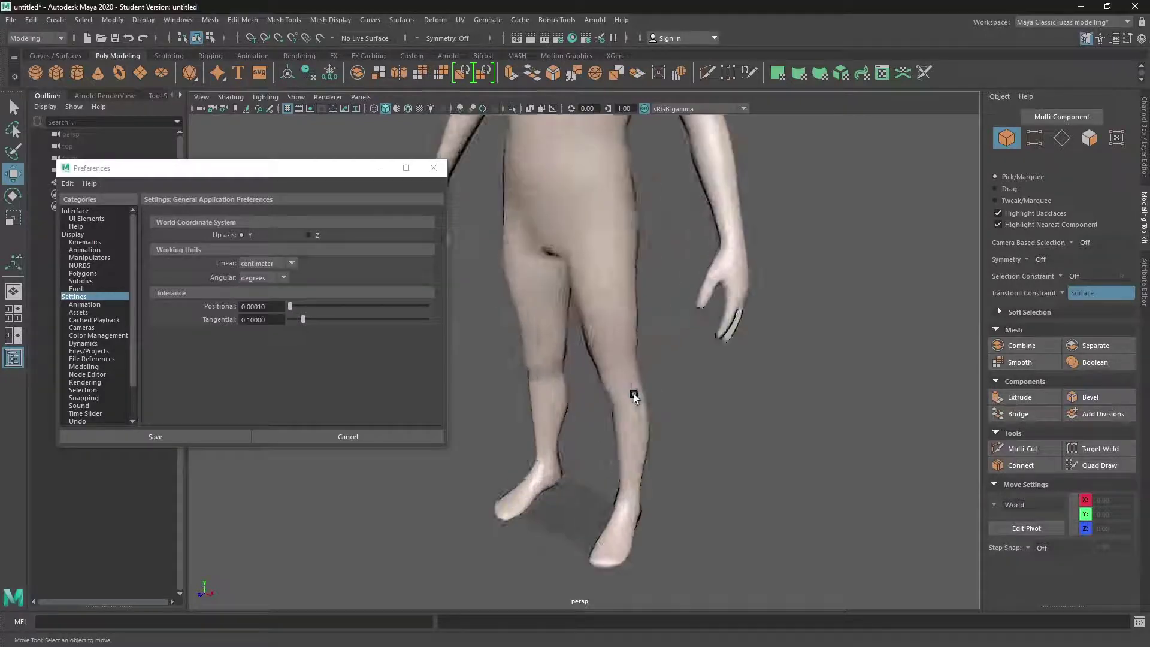
scroll(587, 329, "down", 5)
scroll(564, 339, "up", 6)
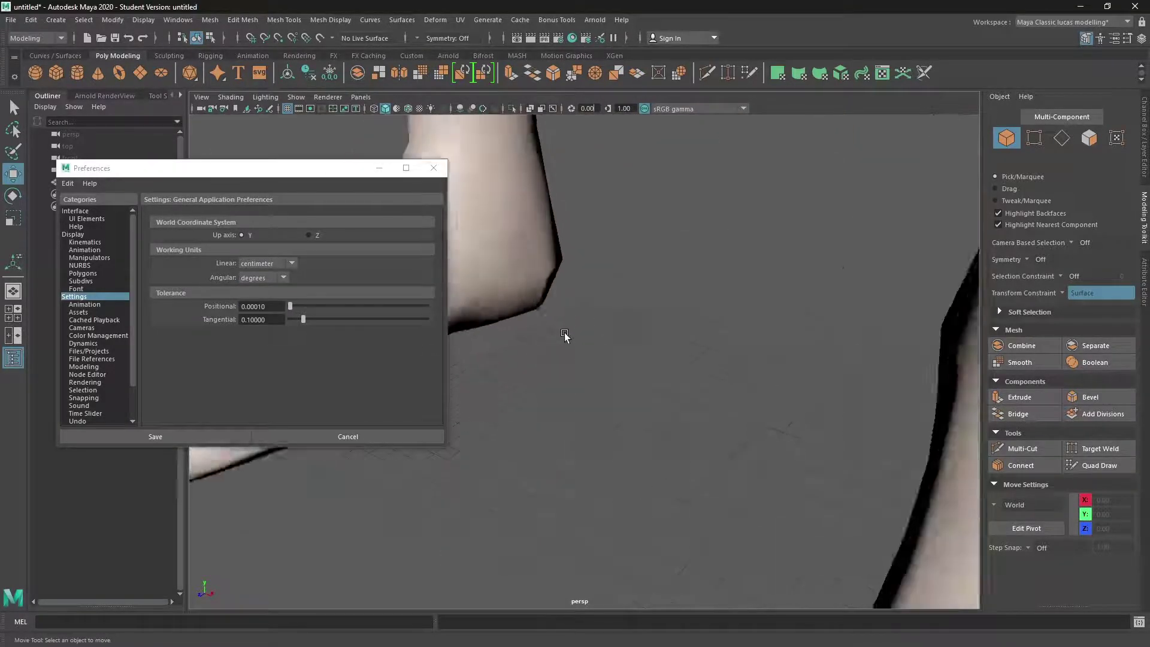
scroll(529, 335, "down", 5)
left_click(278, 264)
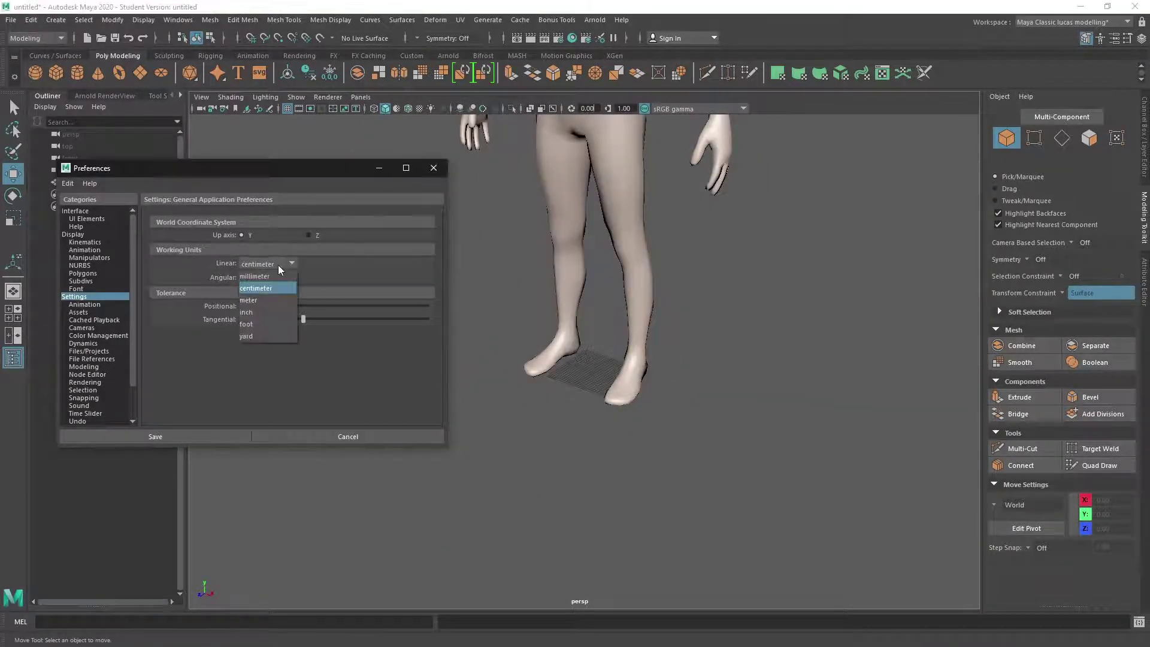
left_click(271, 301)
scroll(573, 340, "down", 5)
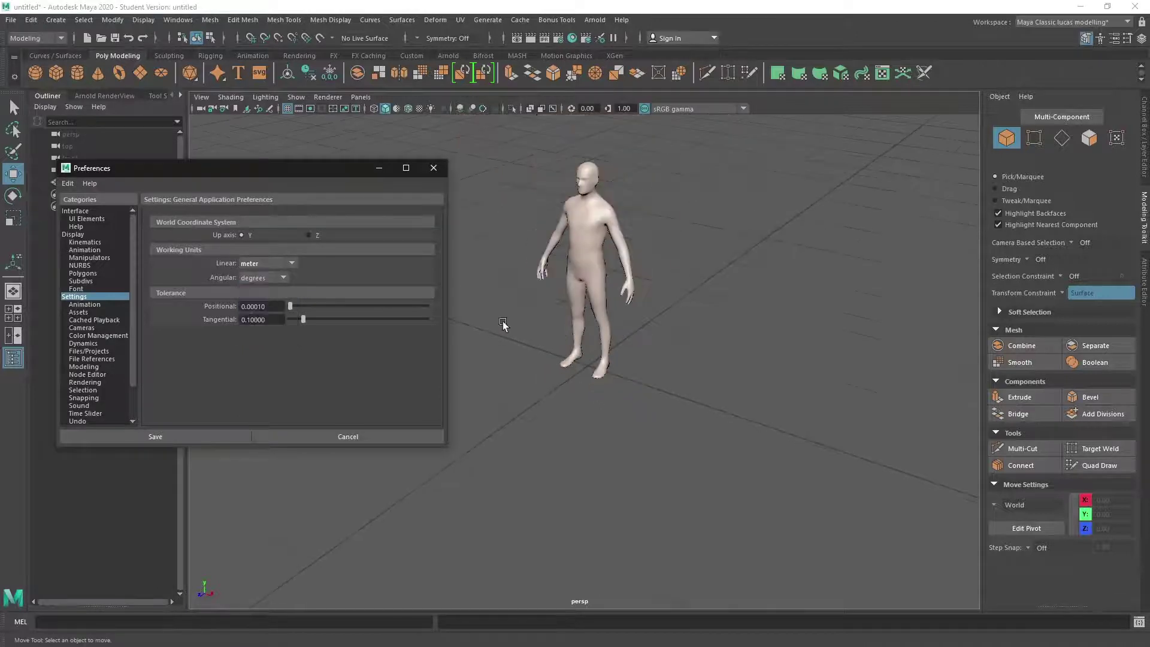
left_click(385, 171)
Step: Create a polygon plane at the origin and scale it uniformly to about 53.75 as a ground
scroll(419, 275, "down", 4)
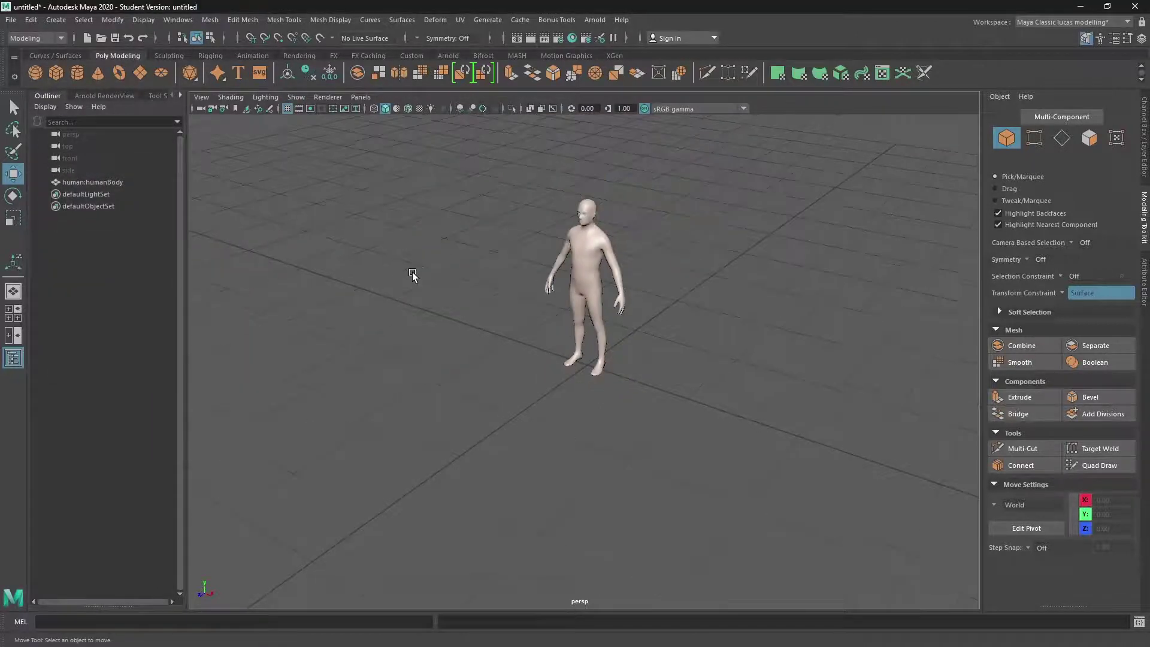
scroll(419, 274, "down", 6)
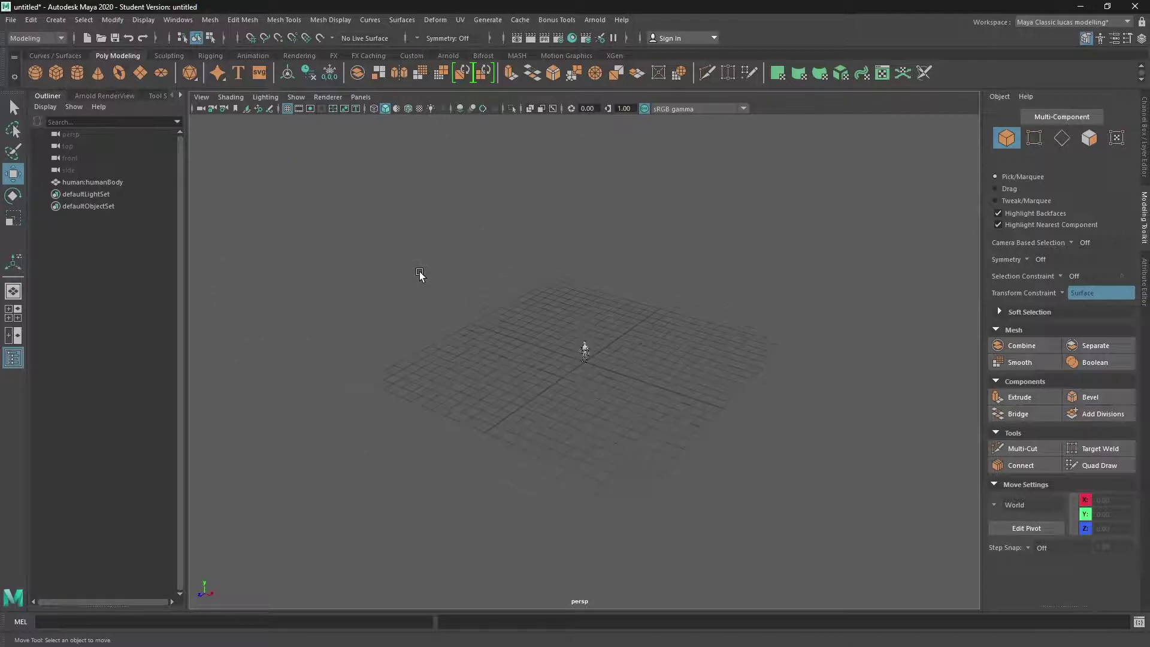
scroll(419, 274, "down", 3)
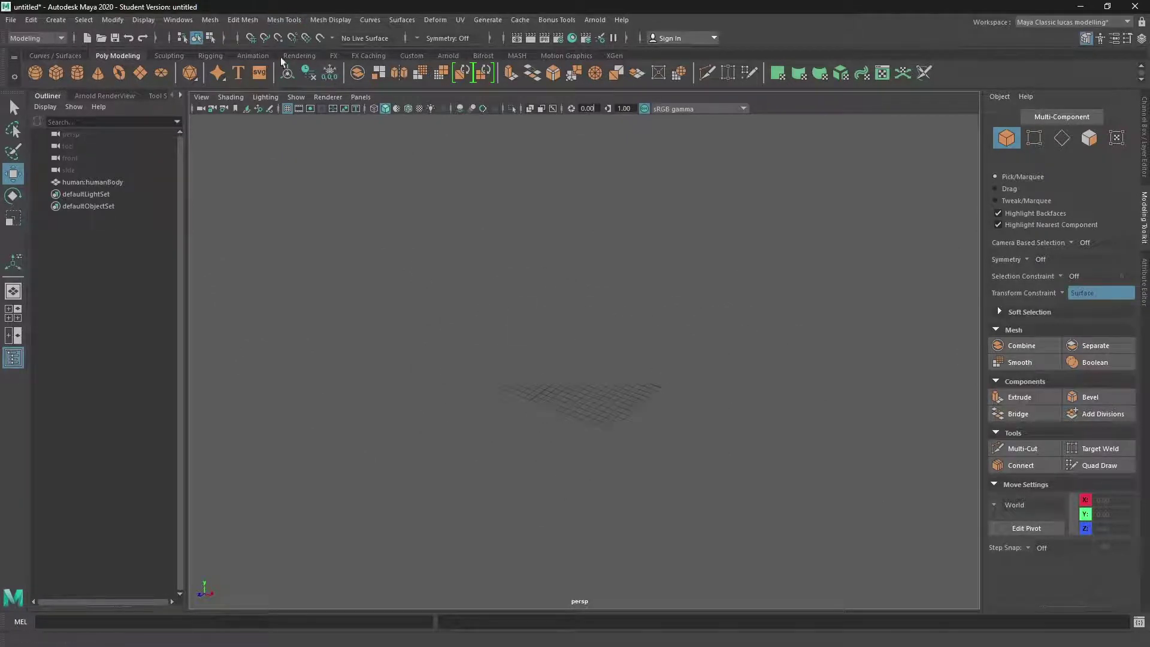
left_click(566, 340)
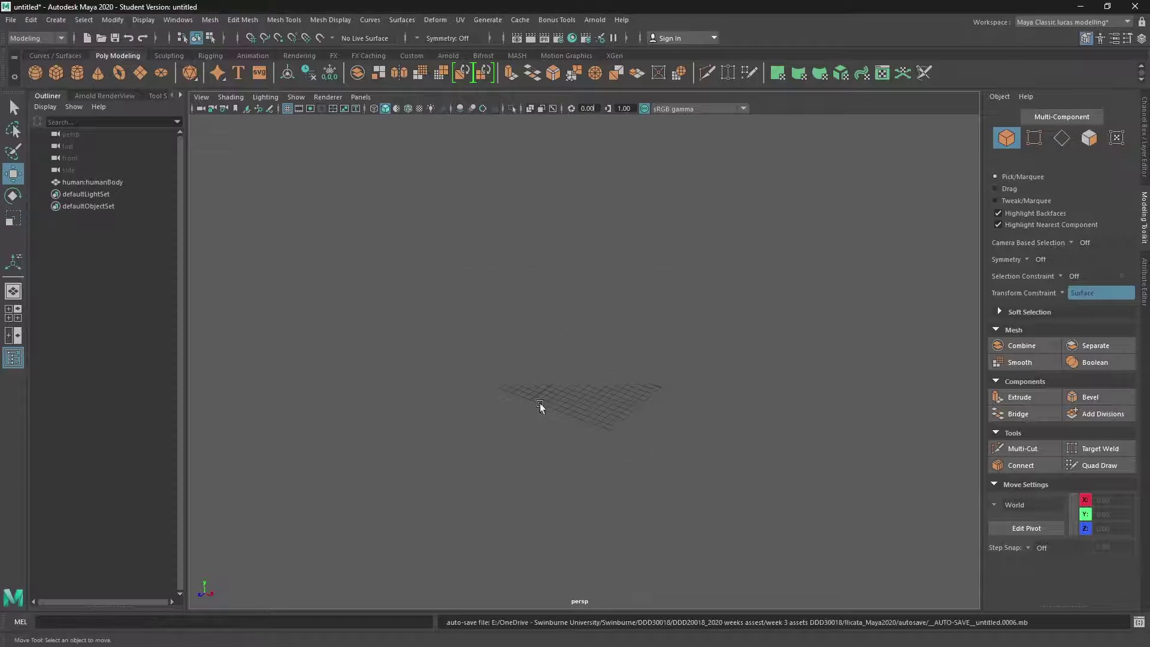
left_click(142, 72)
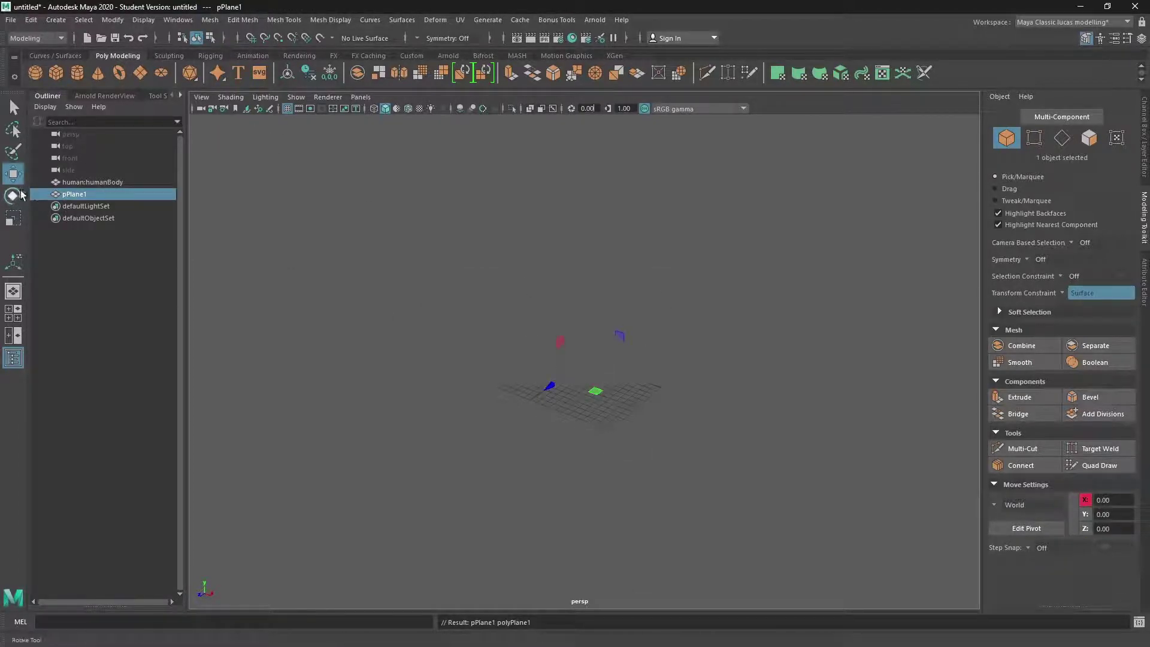
left_click(13, 218)
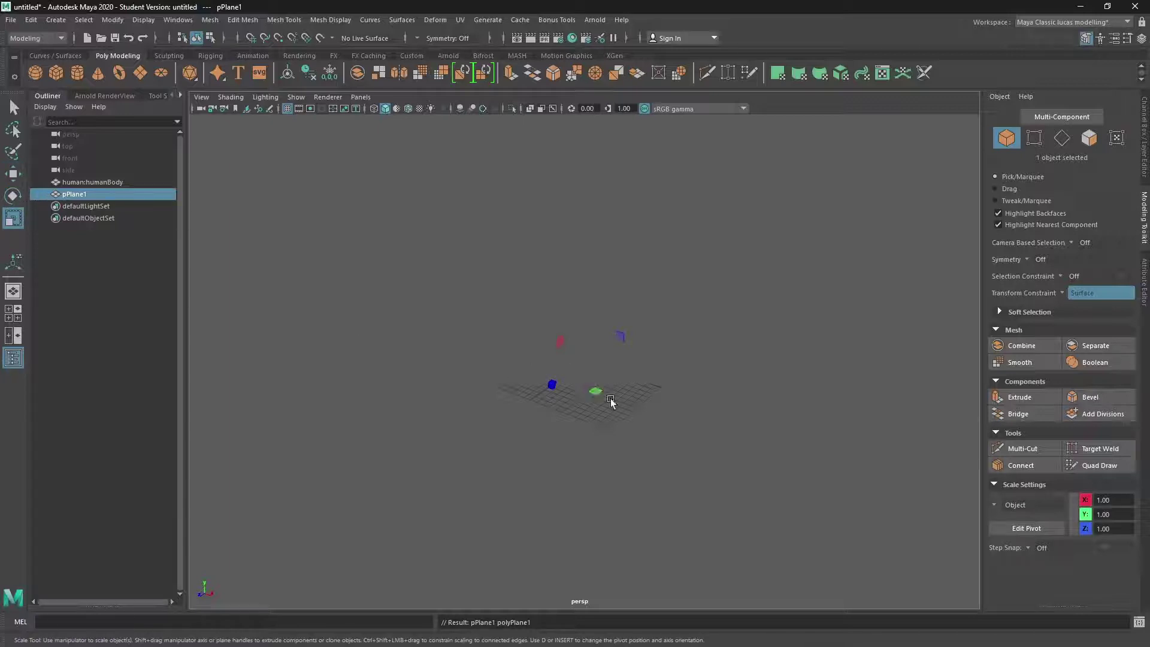
left_click_drag(585, 362, 676, 423)
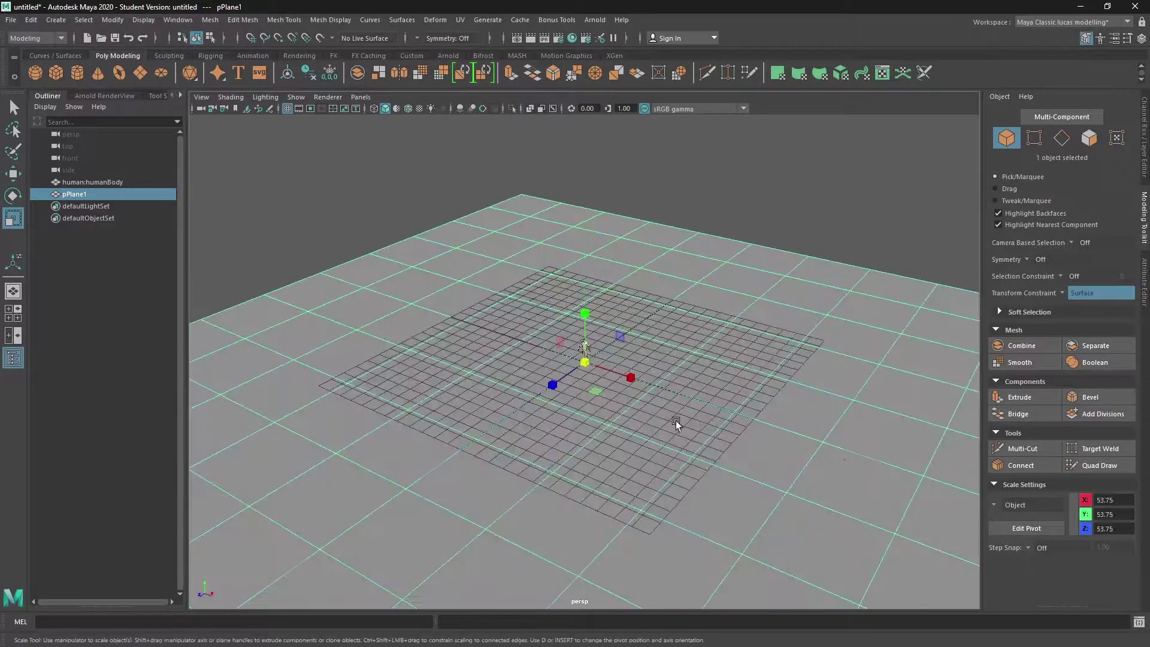
Step: Set the perspective camera's Far Clip Plane to 10000 in its camera attributes
scroll(676, 423, "down", 5)
scroll(623, 413, "down", 2)
scroll(623, 413, "up", 2)
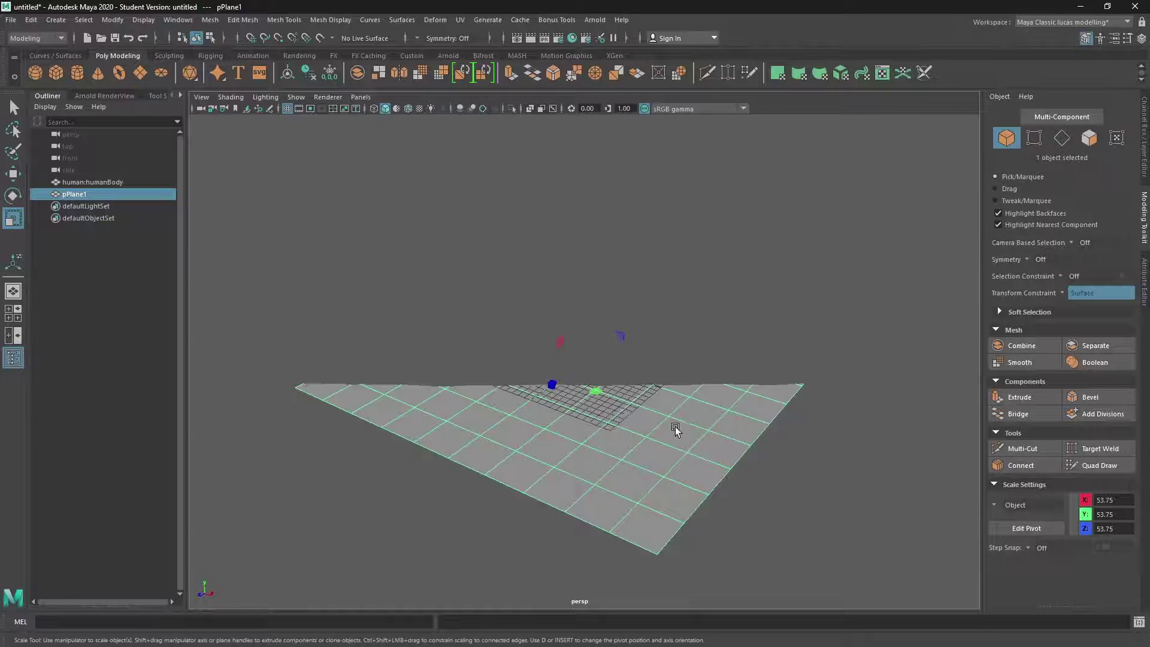
mouse_move(675, 427)
right_mouse_down("alt")
mouse_move(647, 423)
mouse_move(736, 422)
mouse_move(633, 415)
mouse_move(681, 414)
right_mouse_up("alt")
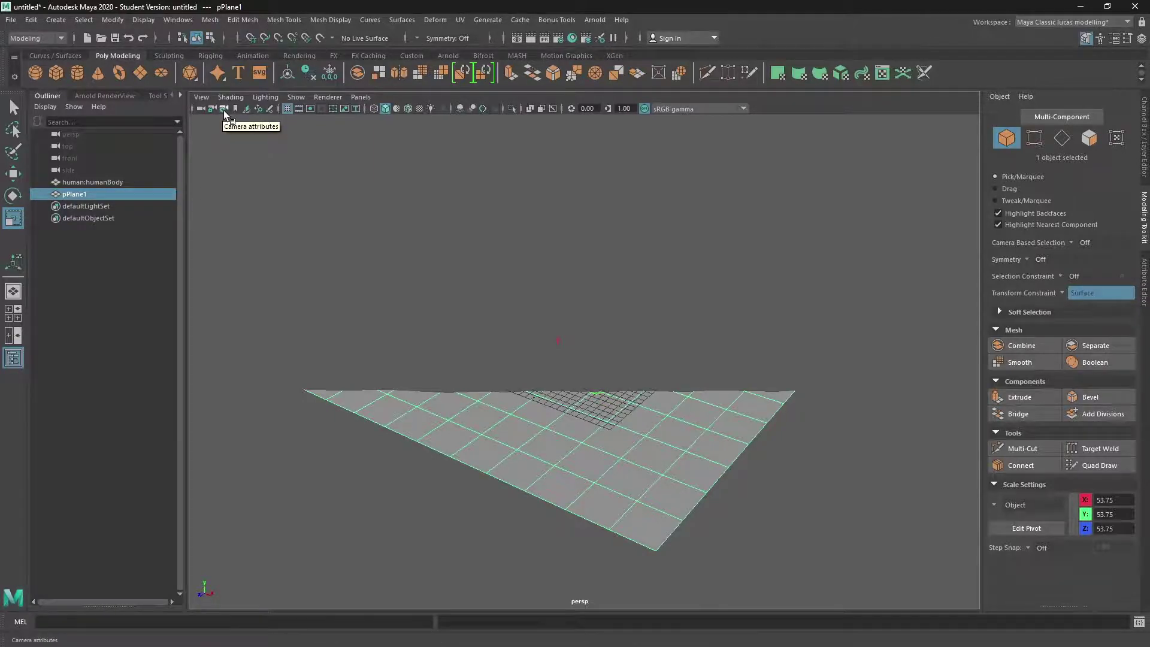
key("ctrl+a")
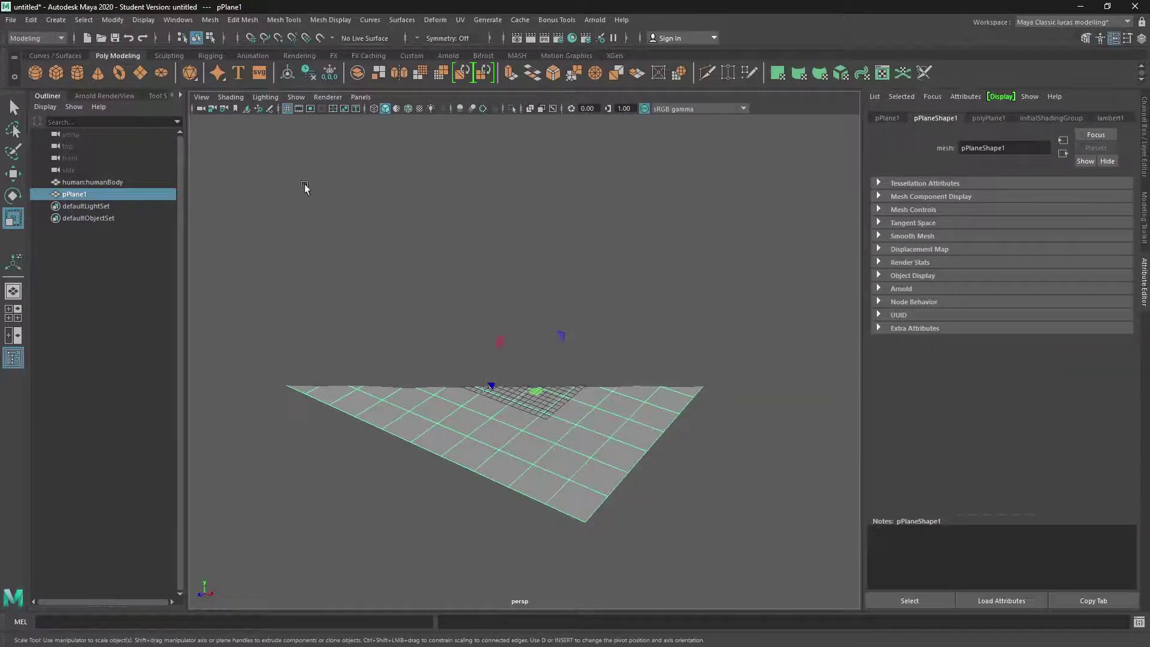
left_click(222, 108)
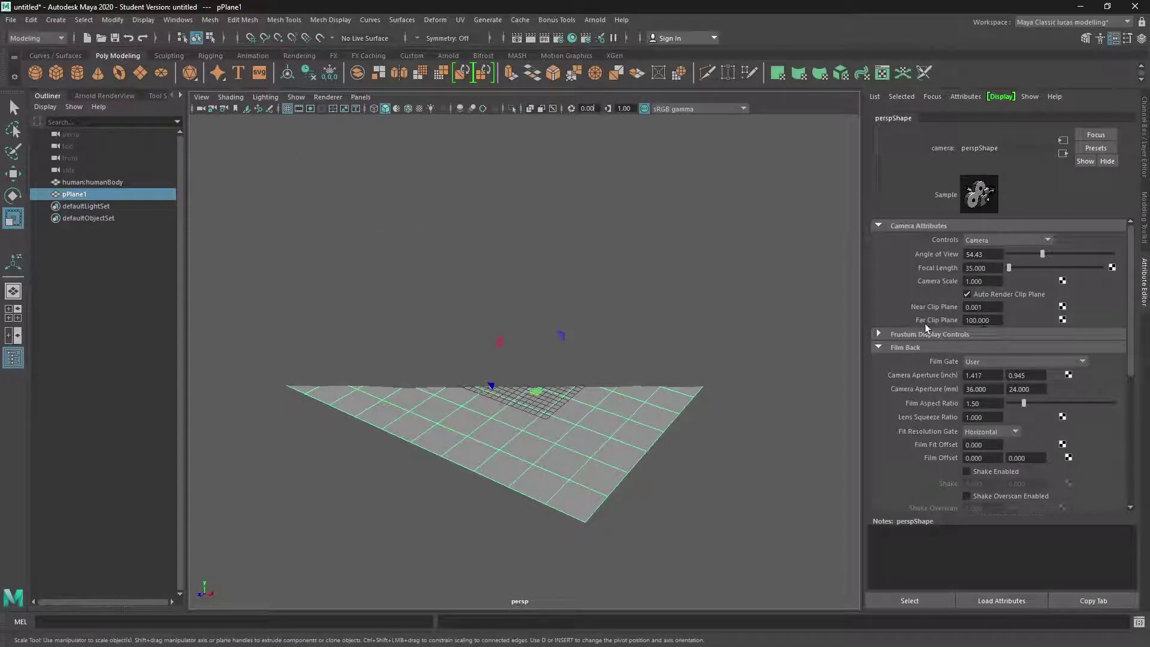
double_click(978, 321)
type("10000")
key("Return")
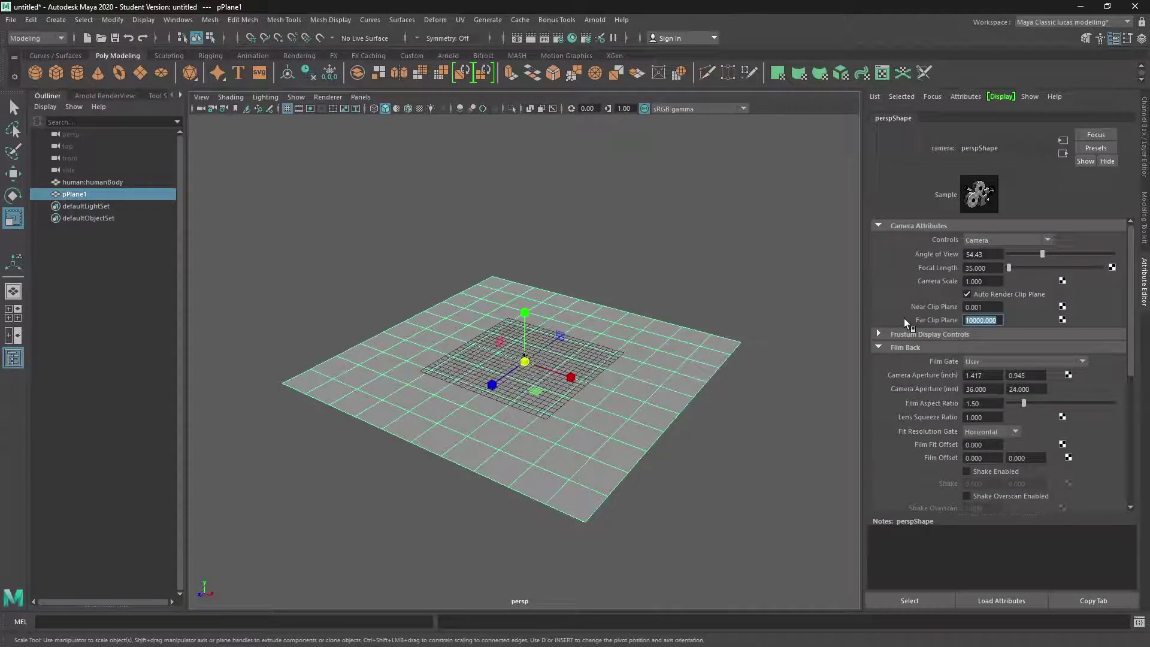
Step: Deselect the ground plane and inspect the human figure's size against the plane and grid
scroll(533, 434, "up", 8)
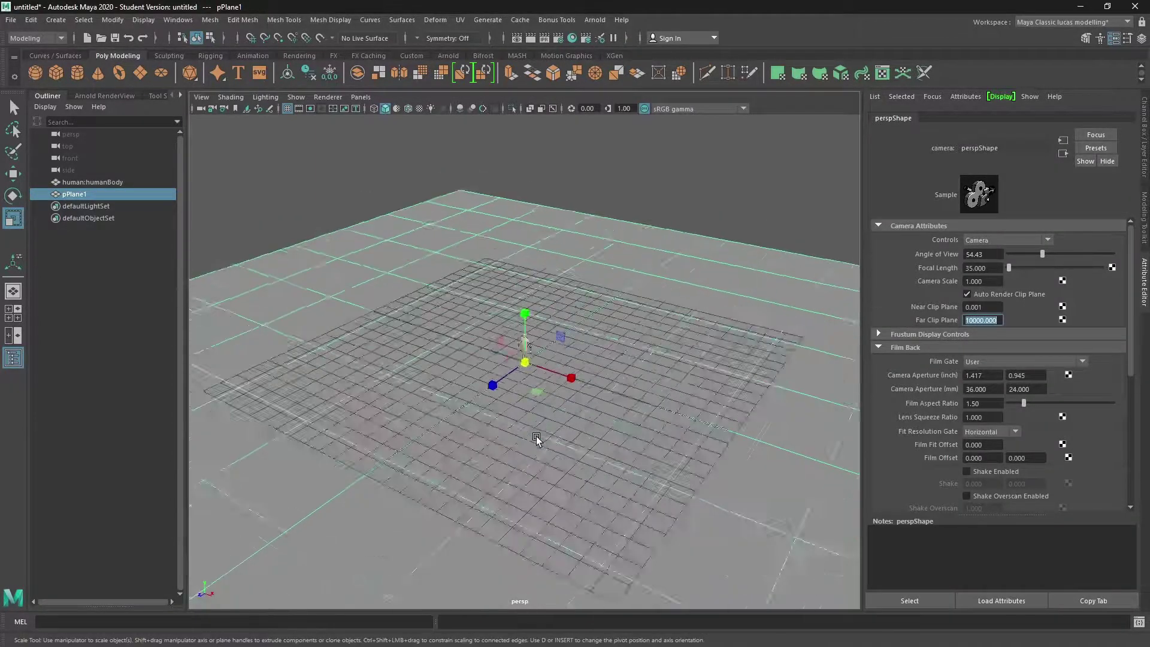
right_click_drag(658, 410, 639, 401, "alt")
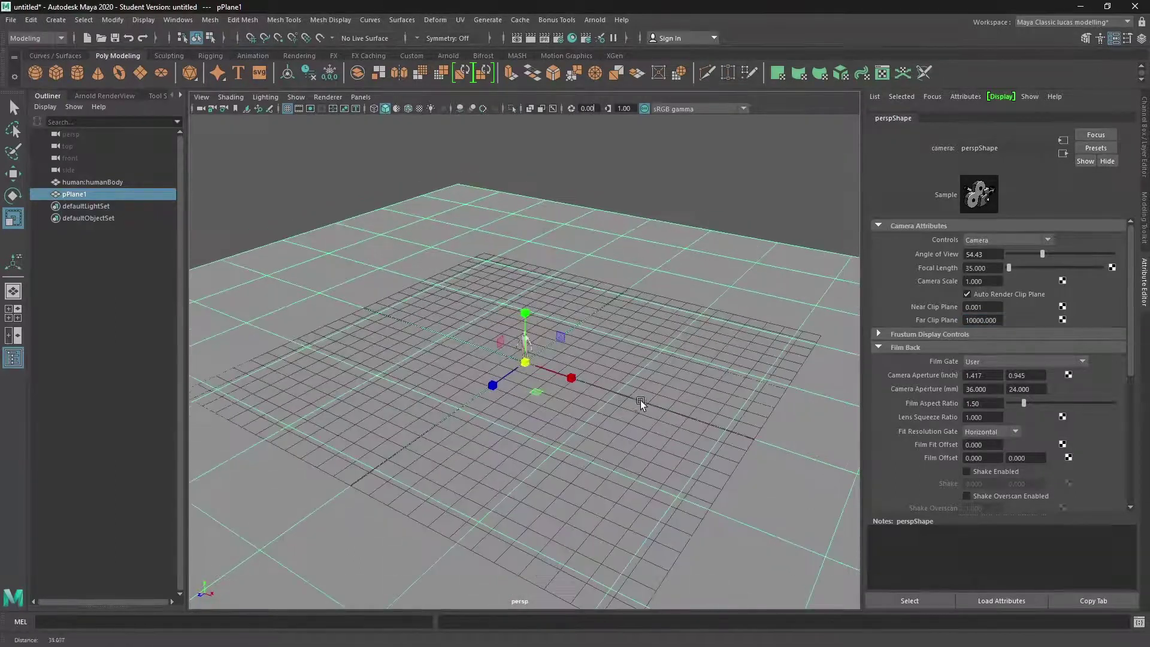
left_click(722, 154)
scroll(575, 393, "up", 5)
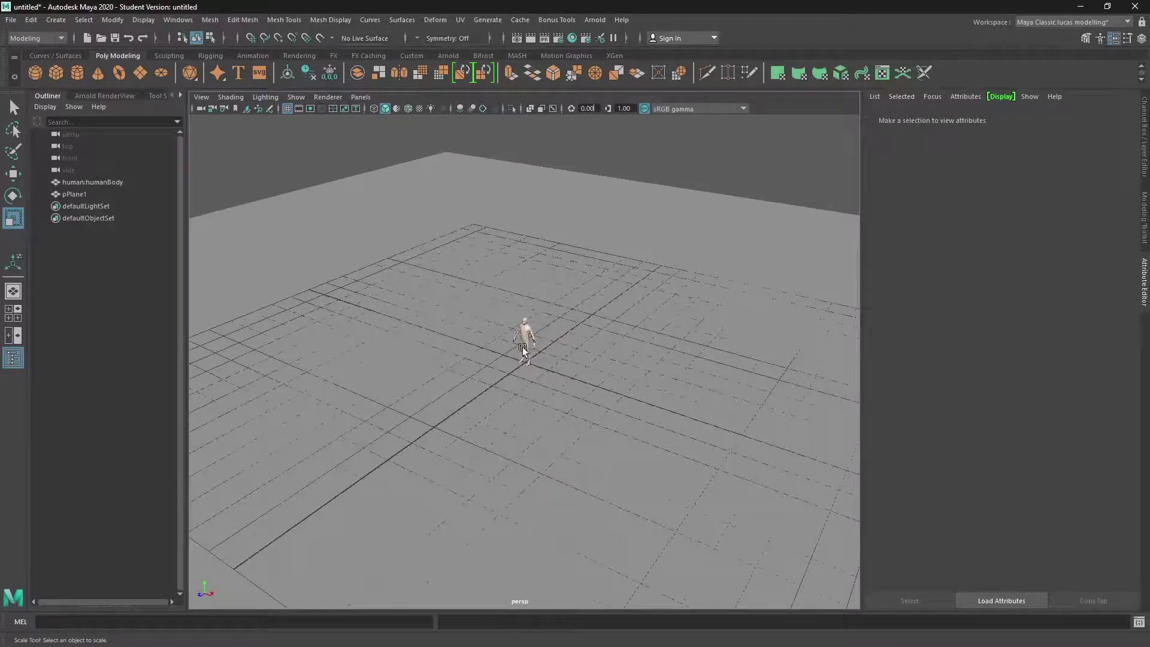
Step: Duplicate the human figure twice, placing one copy to its side and another farther back on the ground plane
scroll(548, 426, "down", 2)
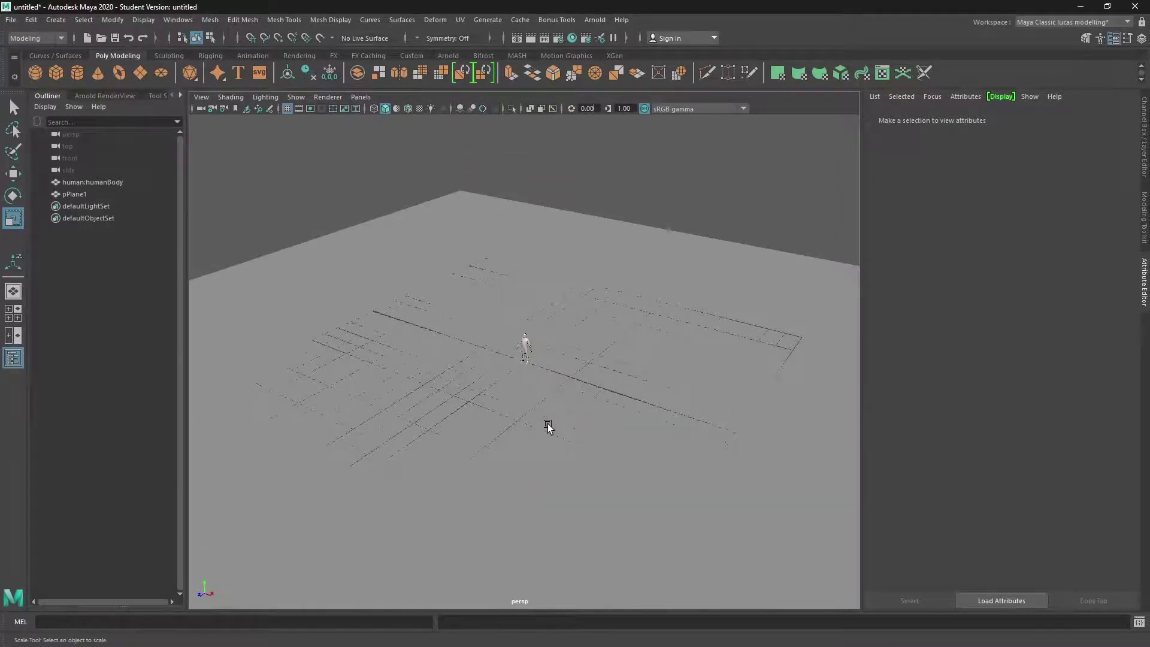
left_click(526, 350)
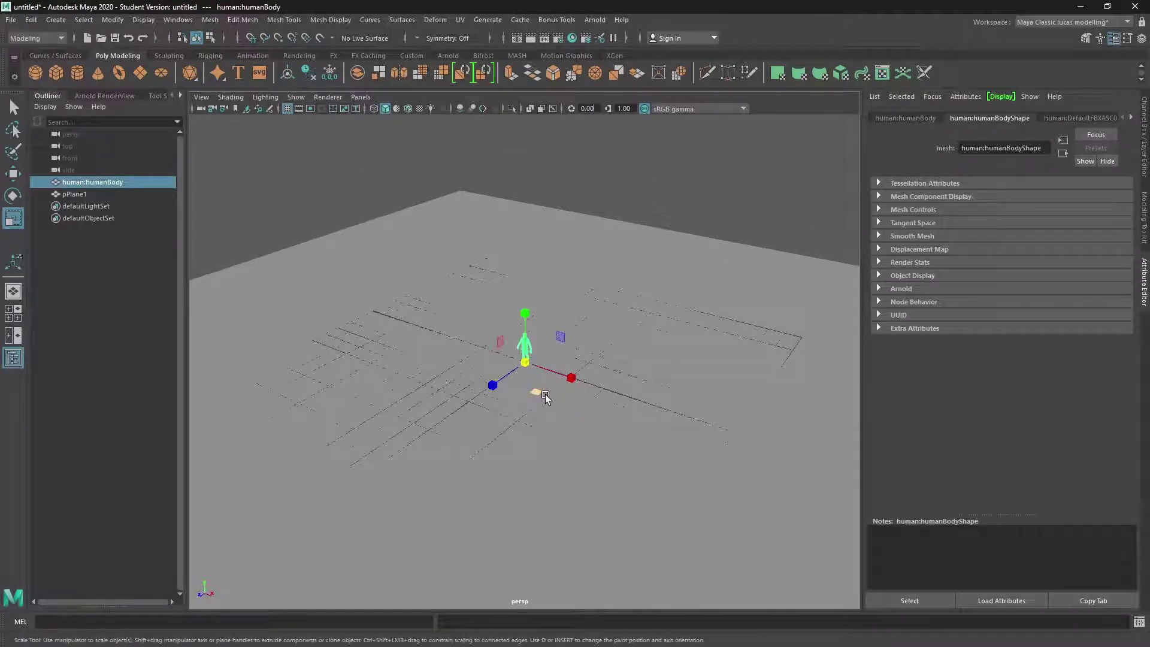
key("w")
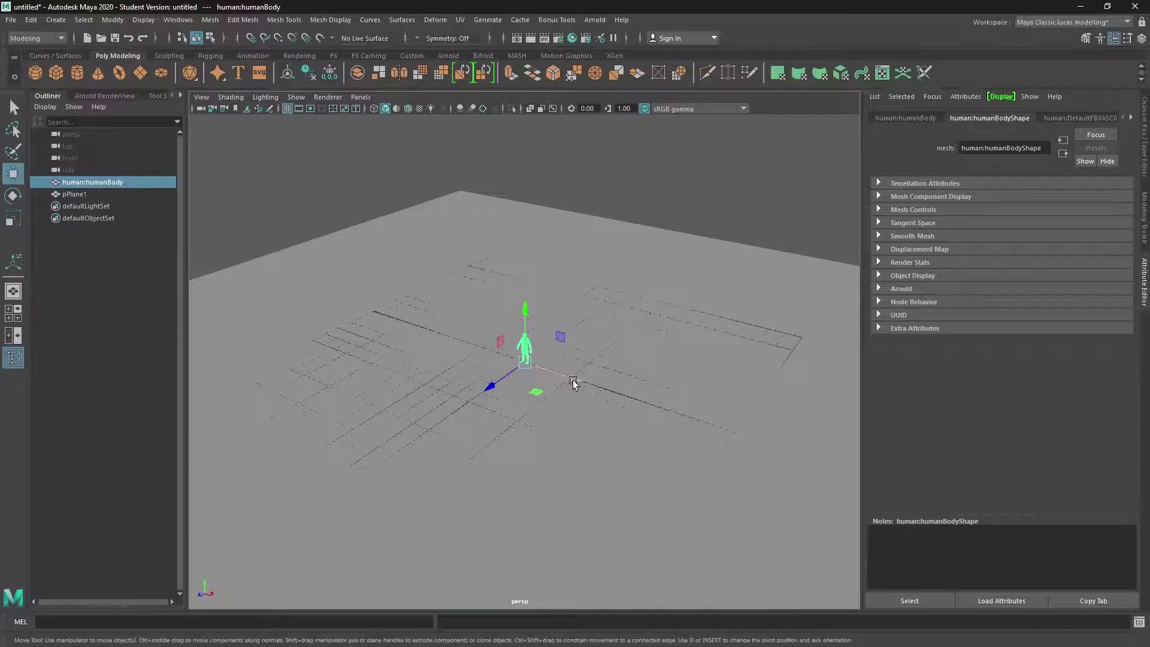
mouse_move(573, 381)
left_mouse_down()
mouse_move(493, 355)
mouse_move(584, 390)
left_mouse_up()
left_click(436, 318)
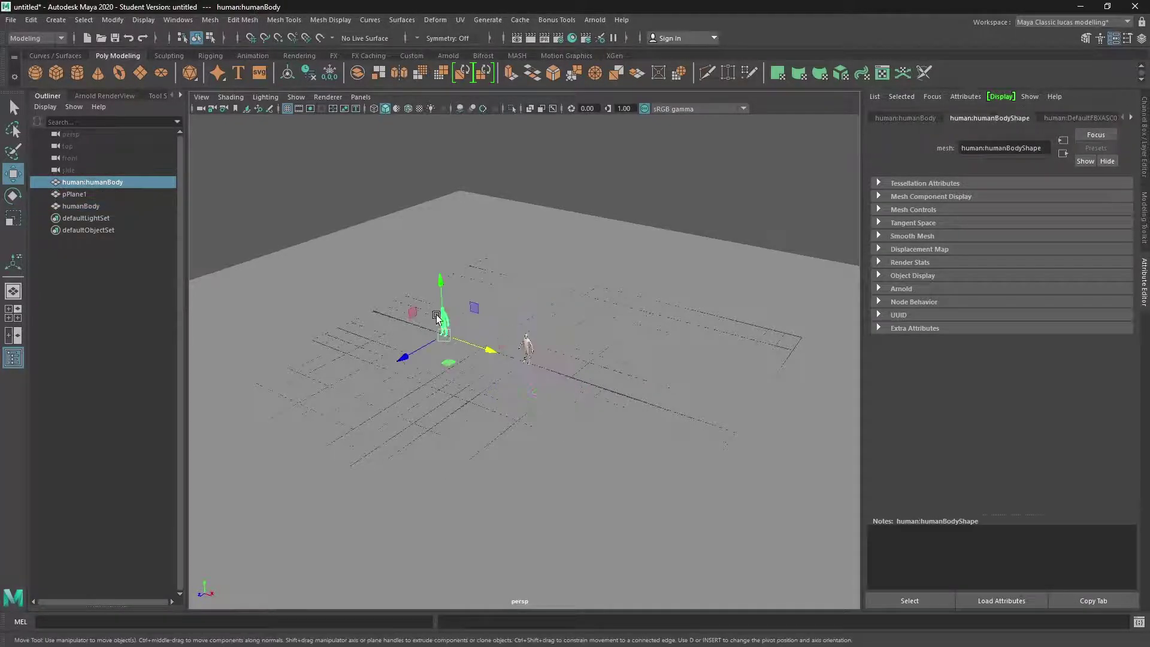
left_click_drag(404, 357, 480, 321, "shift")
left_click(647, 257)
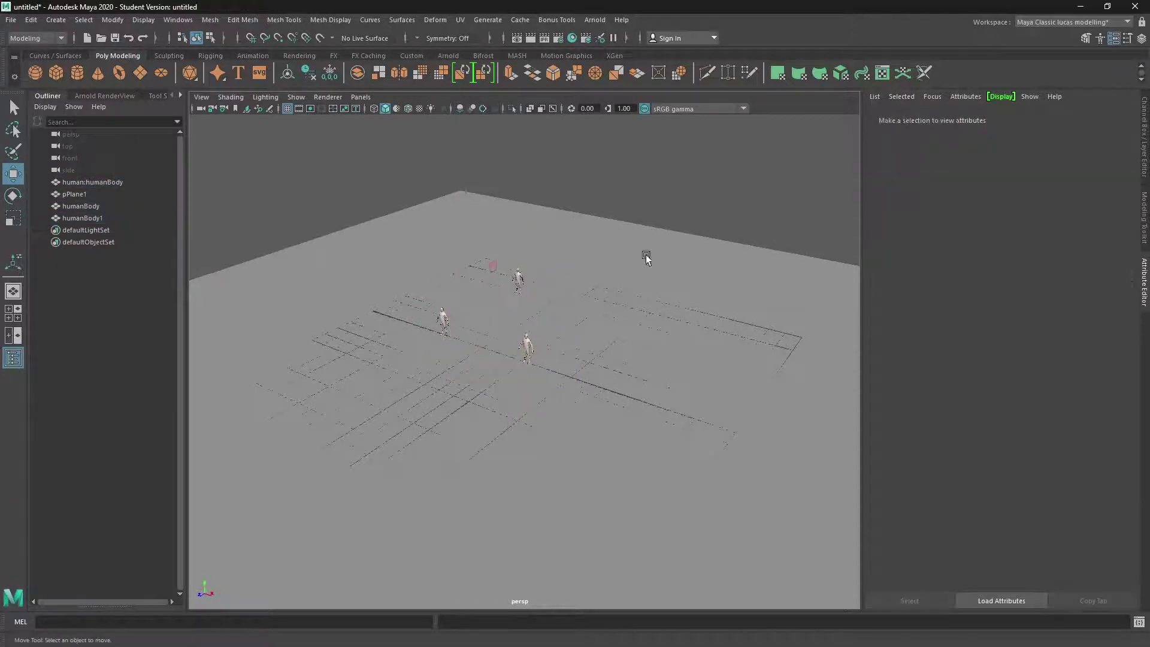
Step: Hide the grid in the perspective view
scroll(624, 346, "up", 2)
scroll(624, 346, "down", 2)
key("alt")
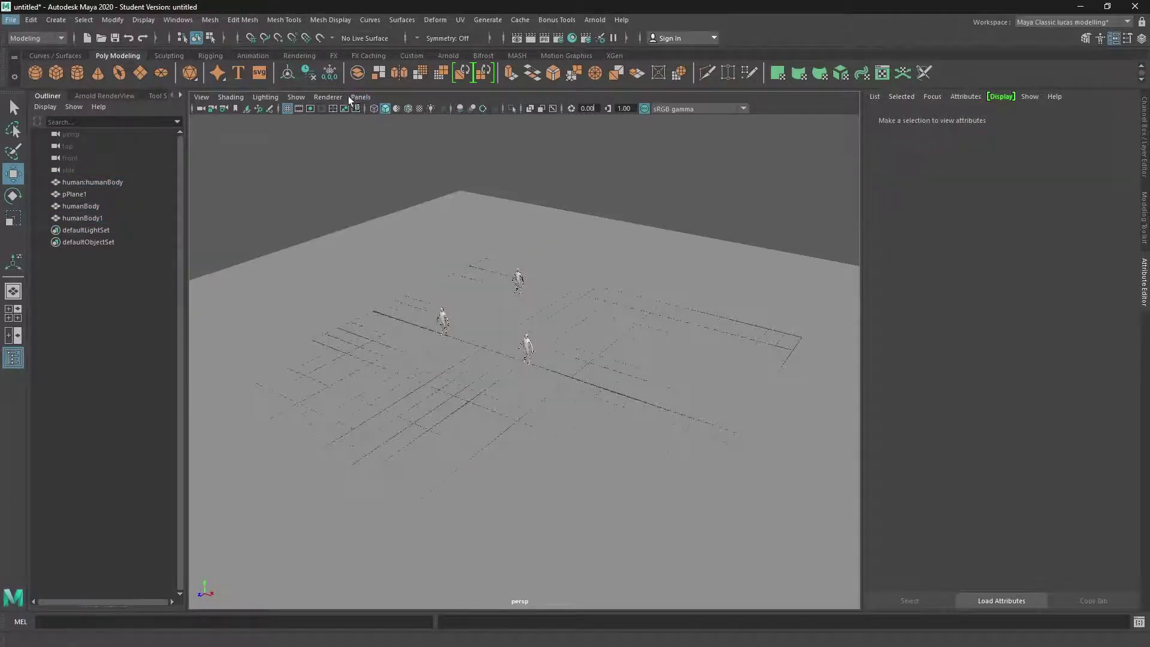
left_click(290, 108)
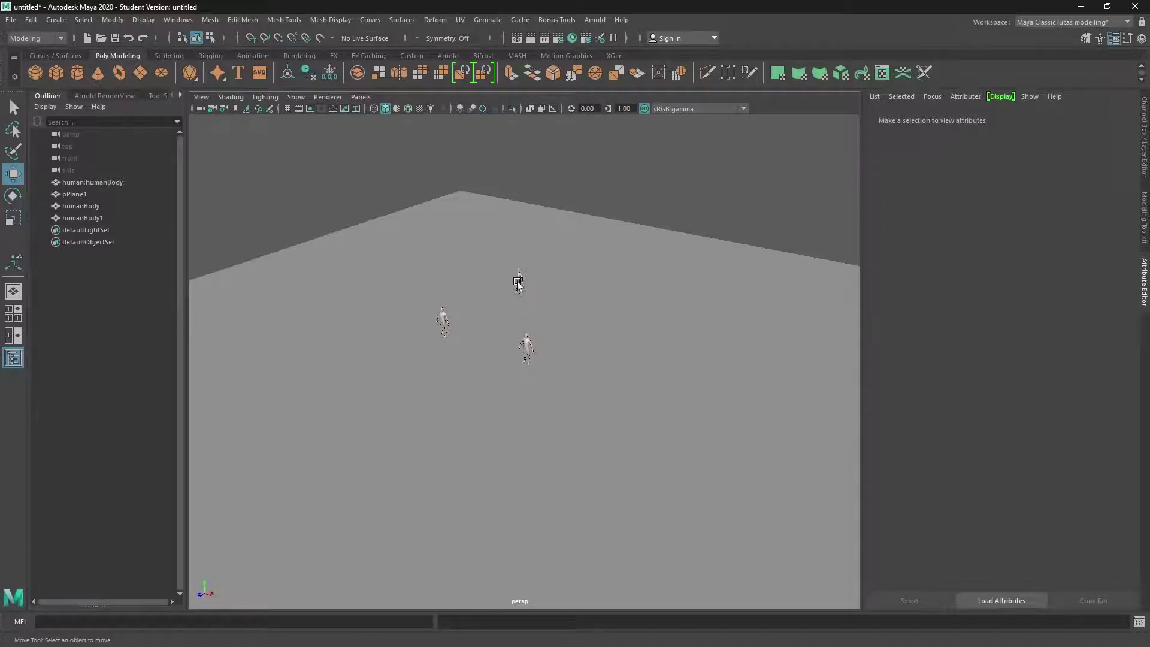
Step: Open the perspective camera's attributes and set its Near Clip Plane to 1
left_click(222, 109)
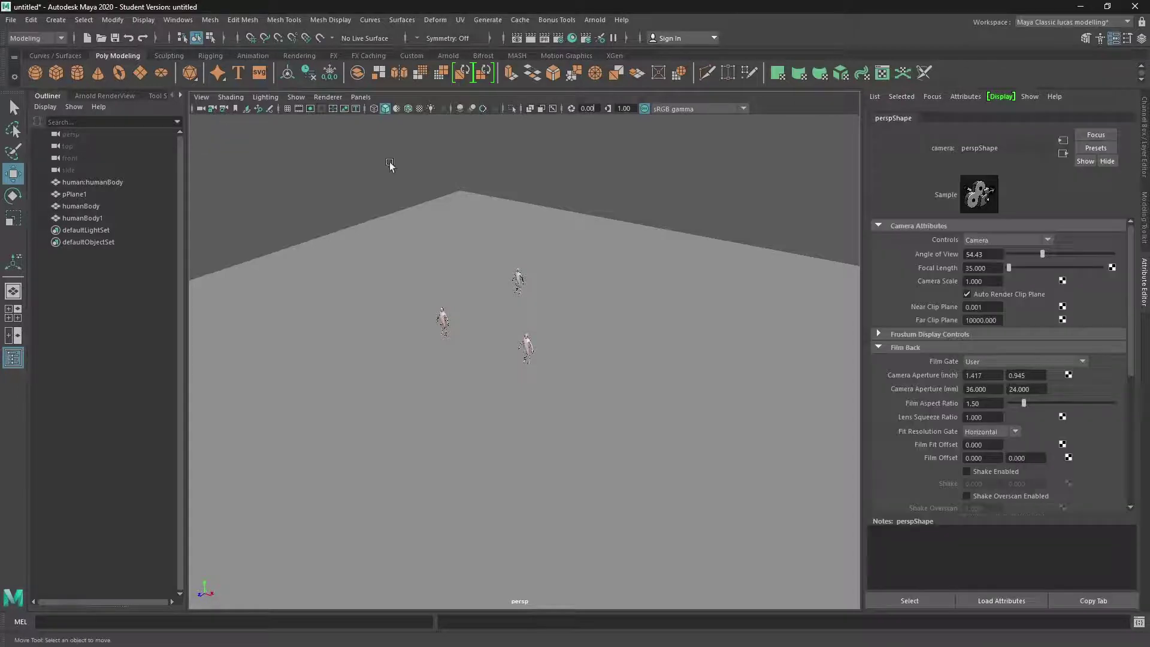
left_click(989, 307)
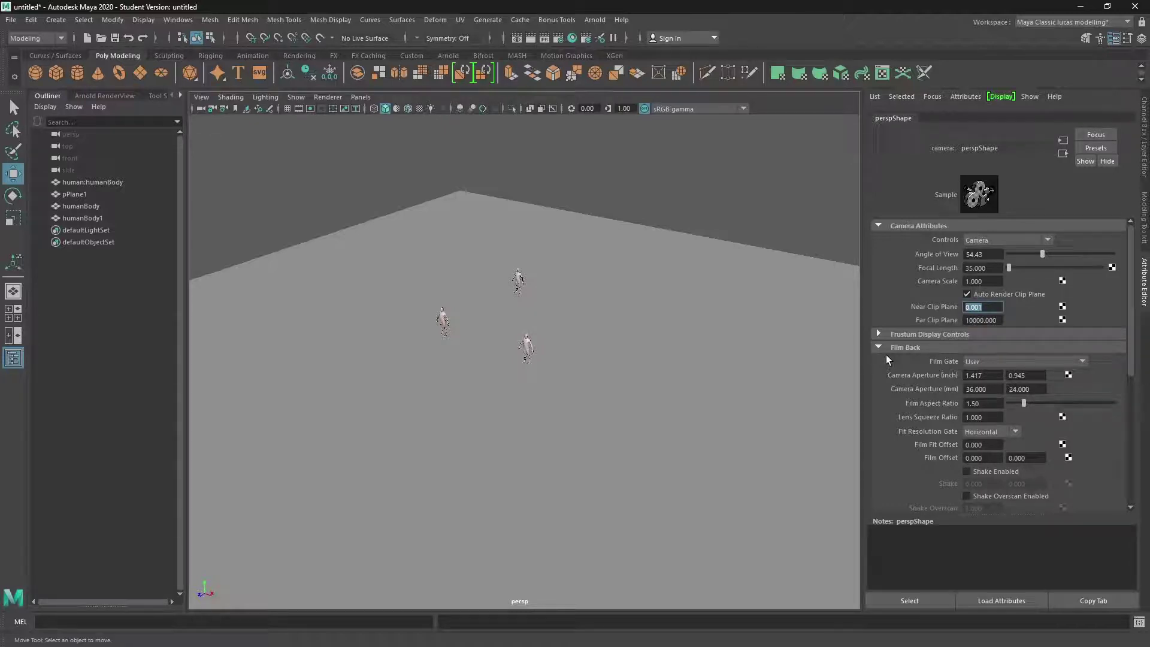
type("1")
key("Return")
scroll(540, 293, "up", 7)
middle_click_drag(515, 185, 554, 238, "alt")
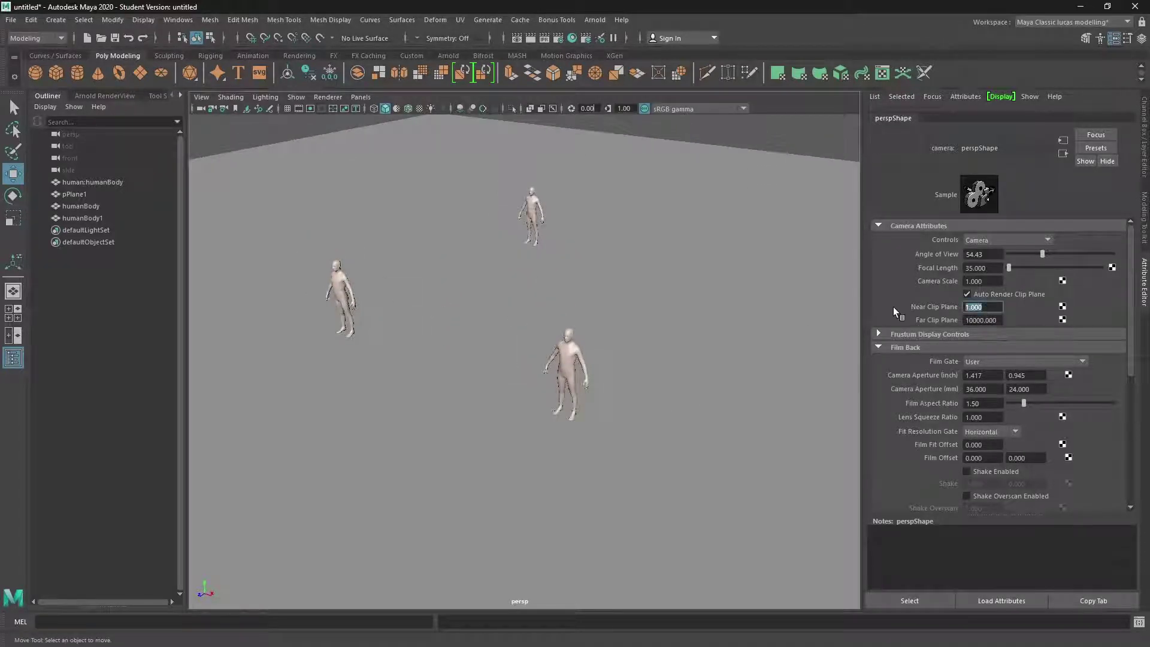
Step: Set the perspective camera's Near Clip Plane to 0.1
key("BackSpace")
type("0.1")
left_click(649, 211)
scroll(653, 215, "down", 10)
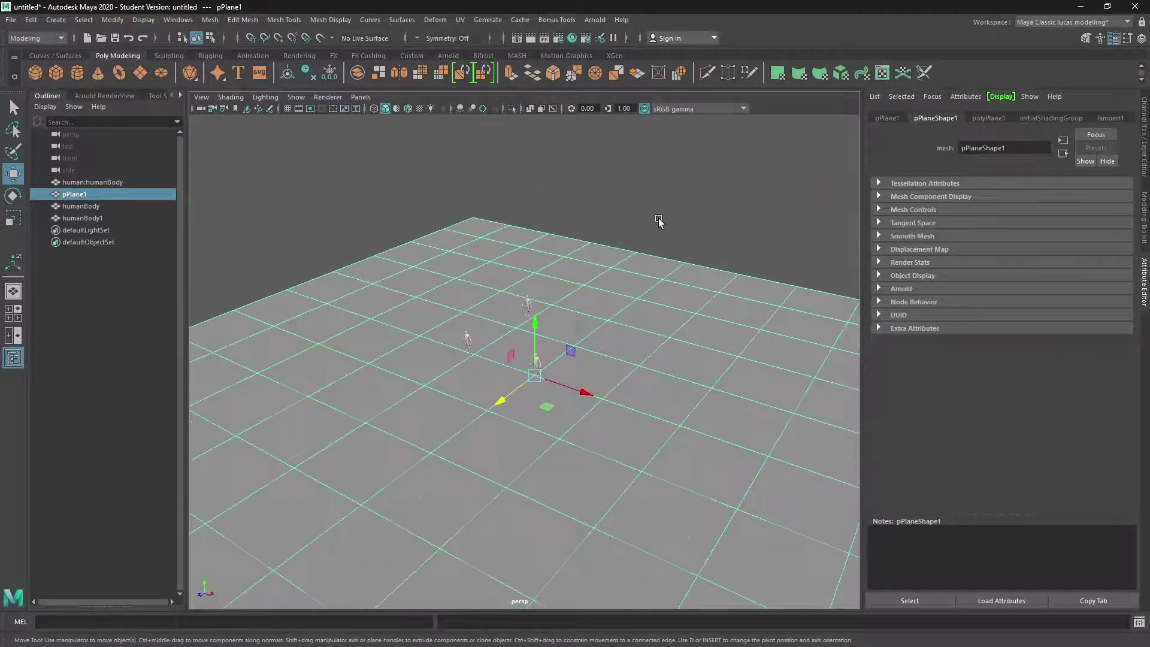
Step: Examine the three human figures on the ground plane from eye level and from farther away
scroll(659, 222, "up", 8)
mouse_move(570, 307)
left_mouse_down("alt")
mouse_move(715, 302)
mouse_move(586, 303)
left_mouse_up("alt")
scroll(585, 305, "down", 5)
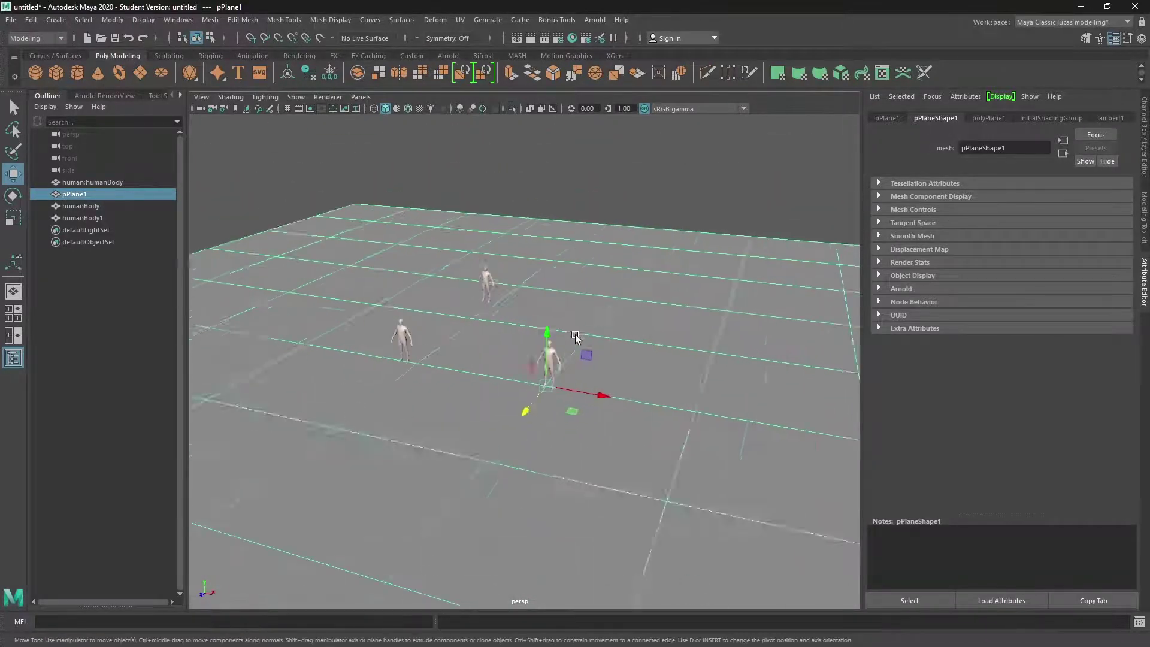
middle_click_drag(577, 337, 607, 415, "alt")
left_click_drag(607, 415, 539, 393, "alt")
scroll(577, 403, "up", 5)
middle_click_drag(578, 403, 547, 337, "alt")
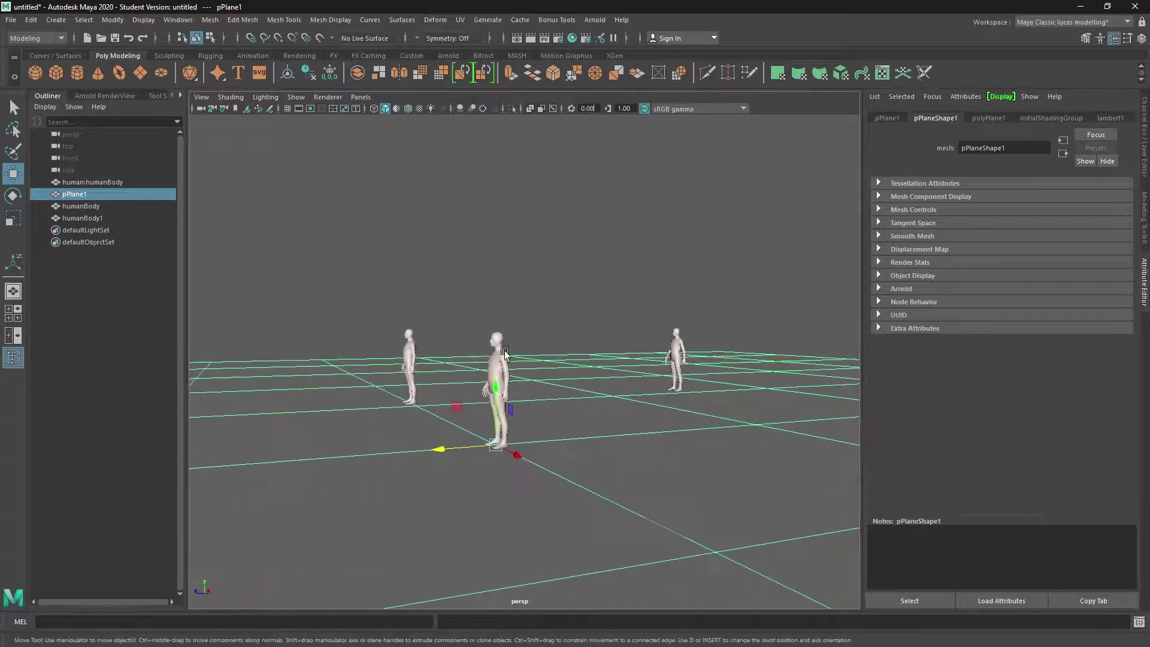
left_click_drag(549, 339, 638, 354, "alt")
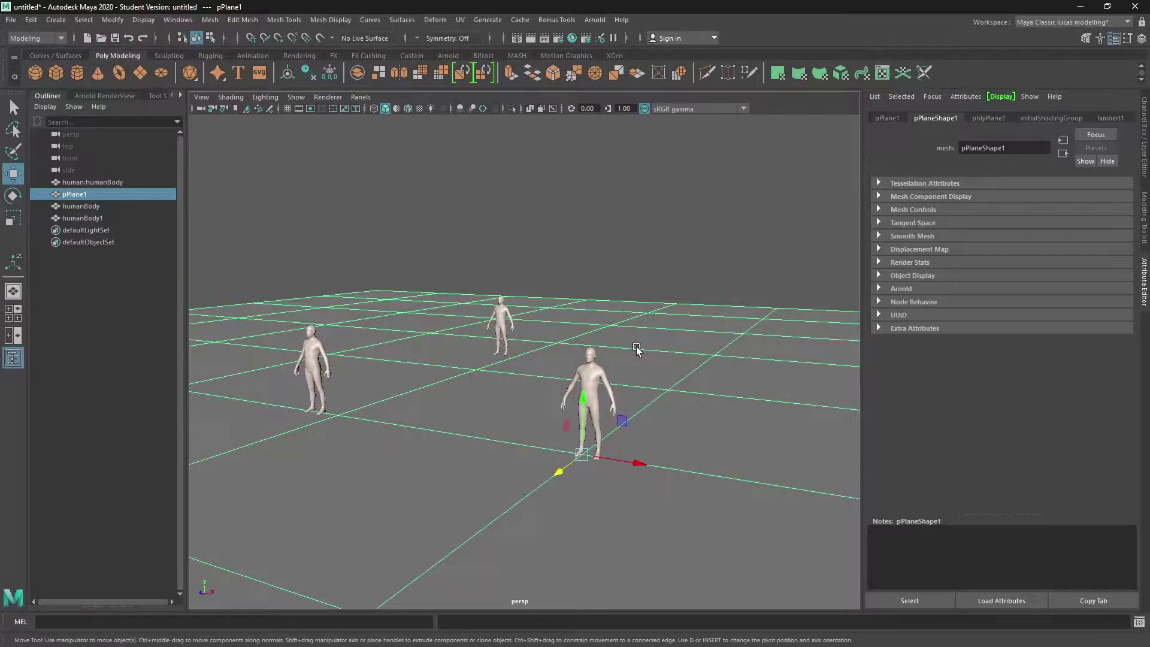
scroll(633, 383, "down", 6)
scroll(630, 405, "up", 2)
left_click_drag(552, 395, 502, 372, "alt")
scroll(556, 410, "down", 2)
scroll(554, 413, "up", 3)
scroll(577, 397, "down", 6)
left_click_drag(578, 397, 632, 388, "alt")
scroll(481, 366, "up", 5)
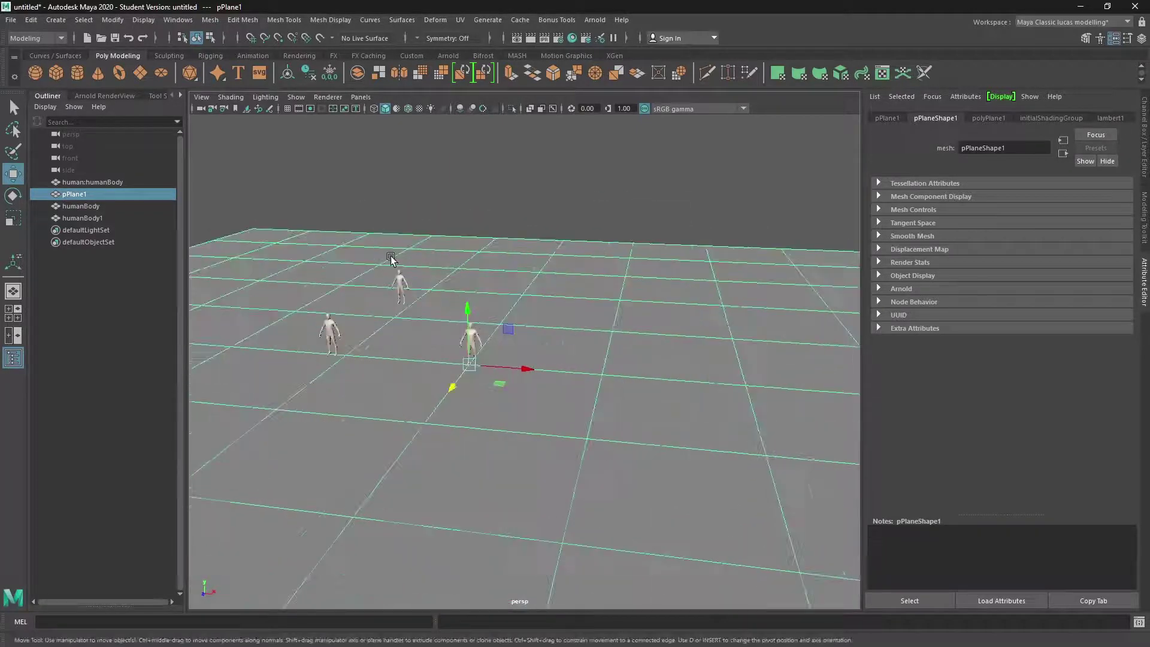
Step: Create a polygon cube, scale it uniformly to about 8.5, and raise it beside the original human figure as a building block
left_click(76, 73)
left_click(14, 219)
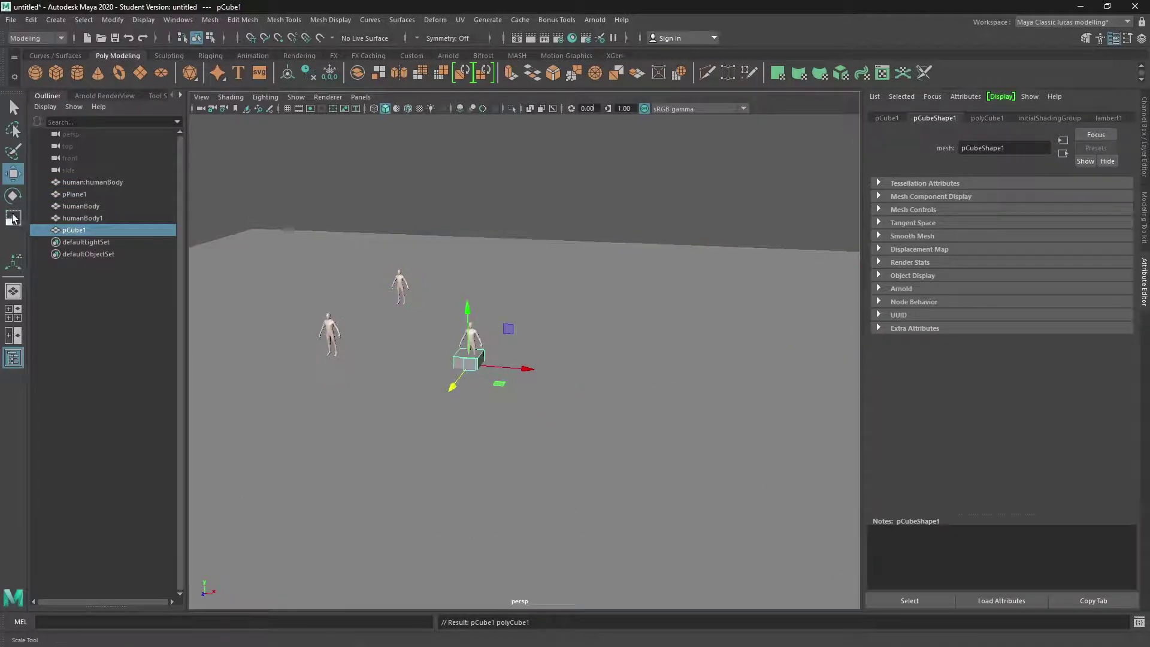
left_click_drag(469, 364, 602, 364)
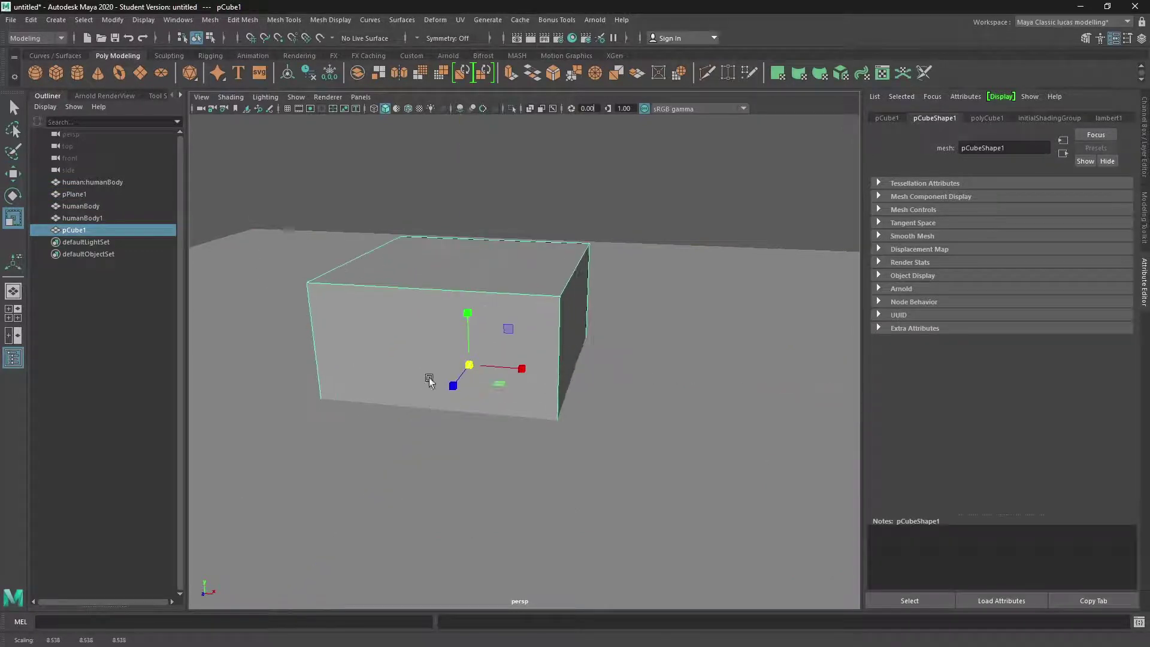
left_click(13, 173)
left_click_drag(527, 367, 746, 385)
left_click_drag(677, 382, 678, 341)
middle_click_drag(620, 337, 622, 335)
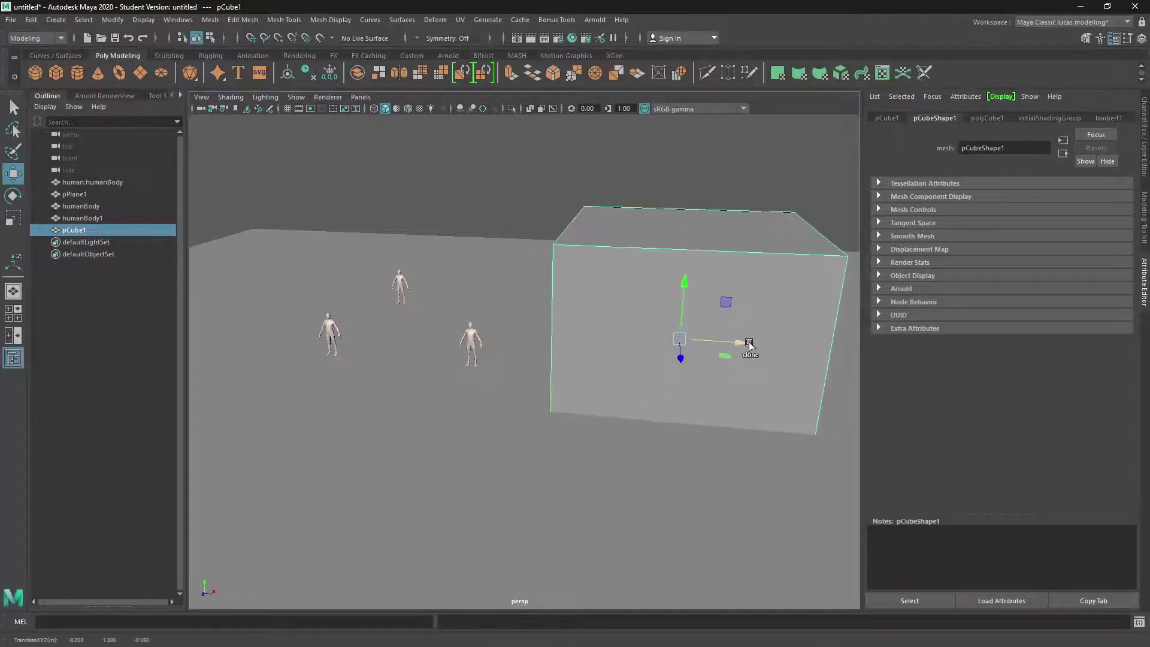
Step: Duplicate the building block three times to form two facing rows with a street between them around the human figure
left_click_drag(749, 343, 384, 327, "shift")
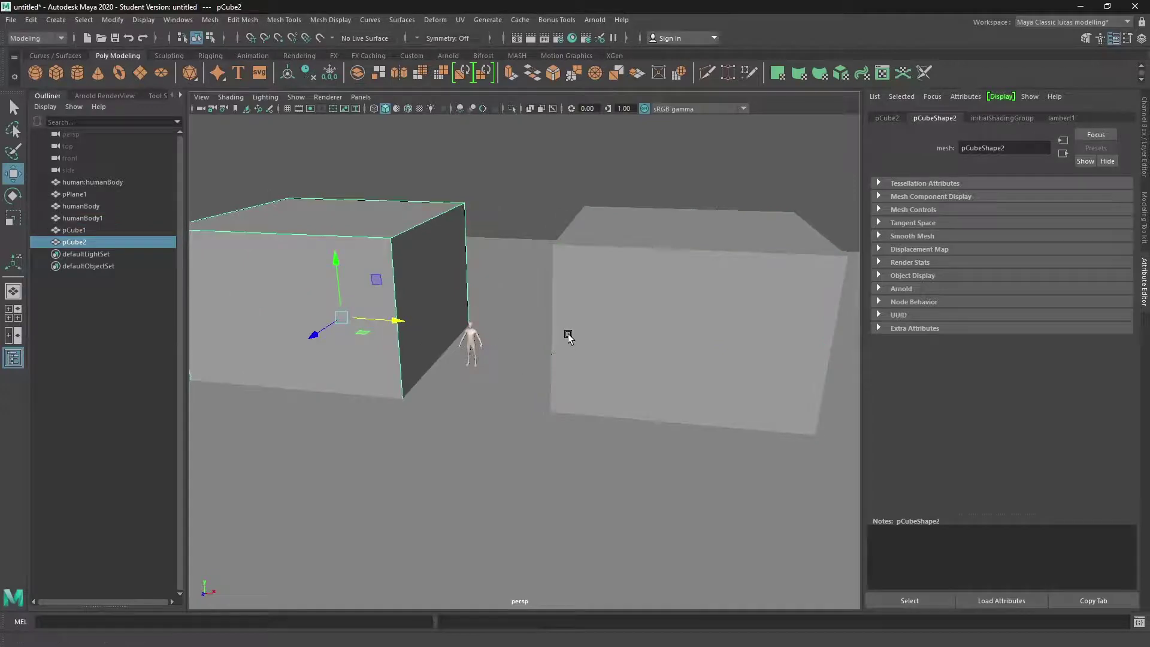
left_click_drag(313, 333, 441, 289, "shift")
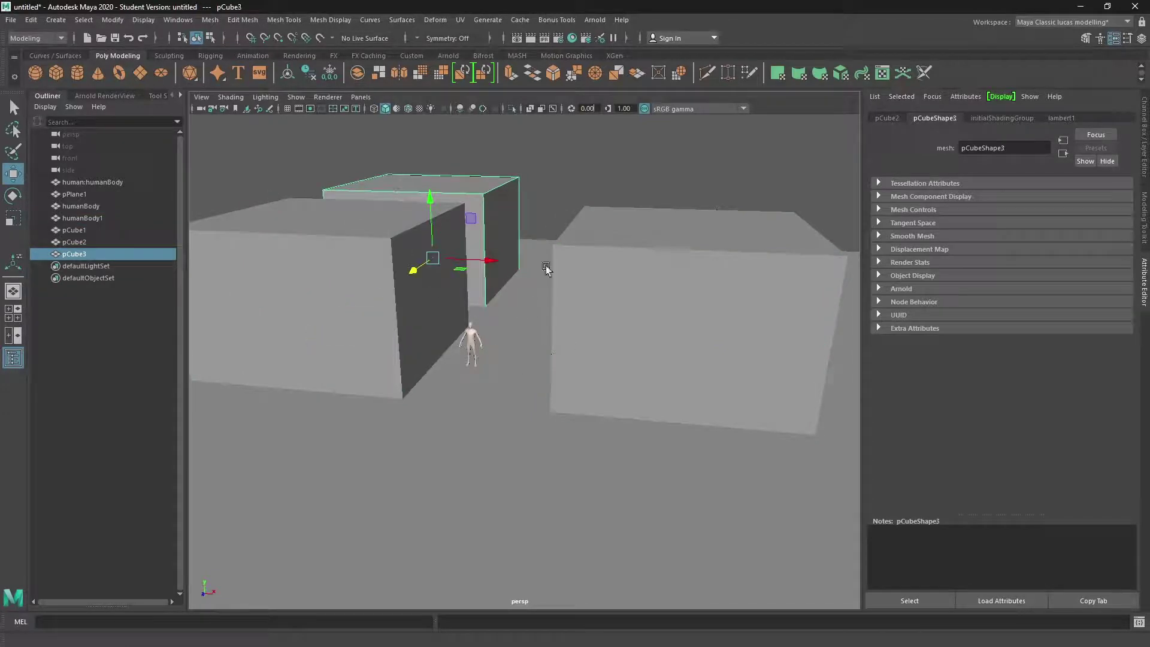
left_click_drag(489, 259, 674, 363, "shift")
left_click(674, 364)
scroll(545, 406, "up", 5)
mouse_move(544, 406)
left_mouse_down("alt")
mouse_move(562, 390)
mouse_move(529, 389)
left_mouse_up("alt")
middle_click_drag(529, 390, 548, 469, "alt")
left_click_drag(548, 470, 550, 430, "alt")
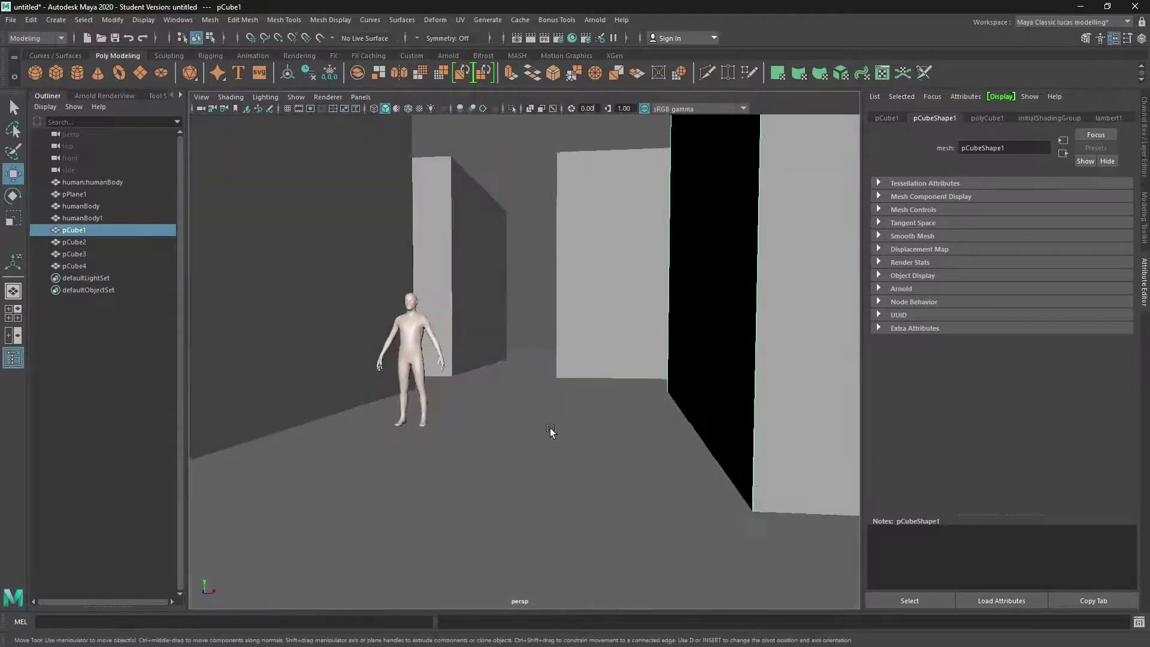
middle_click_drag(549, 430, 570, 439, "alt")
Step: Create a polygon cylinder, scale it down to barrel size, and place it on the ground between the human figure and the nearby building
left_click(78, 74)
scroll(481, 300, "down", 6)
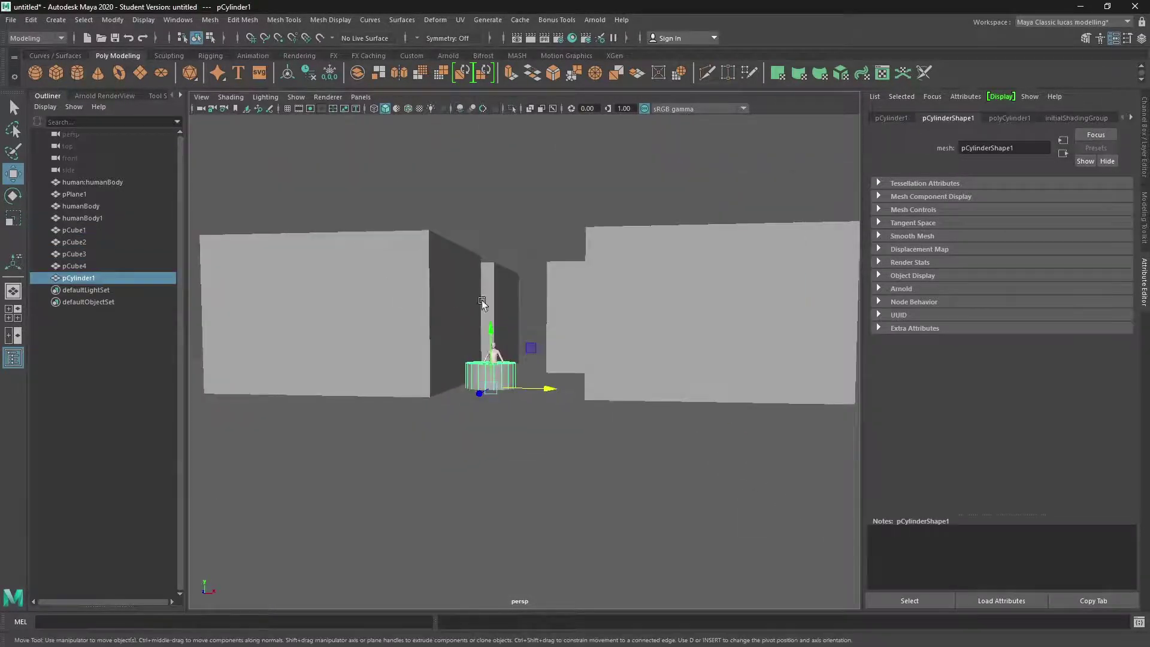
left_click_drag(482, 300, 497, 372, "alt")
key("r")
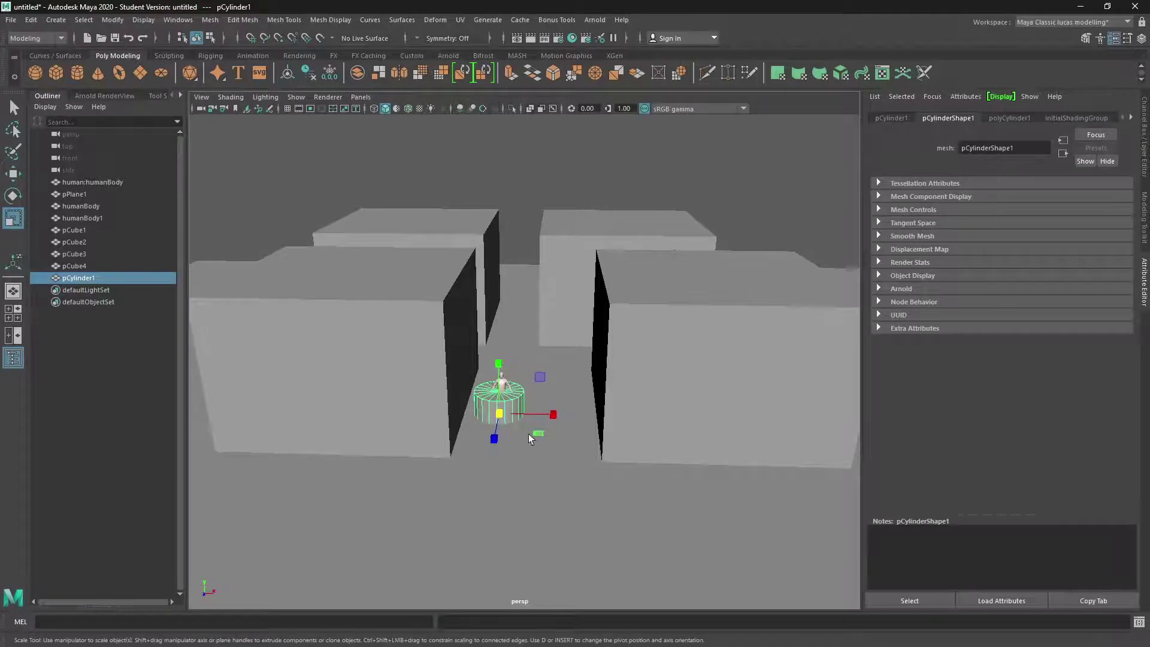
left_click_drag(503, 417, 479, 412)
key("w")
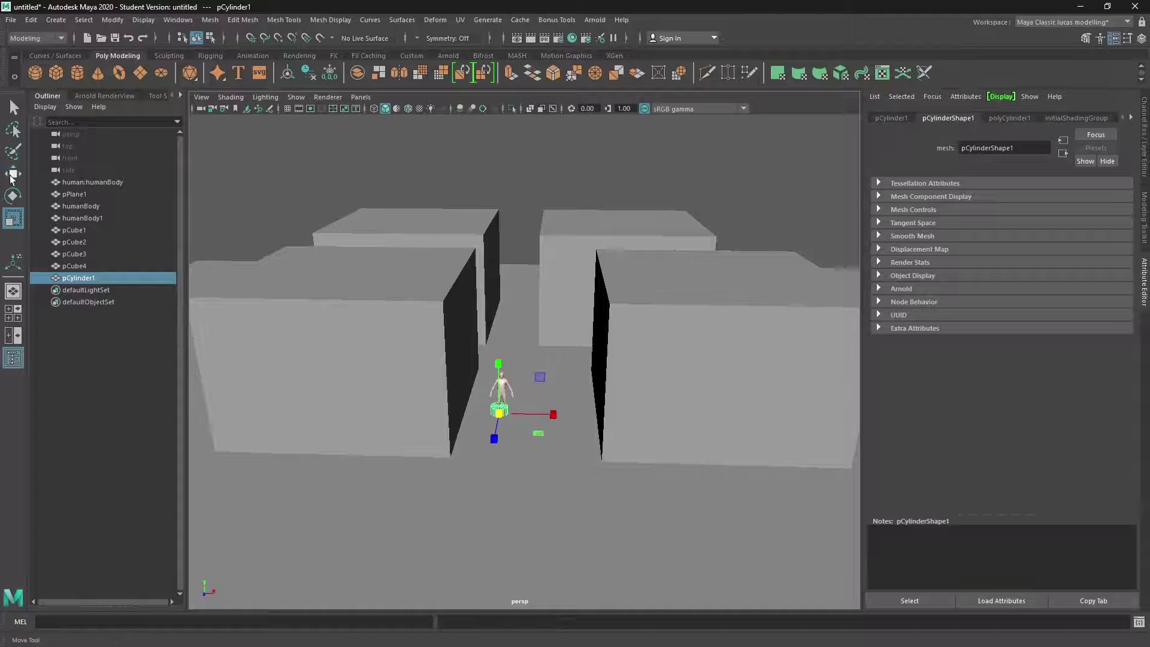
left_click_drag(498, 354, 498, 345)
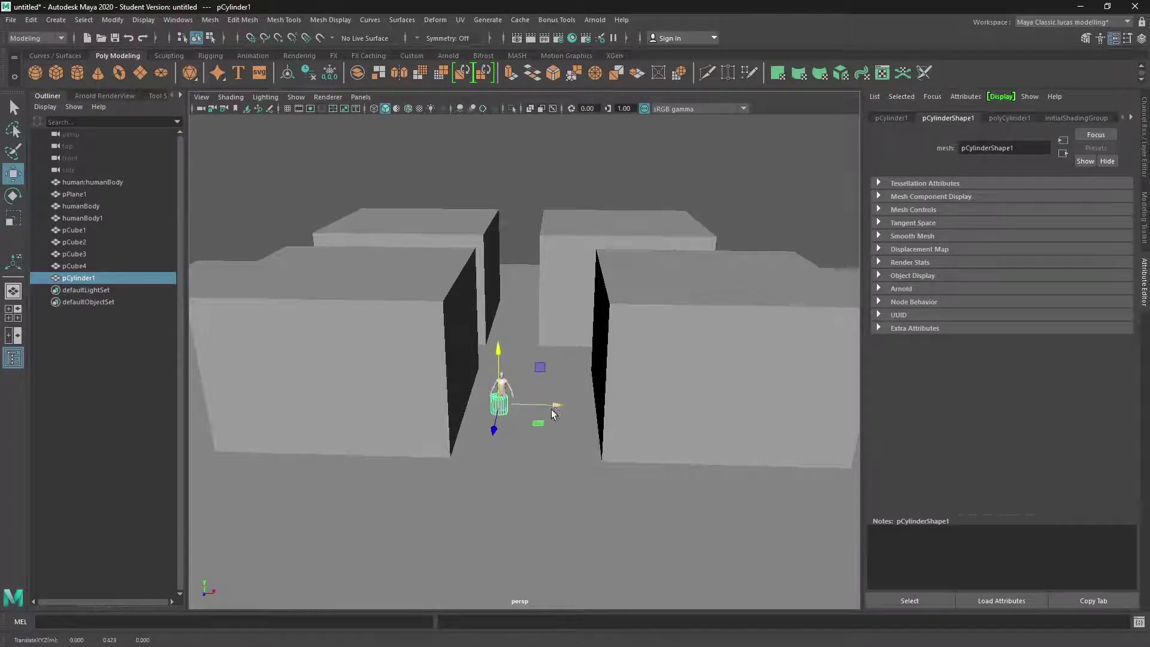
left_click_drag(531, 405, 530, 405)
Step: Duplicate the barrel cylinder twice to form a cluster of three beside the building wall
left_click_drag(468, 426, 466, 446, "shift")
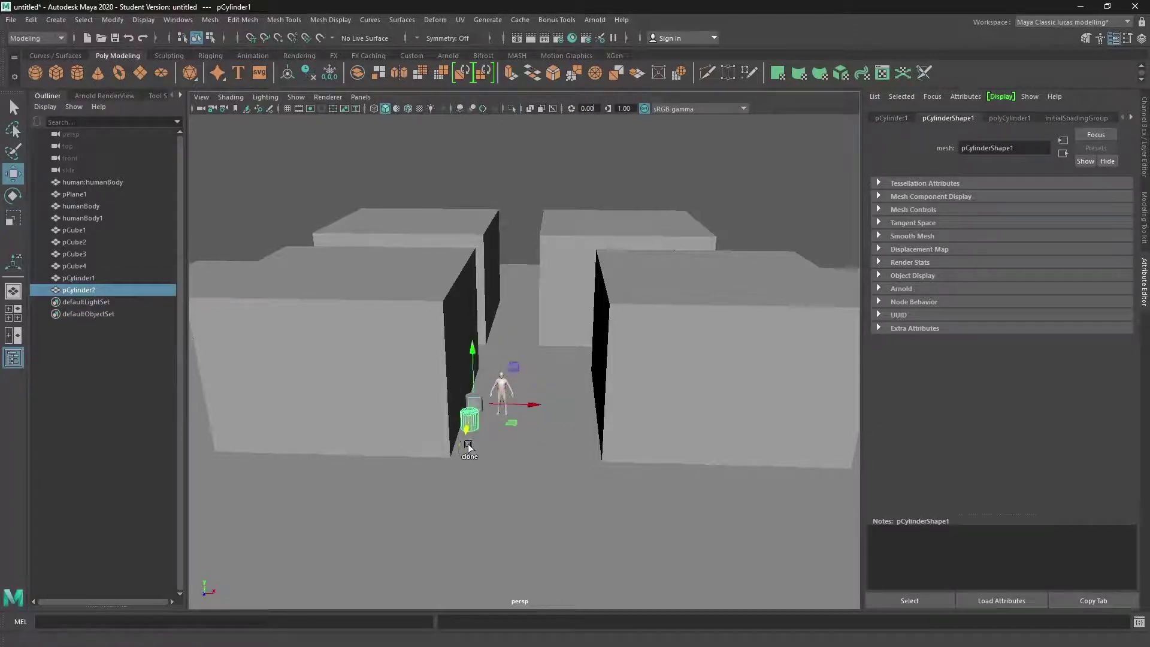
left_click_drag(530, 423, 552, 423, "shift")
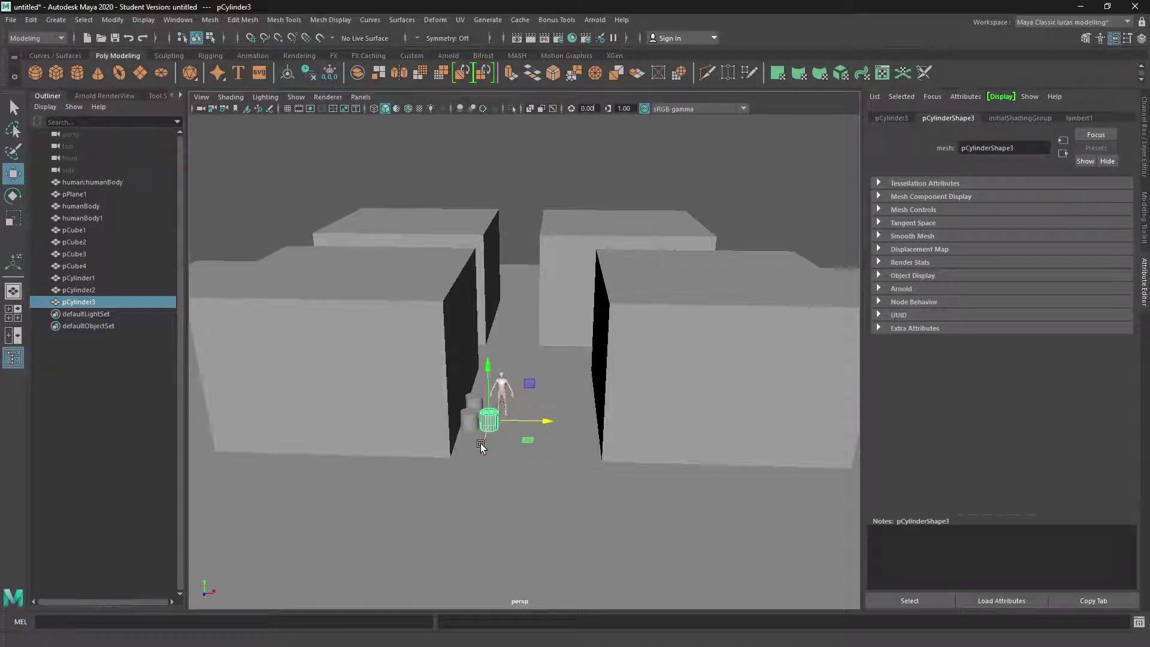
scroll(545, 420, "up", 5)
left_click_drag(533, 414, 521, 412)
Step: Examine the street at human eye level, comparing the figure with the barrels and buildings
scroll(613, 377, "up", 5)
middle_click_drag(521, 412, 628, 390, "alt")
scroll(614, 378, "down", 4)
left_click_drag(628, 389, 592, 392, "alt")
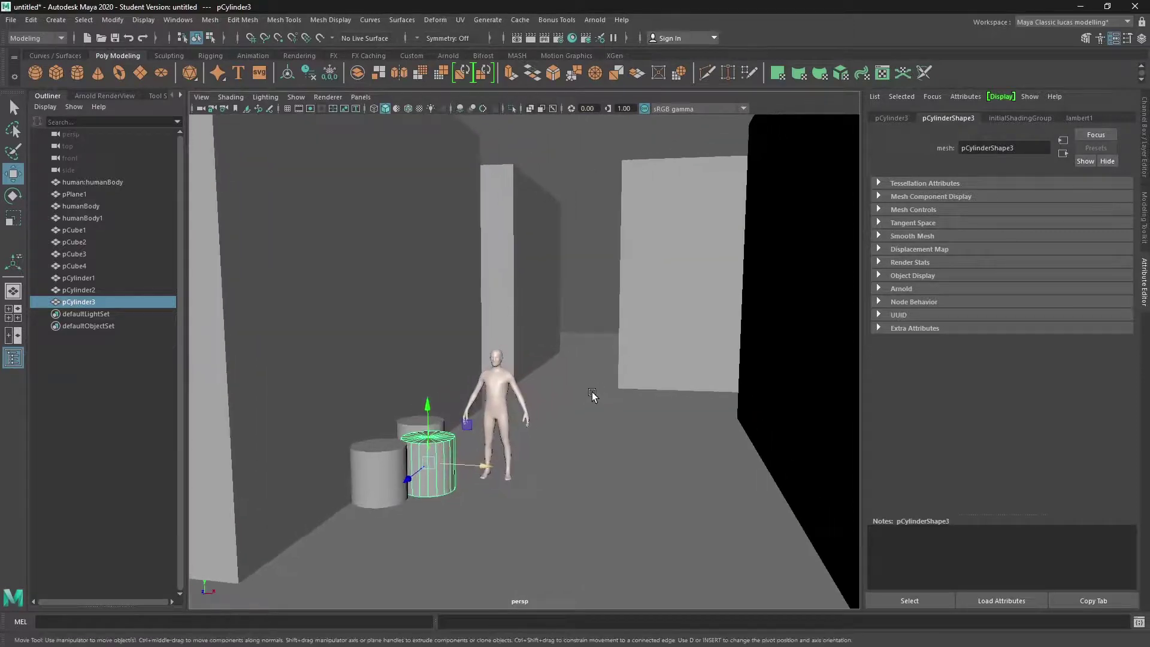
scroll(581, 383, "down", 5)
scroll(581, 383, "up", 2)
middle_click_drag(581, 383, 526, 370, "alt")
left_click_drag(484, 364, 500, 351, "alt")
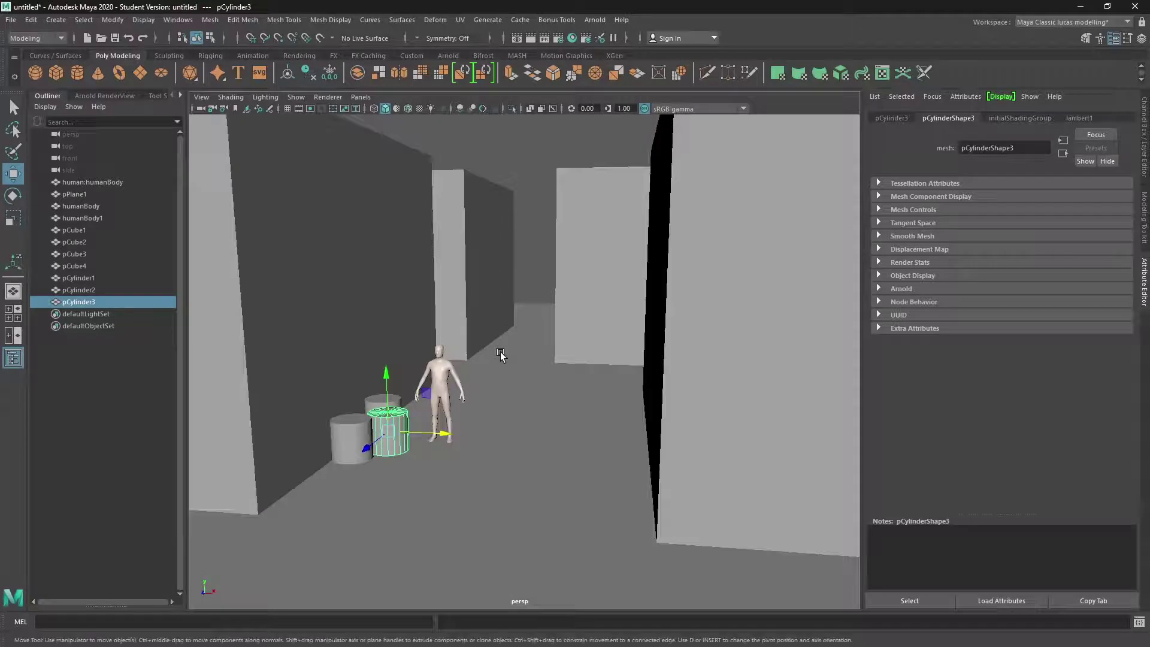
Step: Duplicate the ground plane and move the copy along Z to about -59.74, beyond the original's far edge
left_click(529, 256)
scroll(540, 319, "down", 3)
left_click(531, 351)
scroll(532, 350, "down", 5)
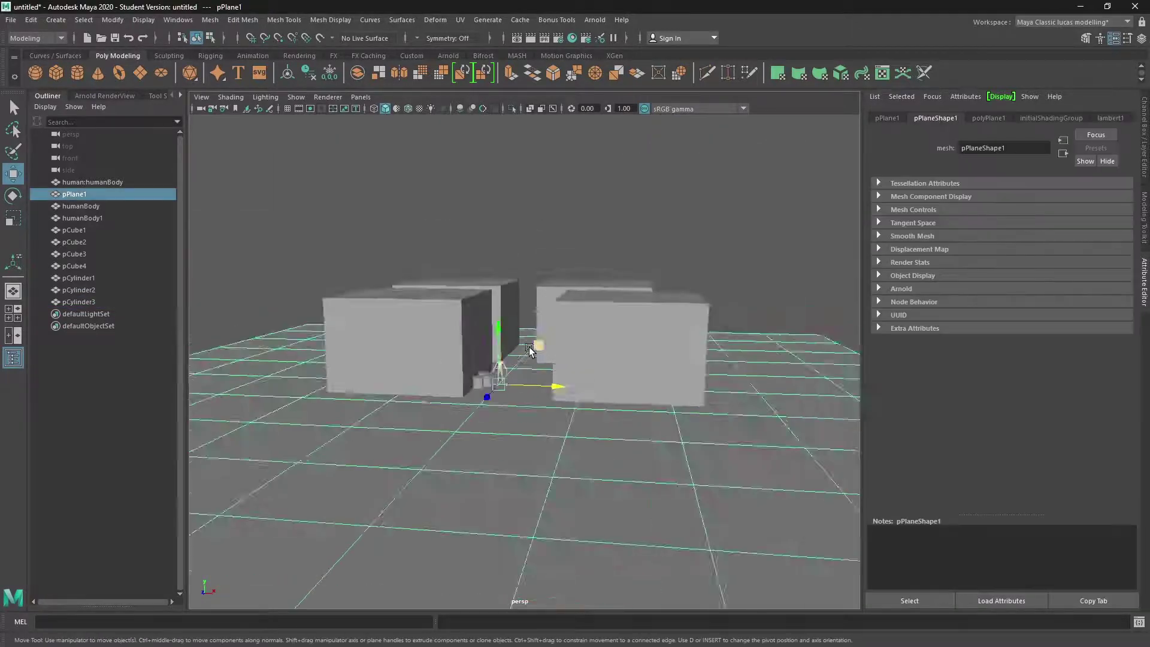
left_click_drag(533, 343, 557, 345, "alt")
scroll(557, 345, "down", 3)
middle_click_drag(557, 345, 438, 377, "alt")
left_click_drag(438, 377, 503, 387, "alt")
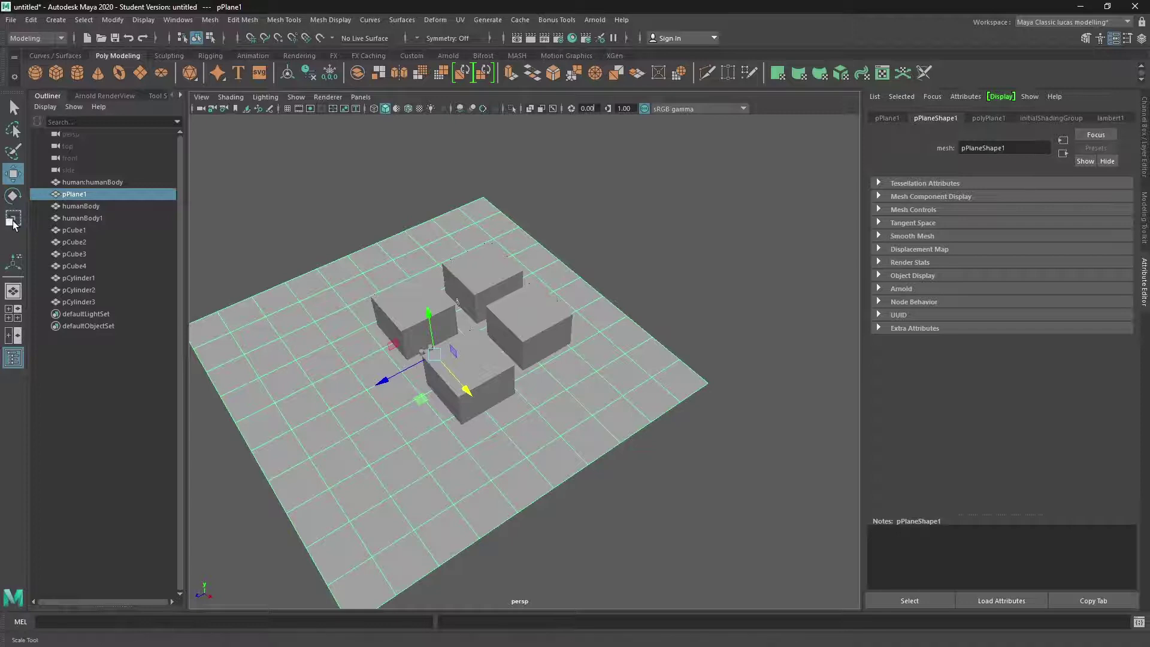
key("e")
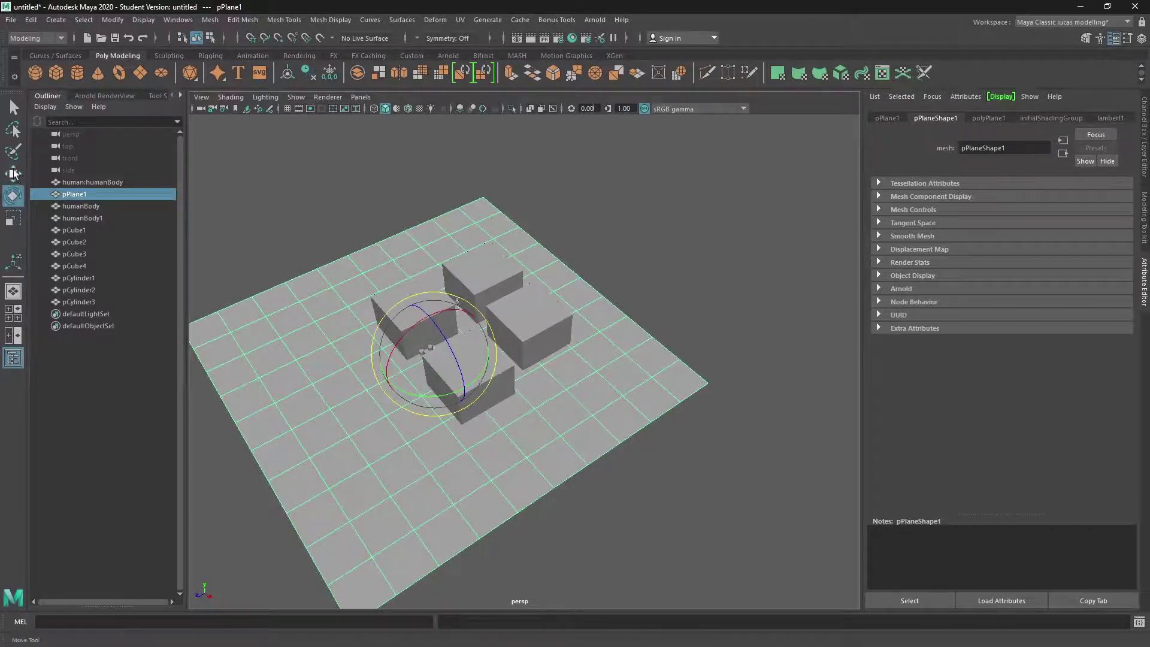
key("w")
left_click_drag(378, 381, 685, 239, "shift")
mouse_move(560, 300)
left_mouse_down("alt")
mouse_move(588, 274)
mouse_move(576, 344)
left_mouse_up("alt")
Step: Smooth the duplicated ground plane with one division
key("ctrl+a")
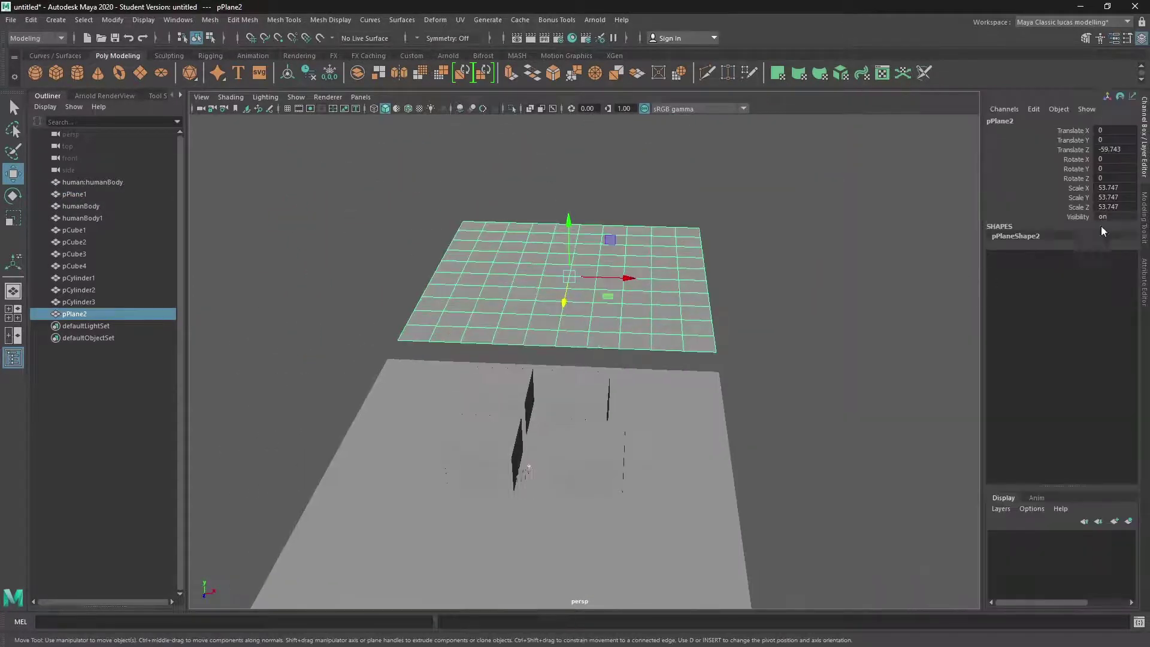
key("ctrl+a")
key("ctrl+a")
left_click(1086, 38)
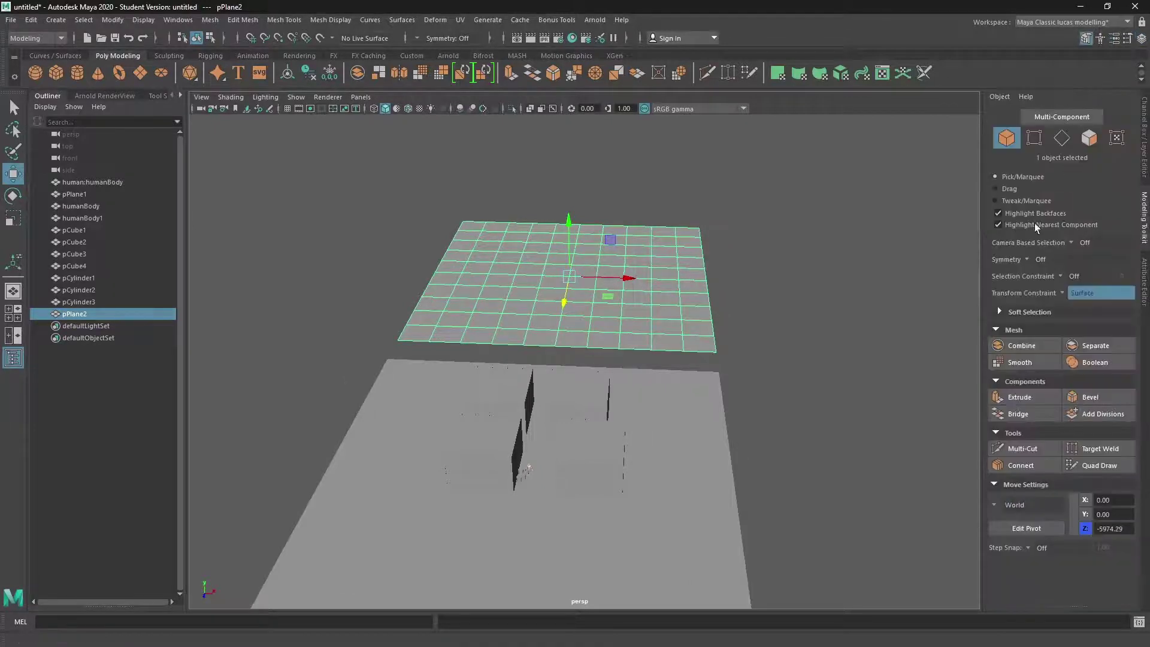
left_click(1018, 363)
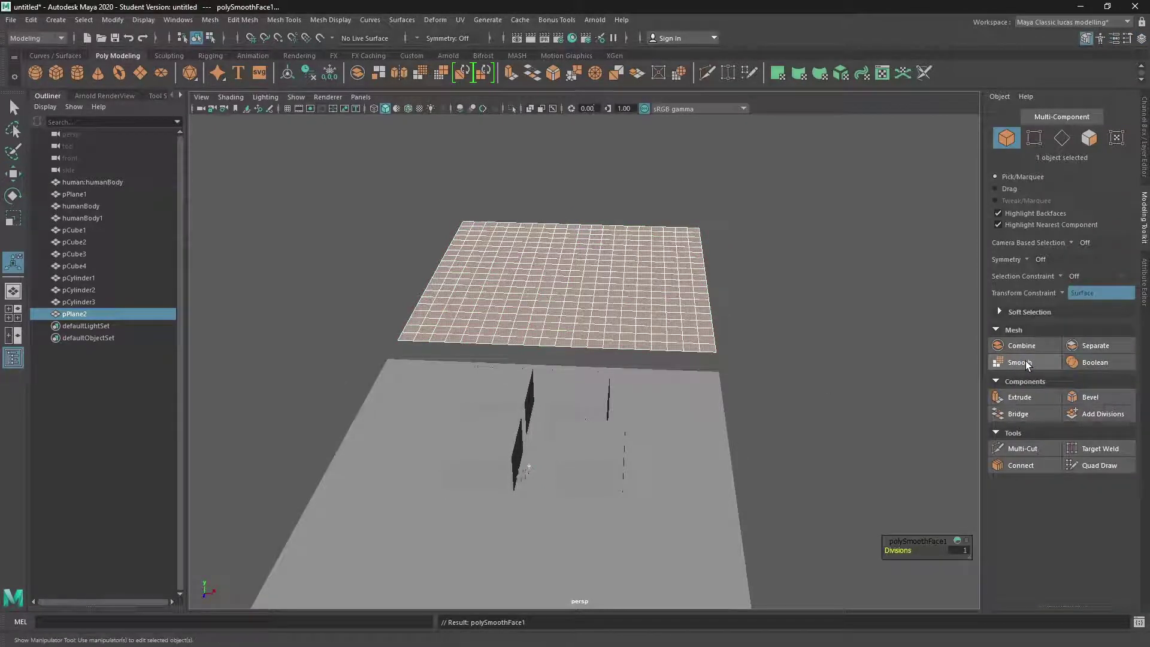
Step: Smooth the duplicated ground plane once more and select a single vertex in its interior
left_click(1018, 362)
left_click_drag(663, 395, 497, 371, "alt")
right_click_drag(607, 243, 548, 247)
left_click(581, 227)
scroll(602, 275, "up", 3)
middle_click_drag(619, 313, 552, 470, "alt")
middle_click_drag(547, 326, 543, 367, "alt")
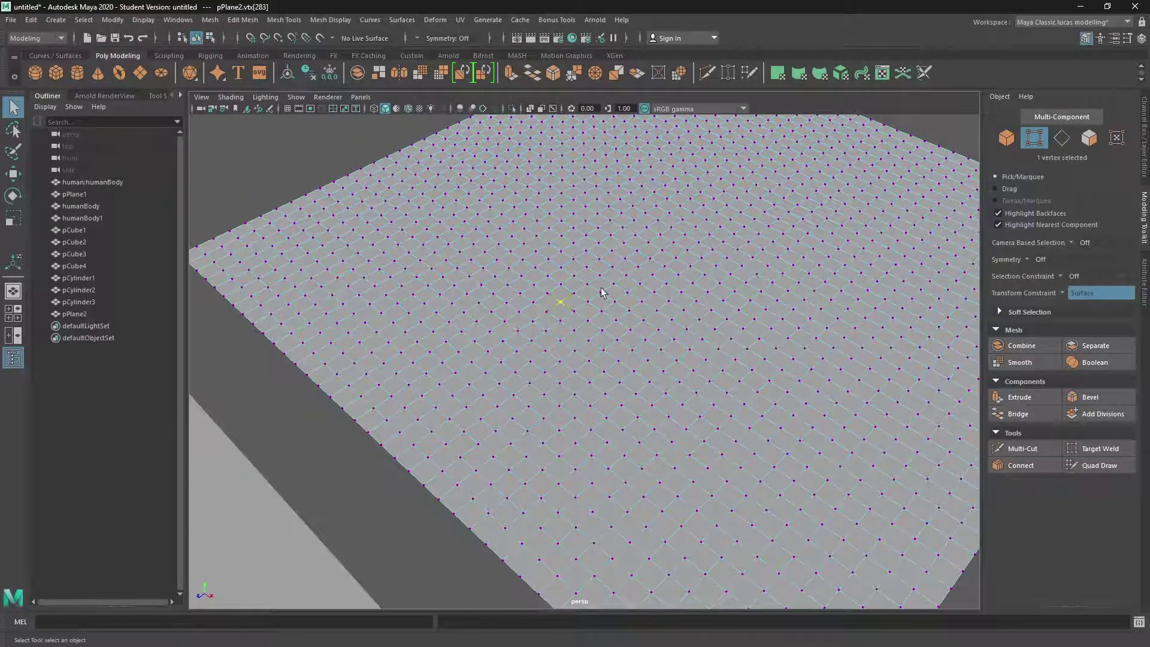
Step: Enable soft selection for moving the vertex and widen its falloff to cover a broad circular area of the plane
left_click(19, 178)
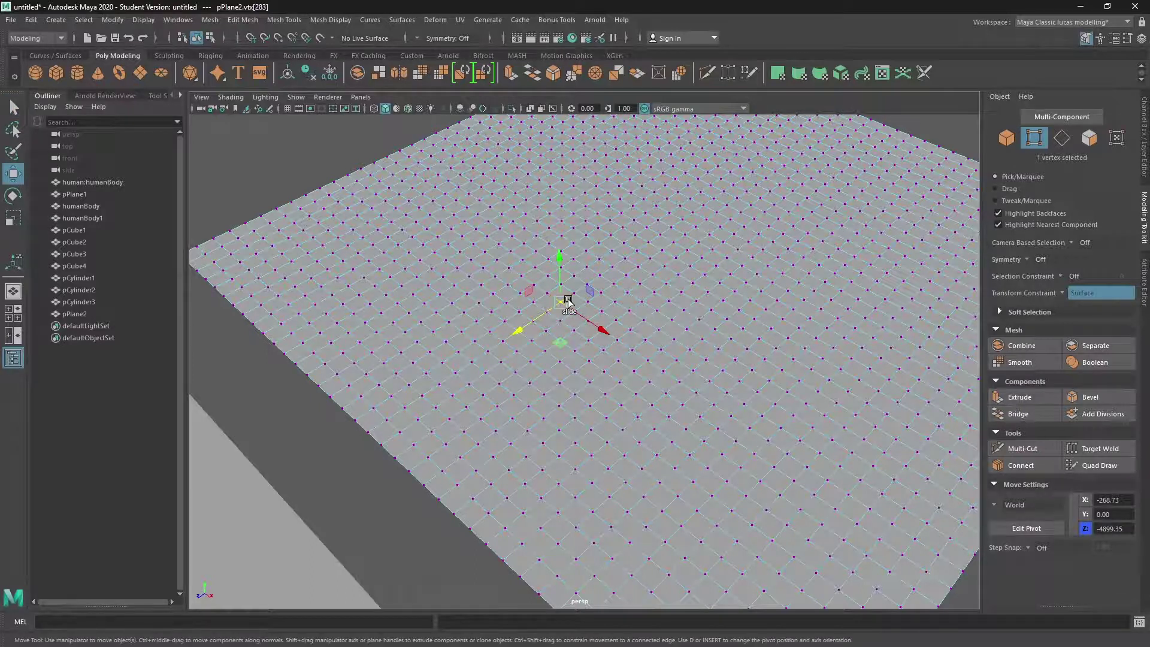
key("b")
left_click_drag(568, 301, 756, 381)
left_click_drag(605, 308, 597, 290, "alt")
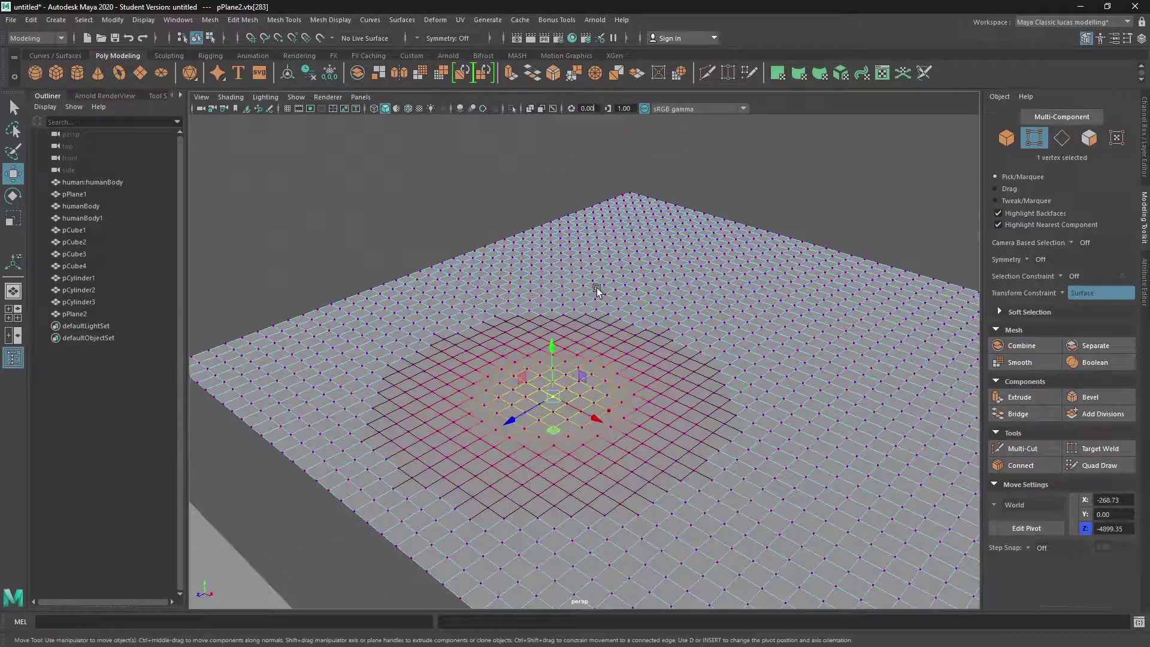
Step: Try to raise the soft-selected area of the plane along Y with the Surface transform constraint active
left_click(556, 343)
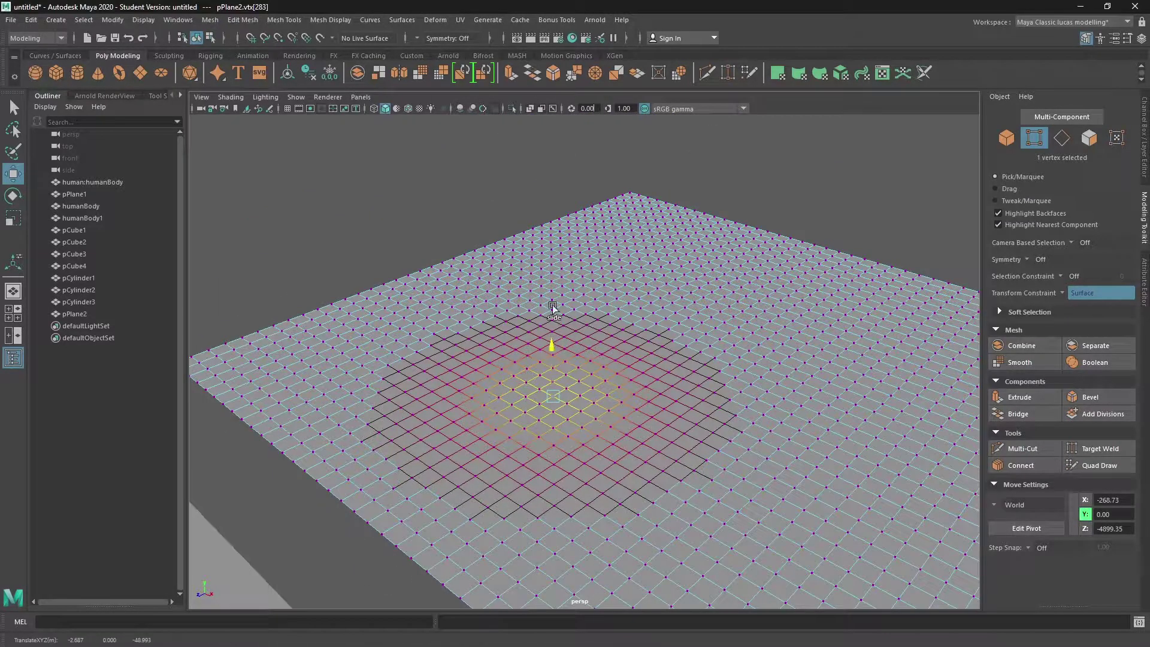
left_click_drag(546, 372, 588, 354, "alt")
middle_click_drag(587, 354, 636, 262, "alt")
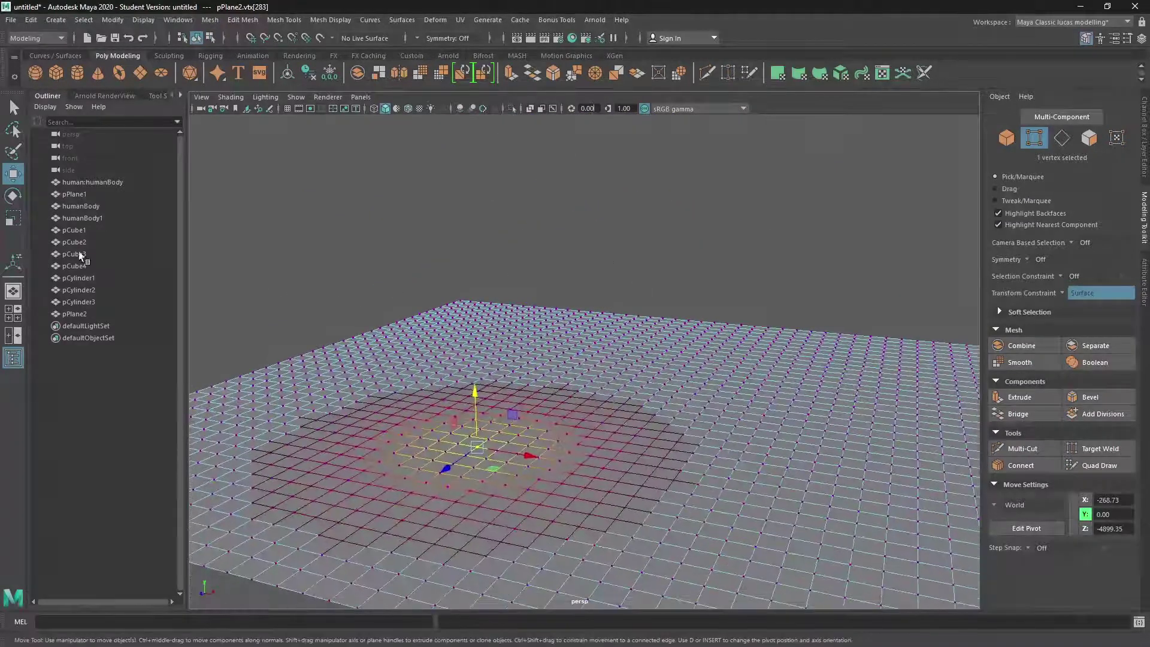
left_click(476, 183)
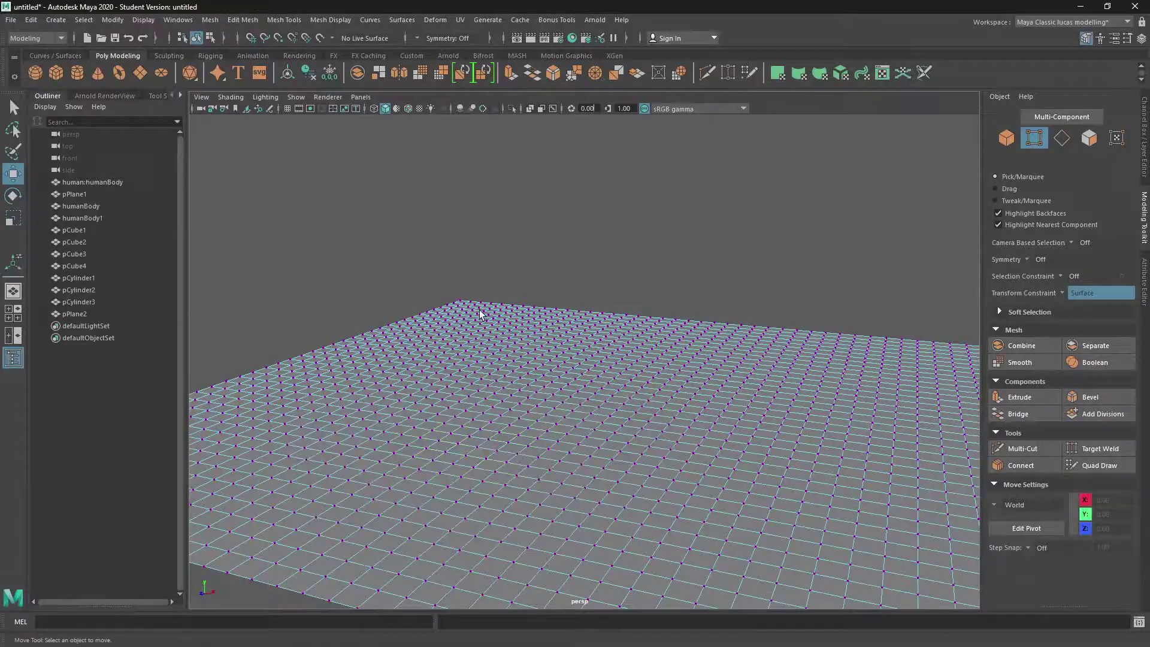
left_click(476, 450)
left_click_drag(474, 397, 474, 358)
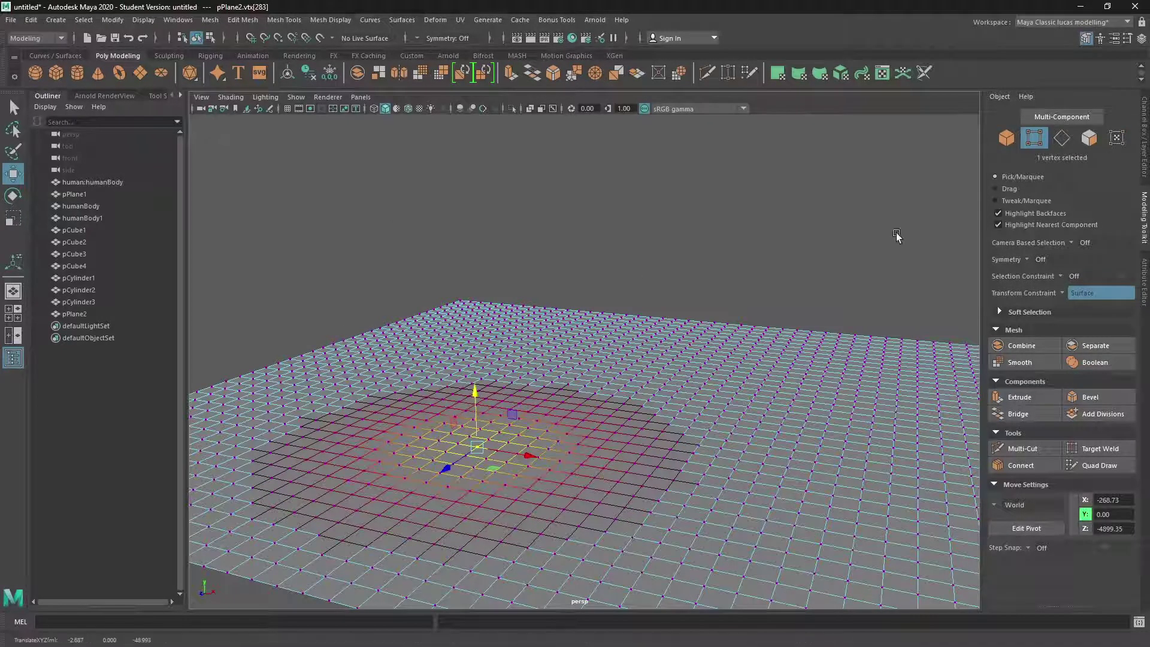
Step: Set the transform constraint to Off and raise the soft-selected vertices along Y into a rounded hill
left_click(1061, 290)
left_click(1096, 295)
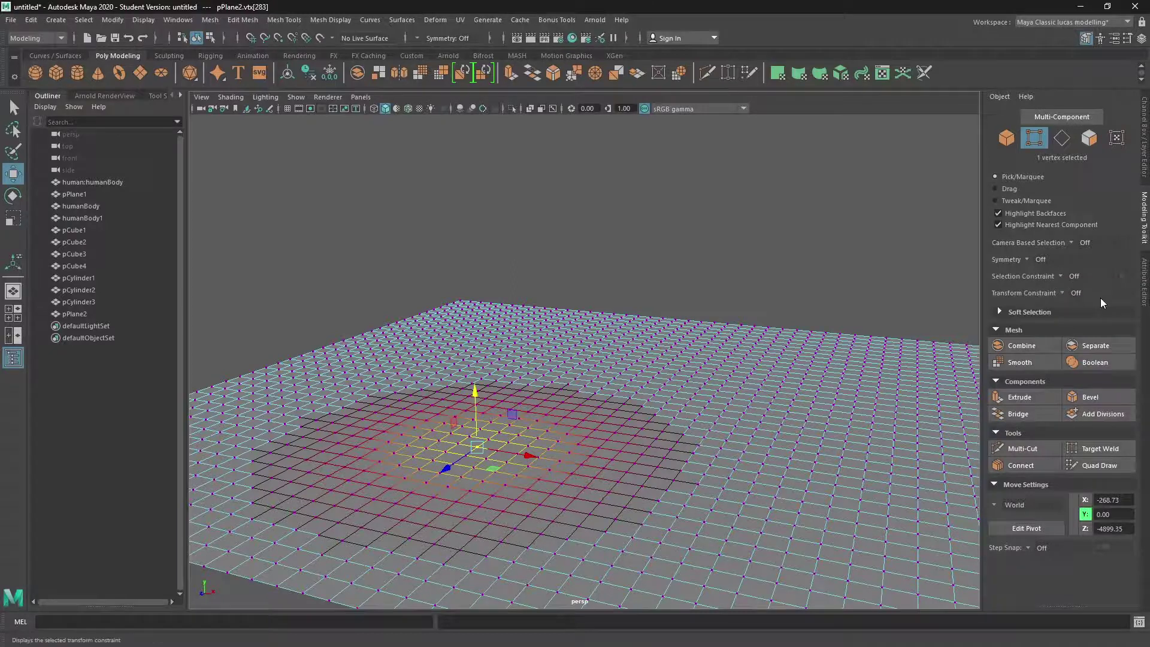
left_click_drag(474, 391, 474, 335)
Step: Raise two more soft-selected areas behind the first hill to form a pair of rounded hills
left_click(748, 381)
left_click_drag(739, 316, 742, 279)
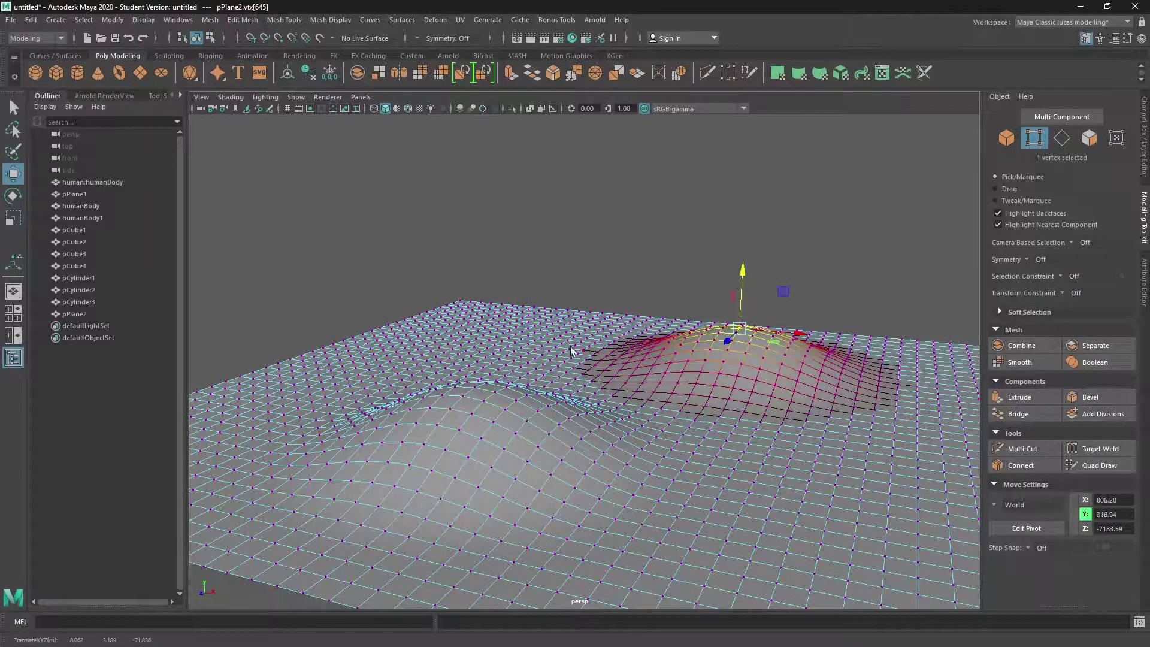
left_click(565, 351)
left_click_drag(561, 279, 562, 239)
left_click(665, 271)
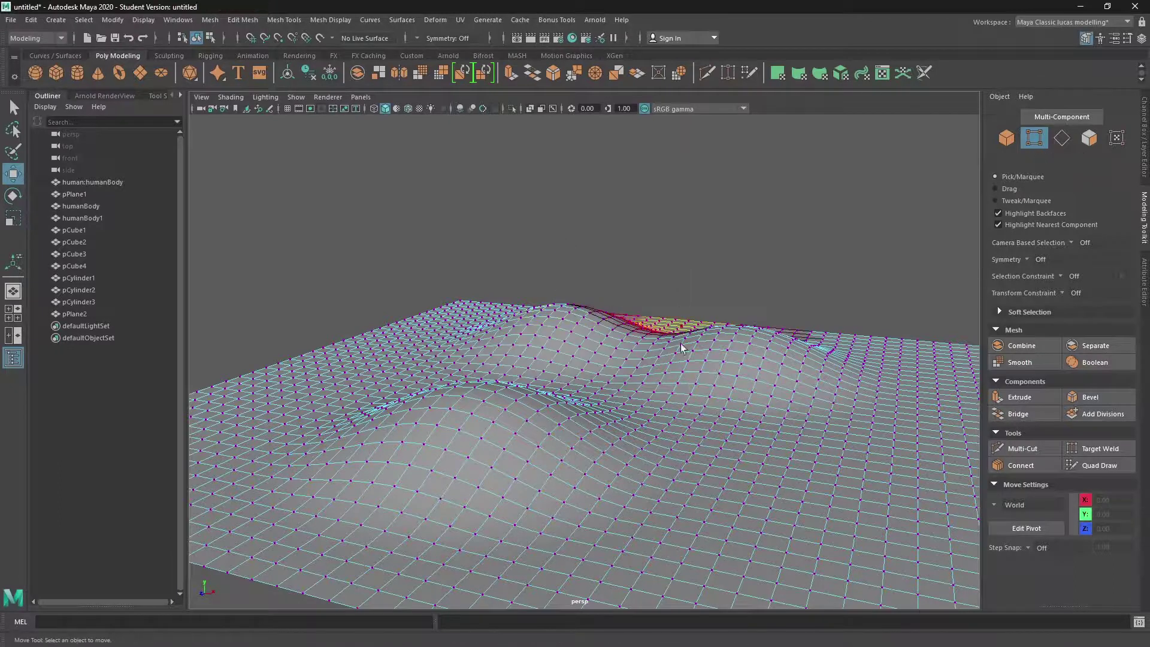
Step: Return the hilly plane to object mode and lower it along Y to about -170.76
left_click_drag(676, 333, 626, 385, "alt")
scroll(626, 386, "down", 5)
middle_click_drag(626, 385, 590, 374, "alt")
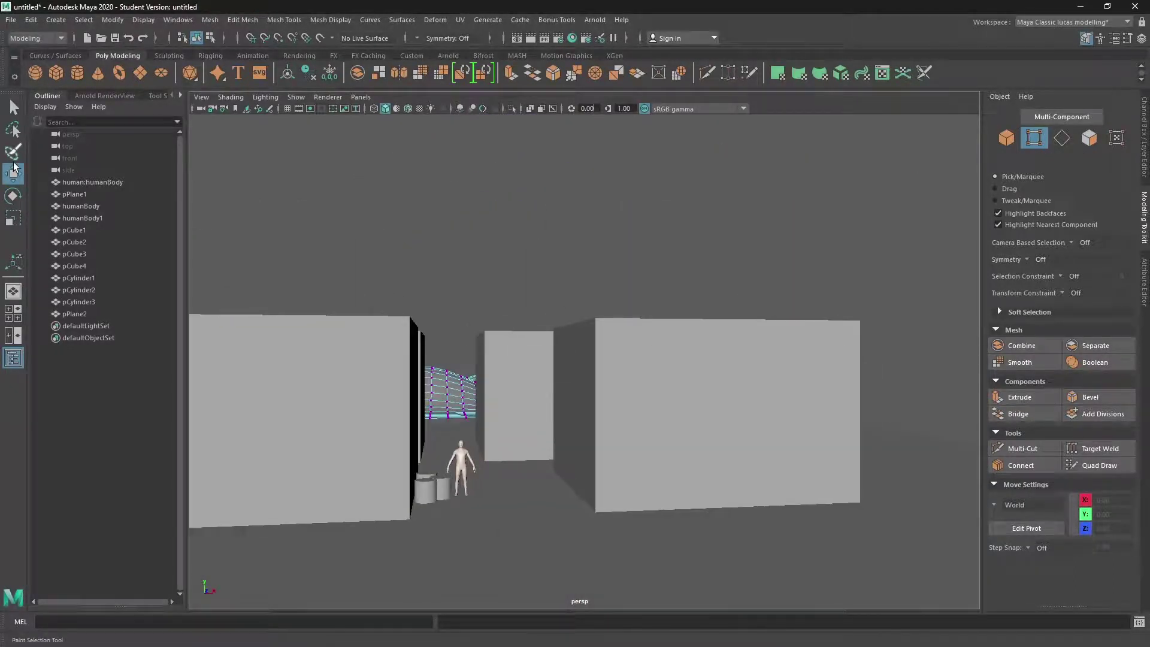
left_click(14, 173)
right_click_drag(440, 371, 462, 278)
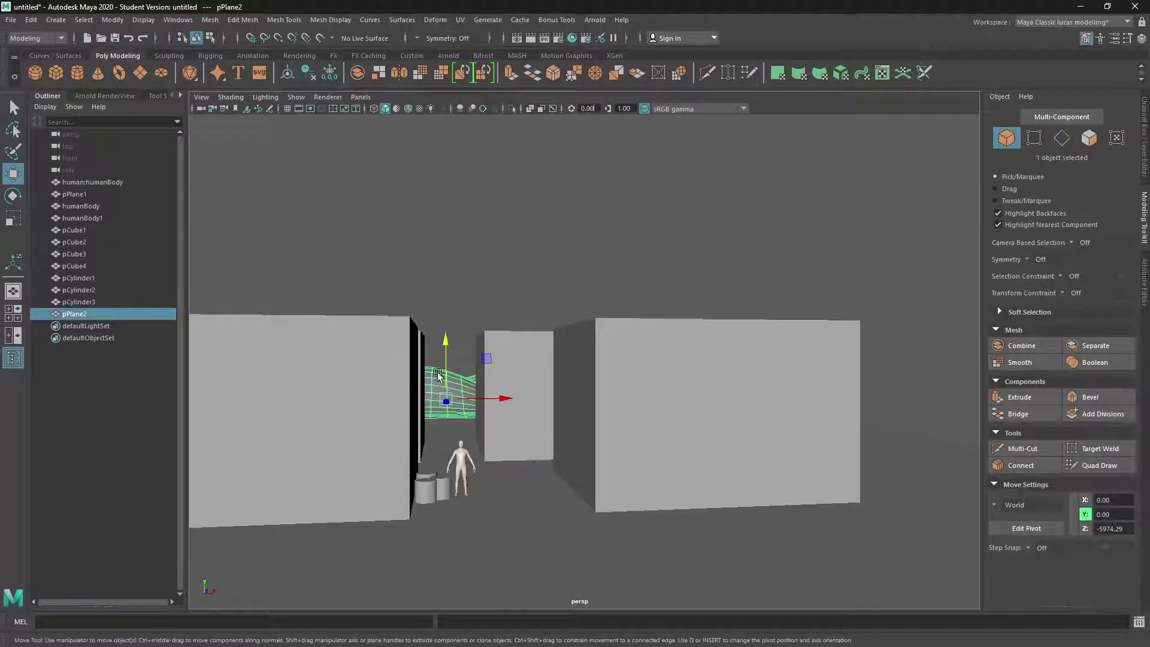
left_click_drag(444, 339, 455, 367)
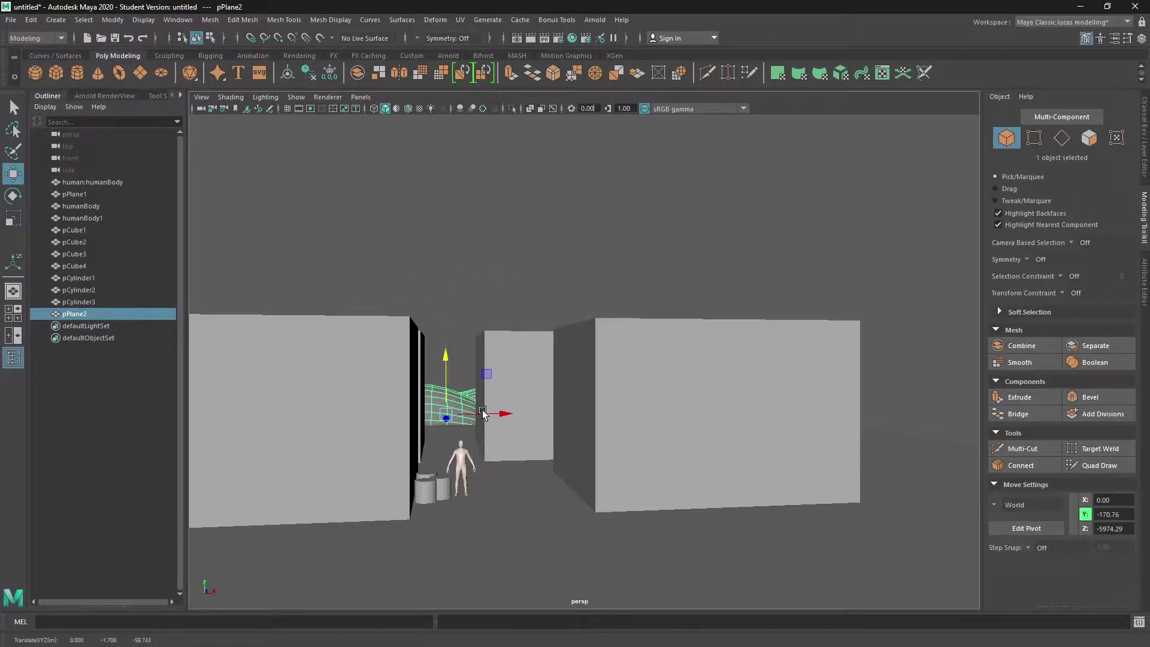
Step: Duplicate the hilly plane and move the copy along Z to about -12534.21, beyond the first one
key("f")
left_click_drag(483, 413, 527, 462, "alt")
middle_click_drag(526, 462, 760, 526, "alt")
scroll(760, 525, "down", 1)
left_click_drag(572, 412, 167, 125, "shift")
scroll(531, 477, "down", 6)
mouse_move(531, 477)
left_mouse_down("alt")
mouse_move(492, 428)
mouse_move(537, 499)
mouse_move(526, 424)
left_mouse_up("alt")
scroll(526, 424, "up", 6)
middle_click_drag(526, 423, 547, 418, "alt")
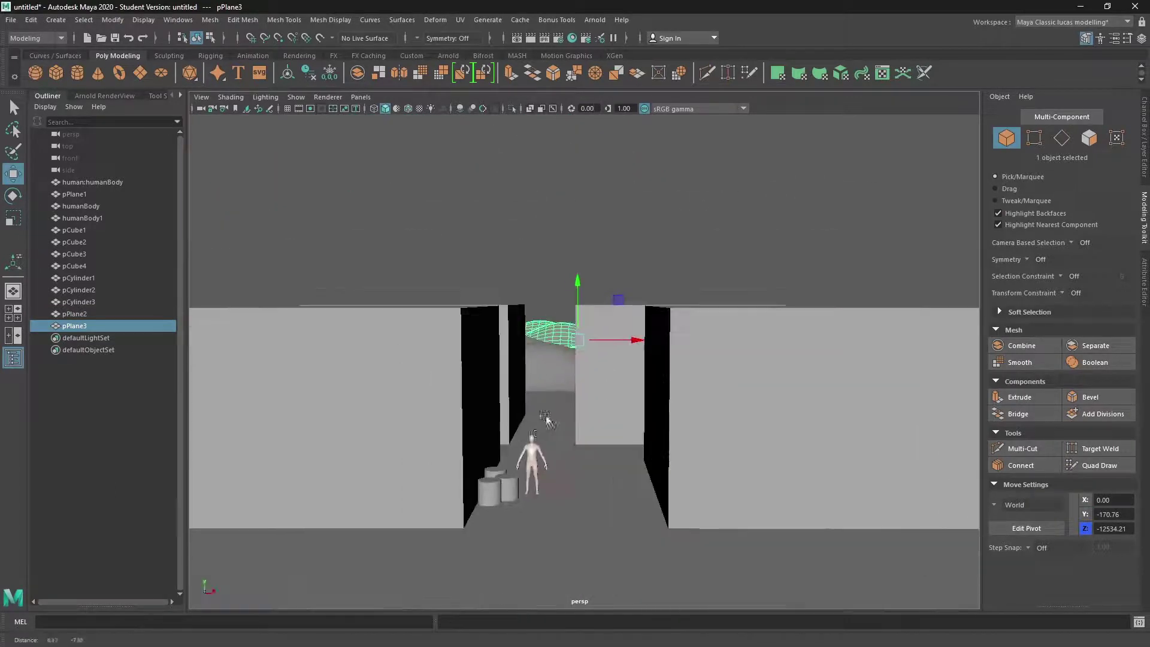
left_click(13, 218)
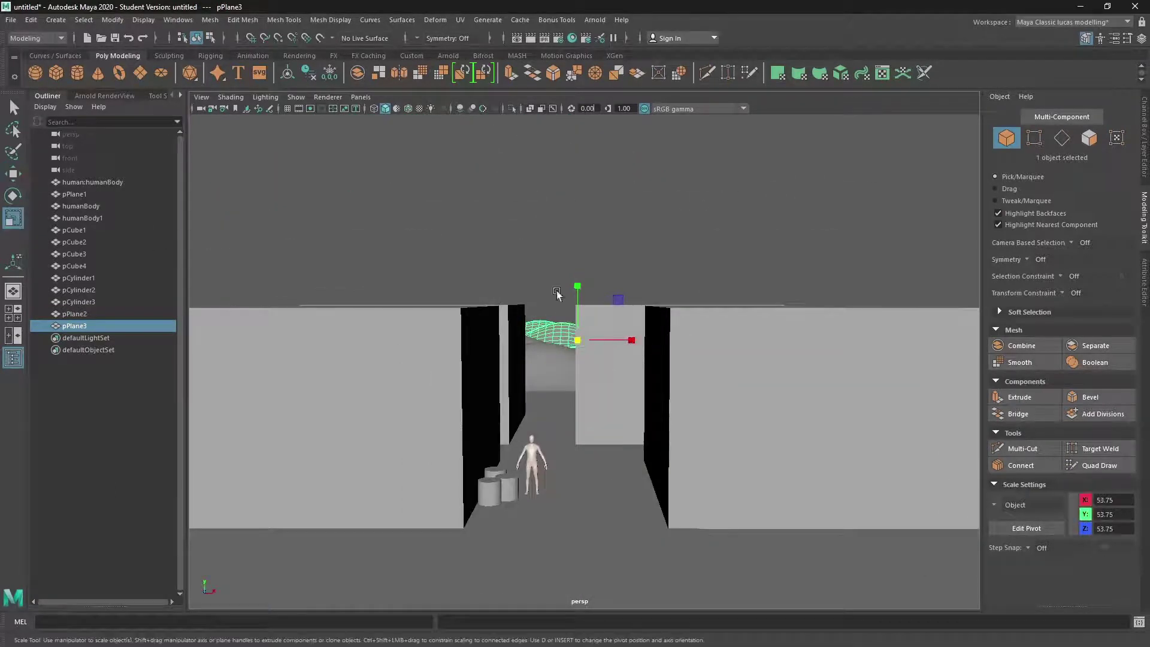
left_click(13, 151)
left_click(15, 197)
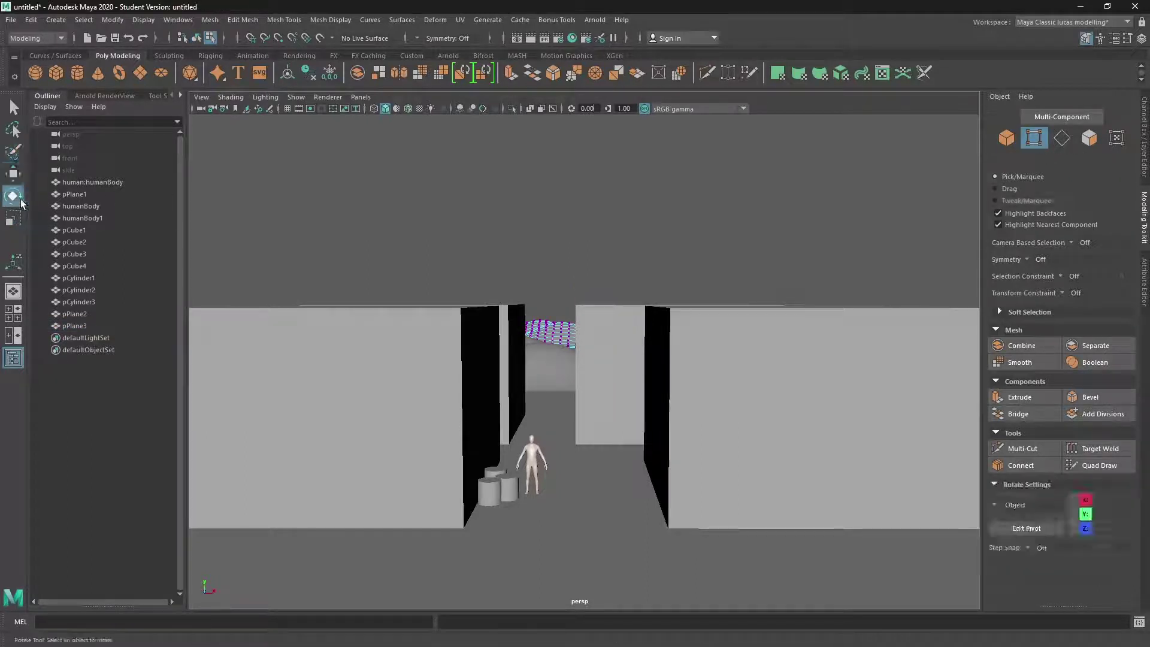
right_click_drag(547, 333, 615, 265)
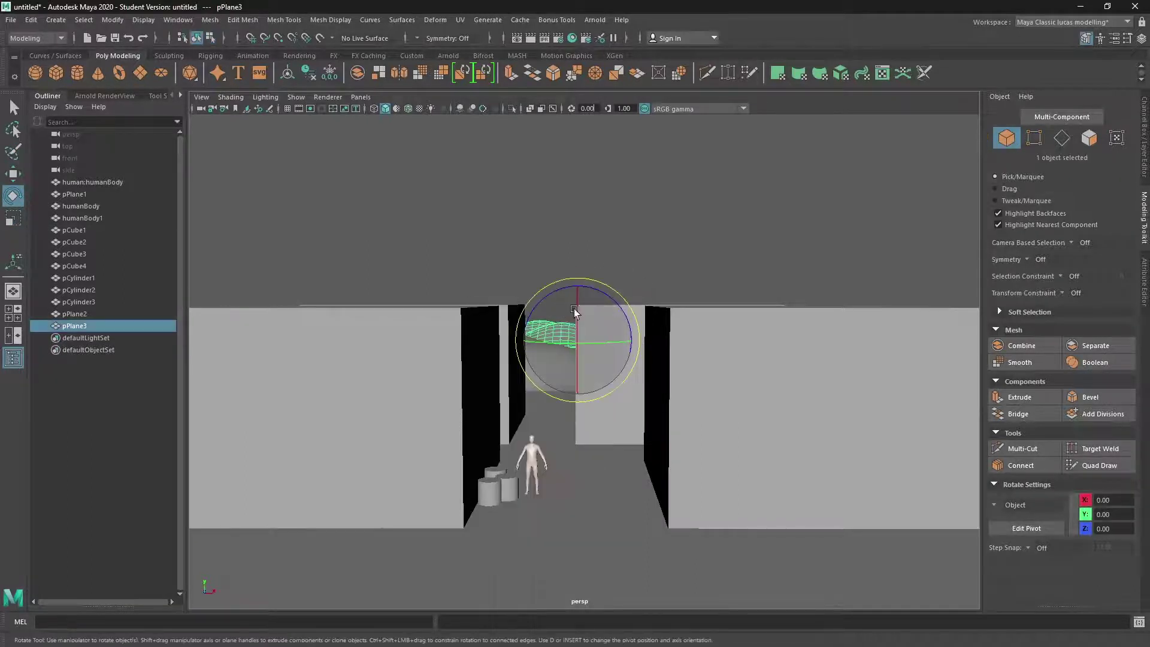
Step: Delete the roof, outer side and far end faces of the farther building on the street's right side
mouse_move(573, 310)
left_mouse_down("alt")
mouse_move(573, 321)
mouse_move(628, 341)
mouse_move(609, 308)
mouse_move(498, 315)
left_mouse_up("alt")
right_click_drag(314, 307, 326, 308)
left_click(309, 361)
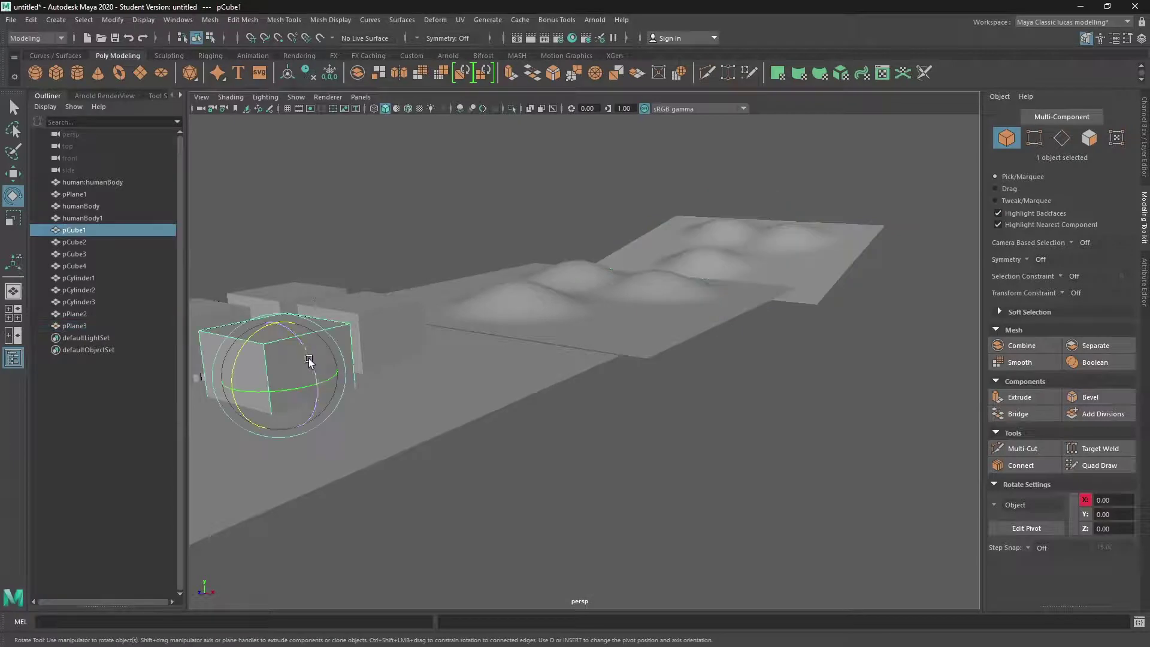
right_click_drag(363, 353, 368, 345)
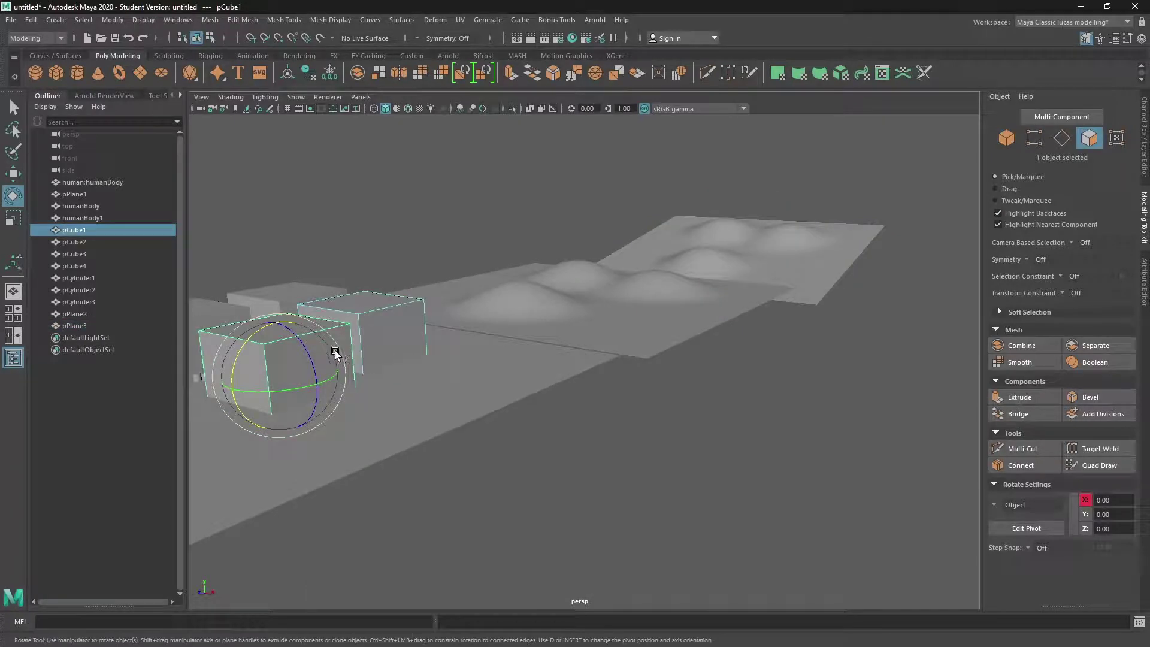
left_click(407, 335)
key("w")
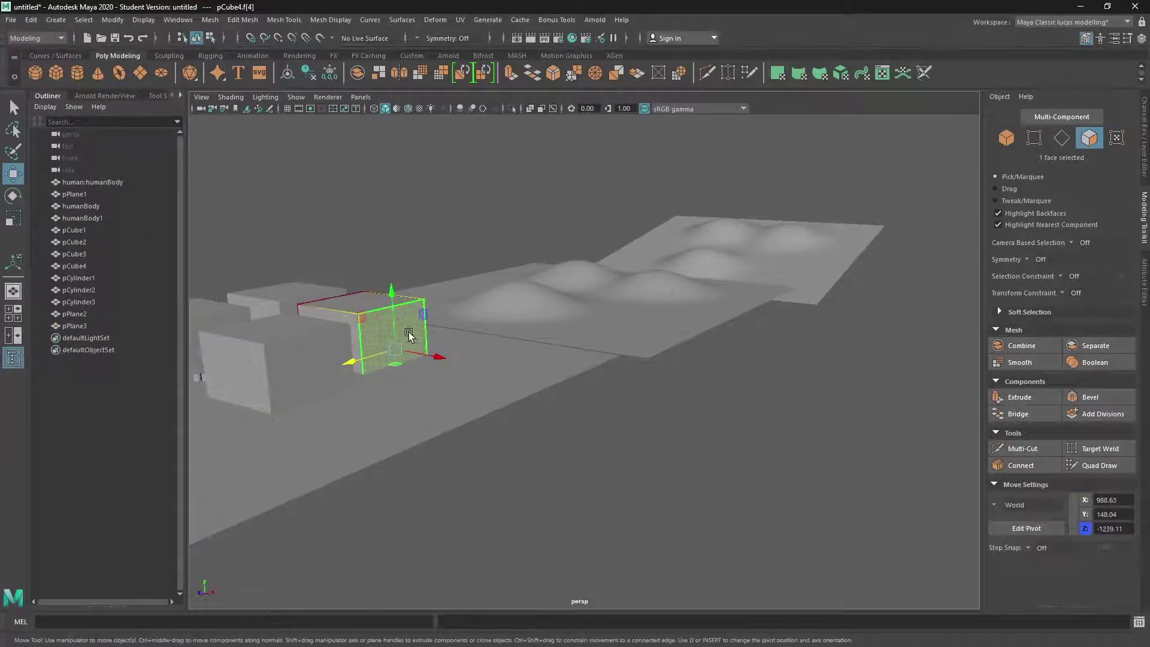
left_click(366, 302, "shift")
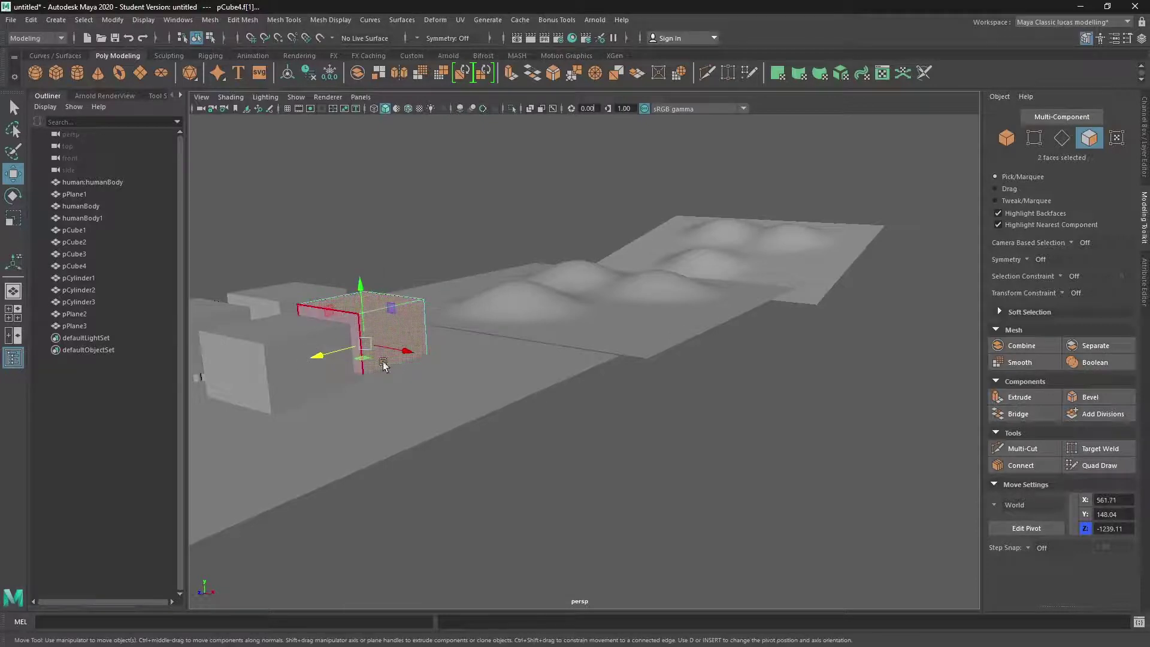
key("Delete")
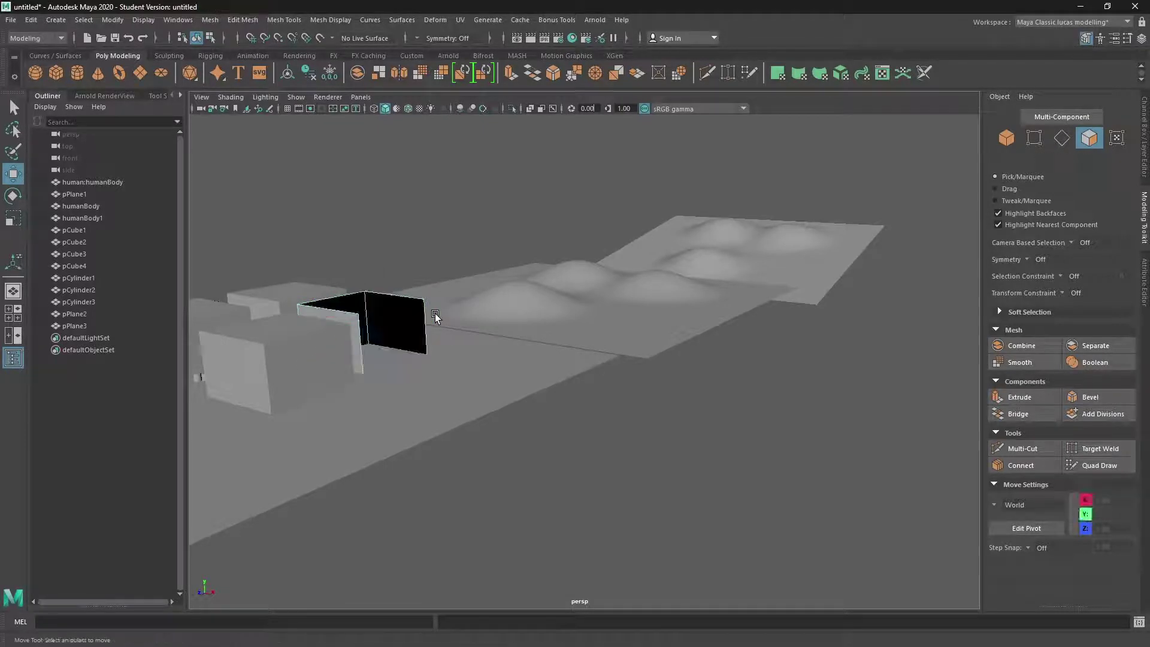
left_click(417, 323)
key("Delete")
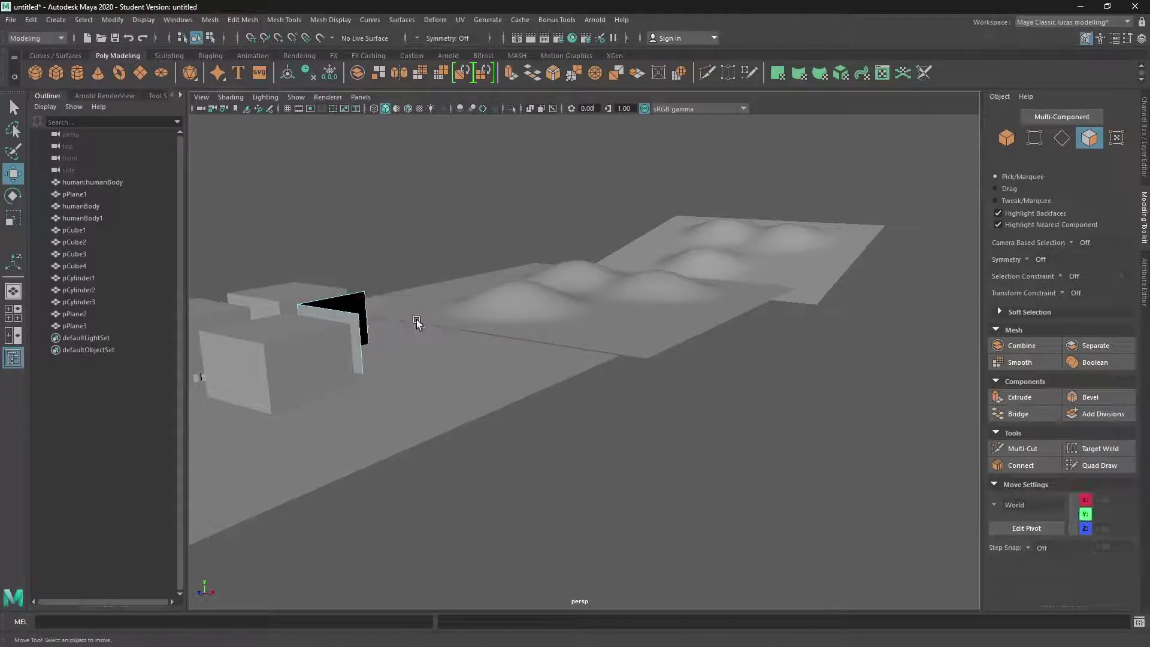
Step: Delete the roof, outer side and near end faces of the nearer building on the street's right side
left_click(313, 360)
right_click_drag(313, 359, 310, 340)
left_click(308, 342)
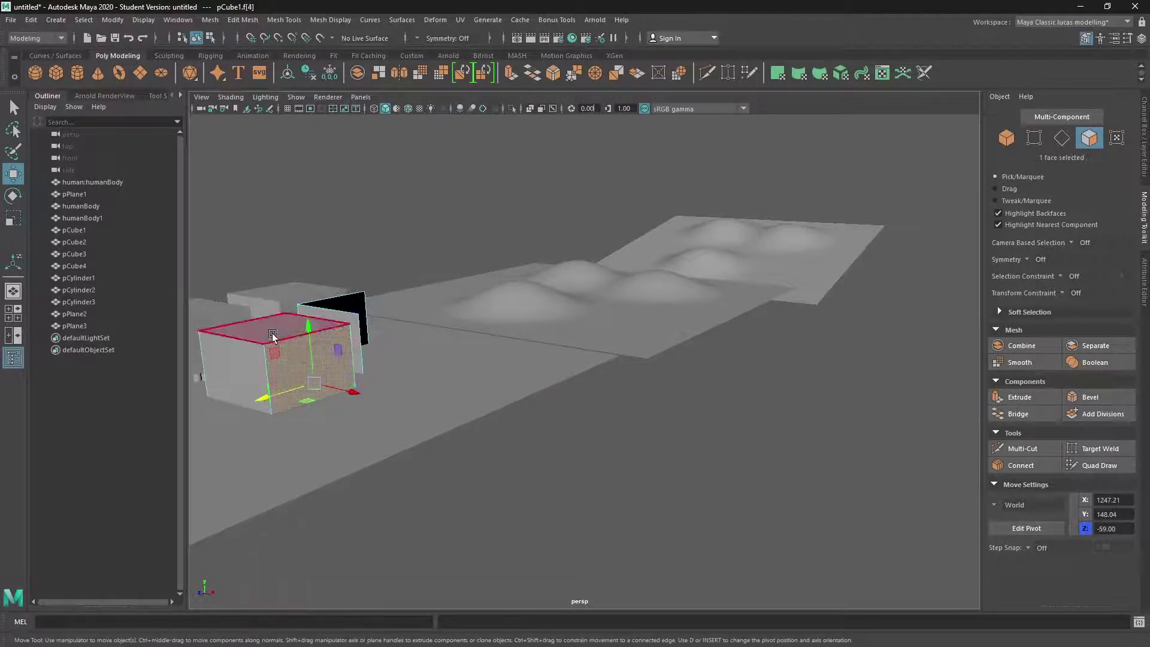
left_click(271, 334, "shift")
left_click(253, 368, "shift")
key("Delete")
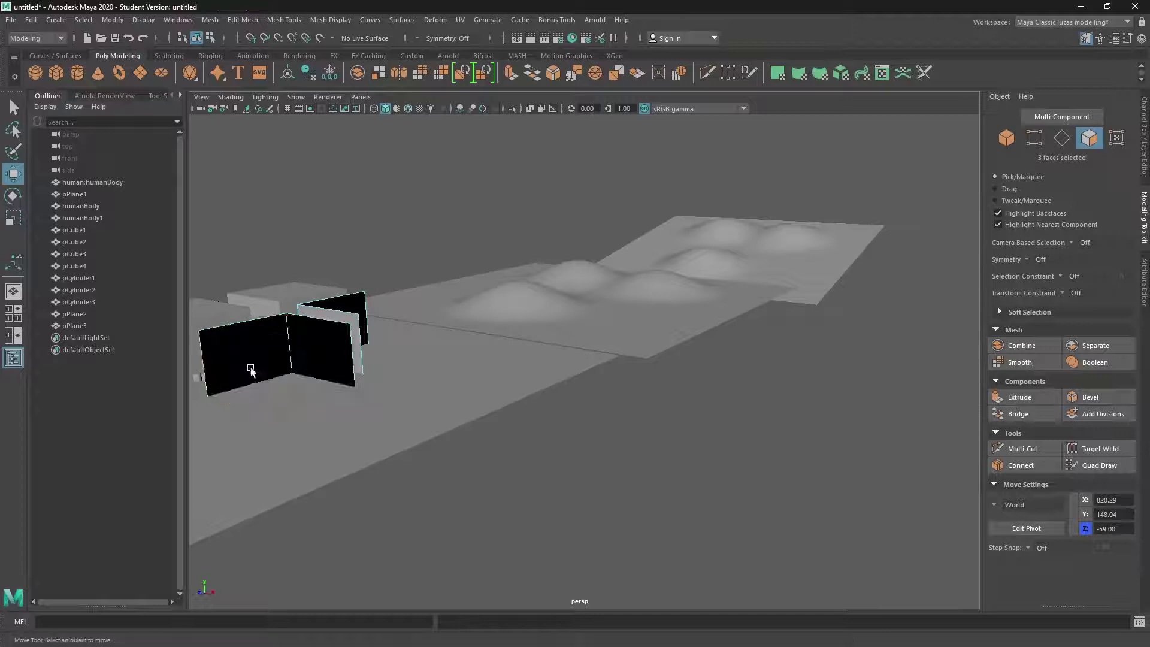
Step: Examine the opened buildings and distant hills from human eye level in the street and from above
scroll(390, 388, "down", 5)
left_click_drag(390, 387, 346, 401, "alt")
middle_click_drag(345, 401, 253, 438, "alt")
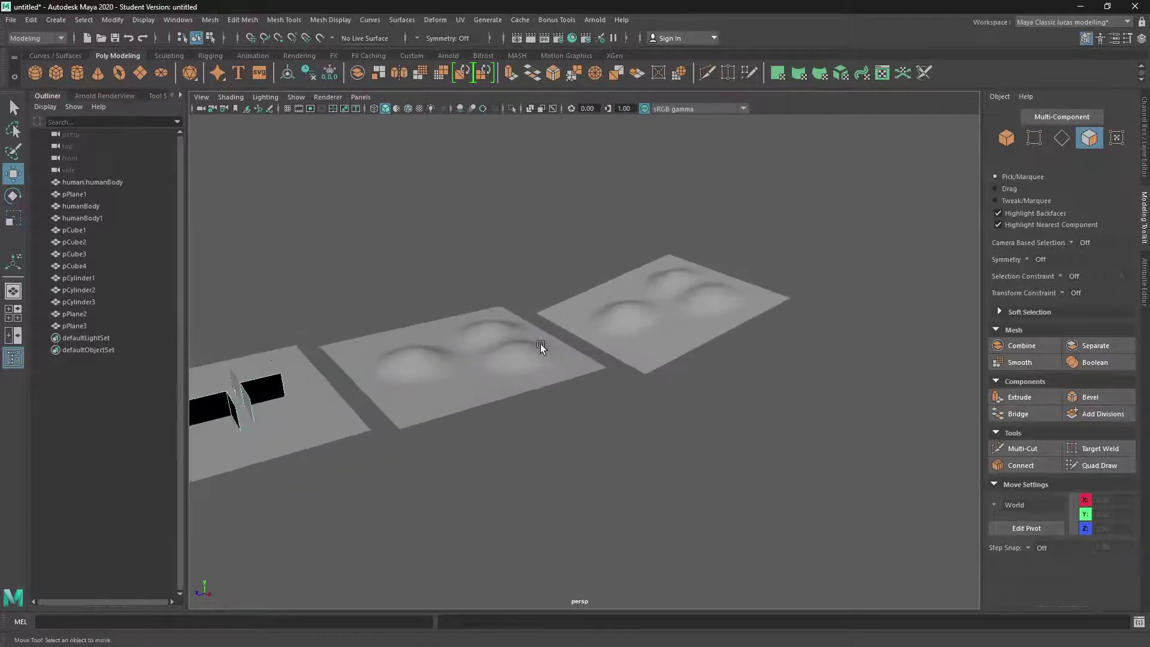
left_click(540, 344)
left_click(645, 318)
left_click_drag(539, 324, 643, 329, "alt")
scroll(557, 376, "up", 4)
middle_click_drag(643, 329, 702, 310, "alt")
scroll(557, 376, "up", 5)
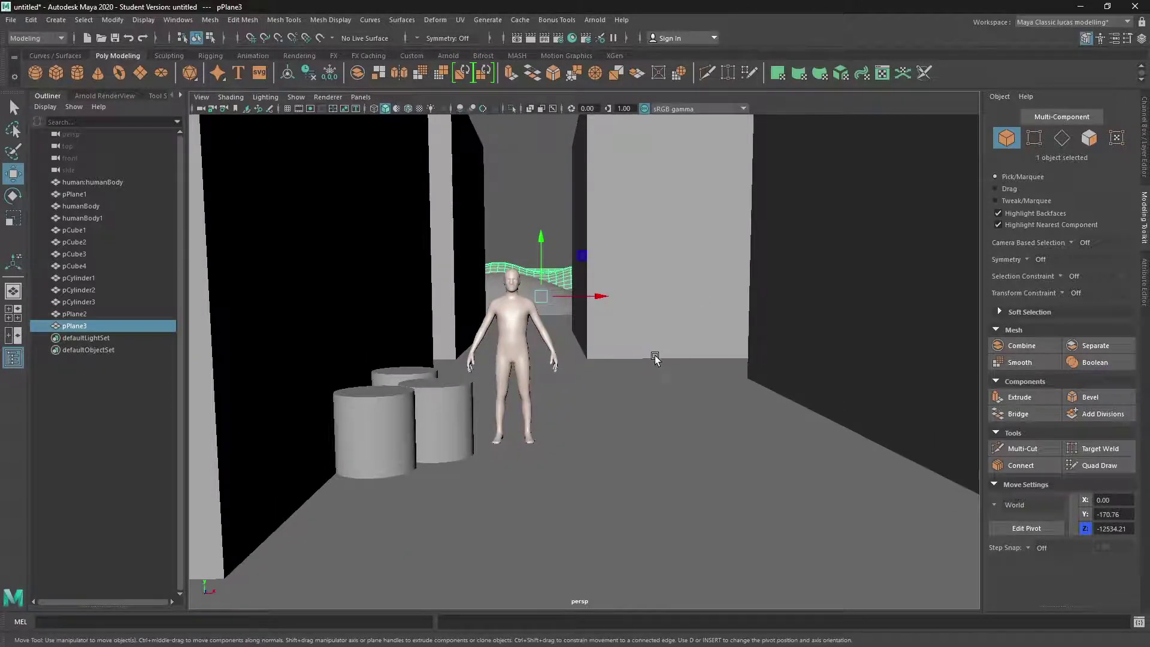
scroll(655, 356, "down", 5)
left_click_drag(605, 364, 566, 365, "alt")
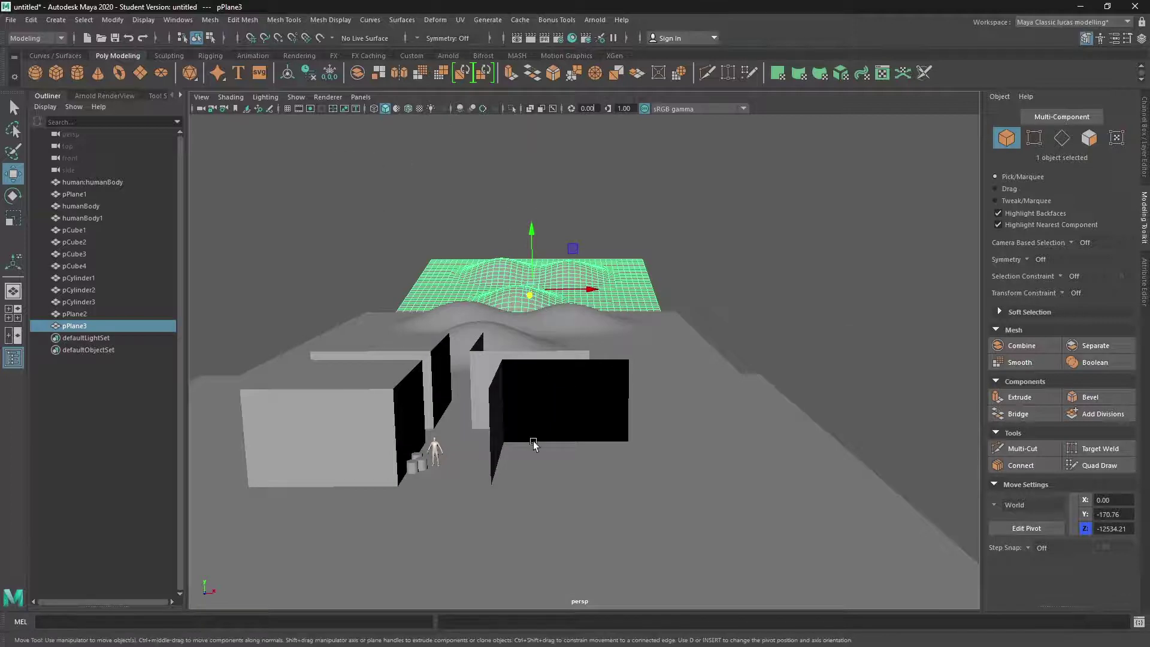
left_click_drag(533, 442, 558, 408)
scroll(574, 400, "down", 5)
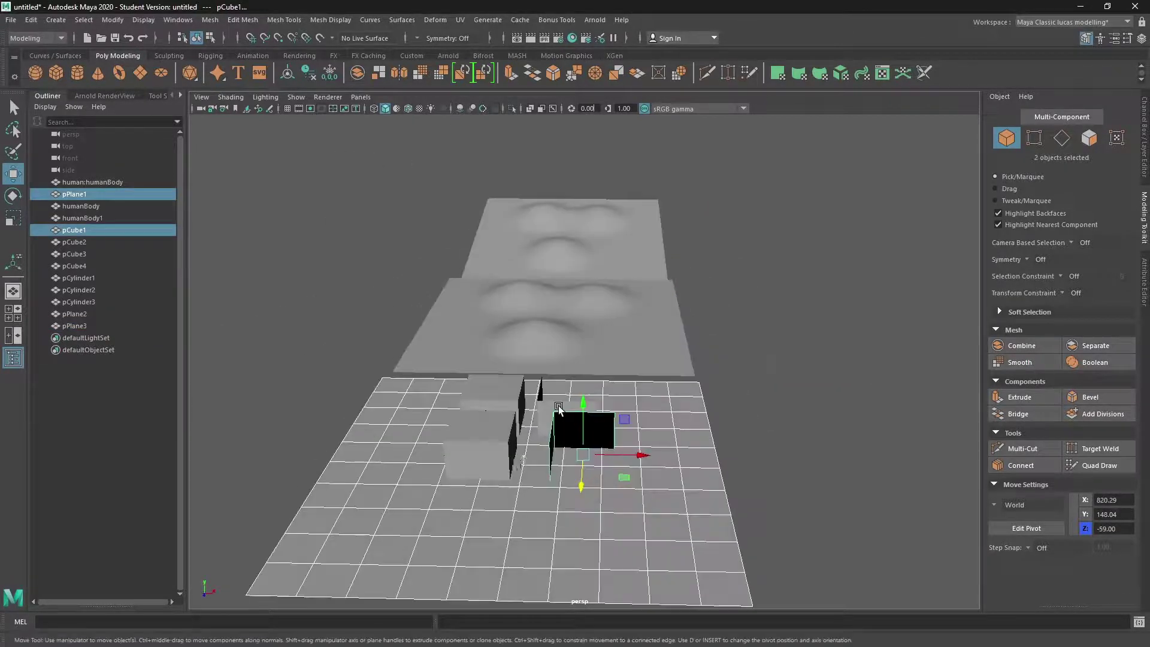
scroll(559, 408, "up", 2)
middle_click_drag(558, 407, 494, 460, "alt")
Step: Sculpt curved raised ridges beside the front hill of the nearer hilly plane with the Sculpt tool
left_click(574, 293)
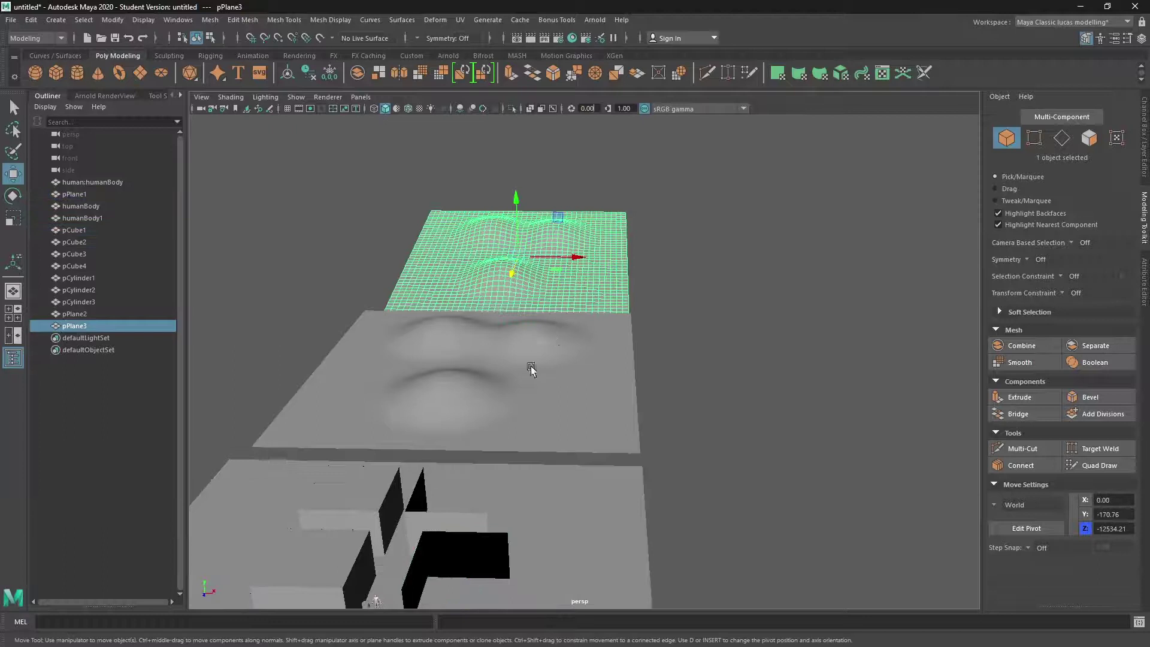
left_click(530, 365)
scroll(531, 364, "up", 6)
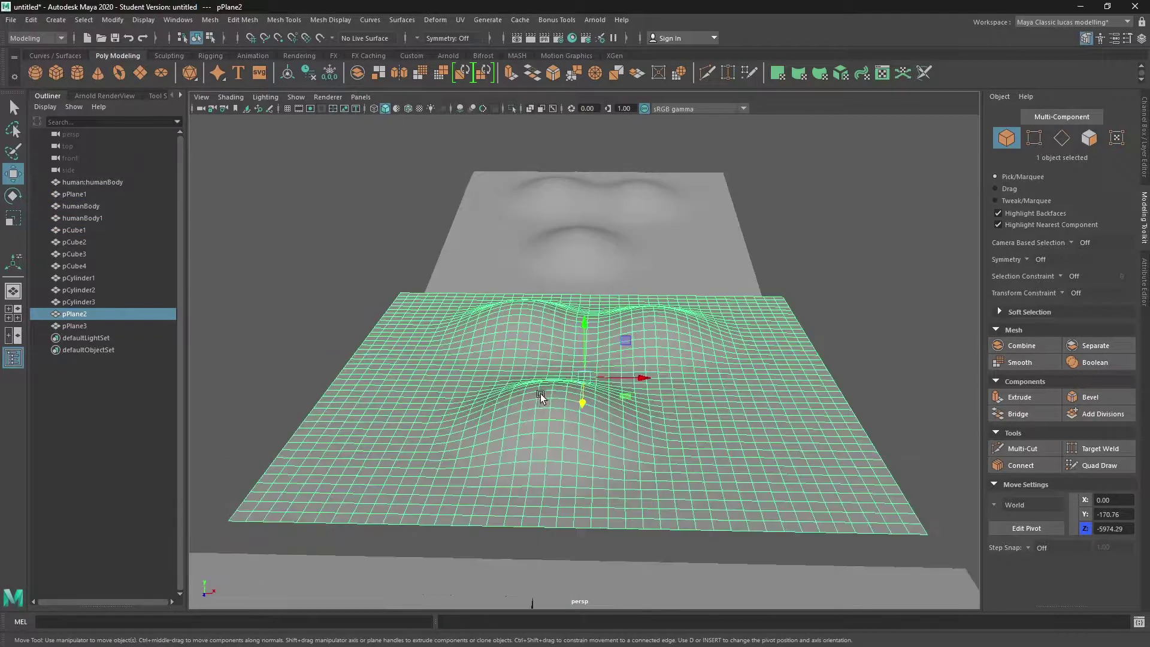
scroll(521, 342, "down", 2)
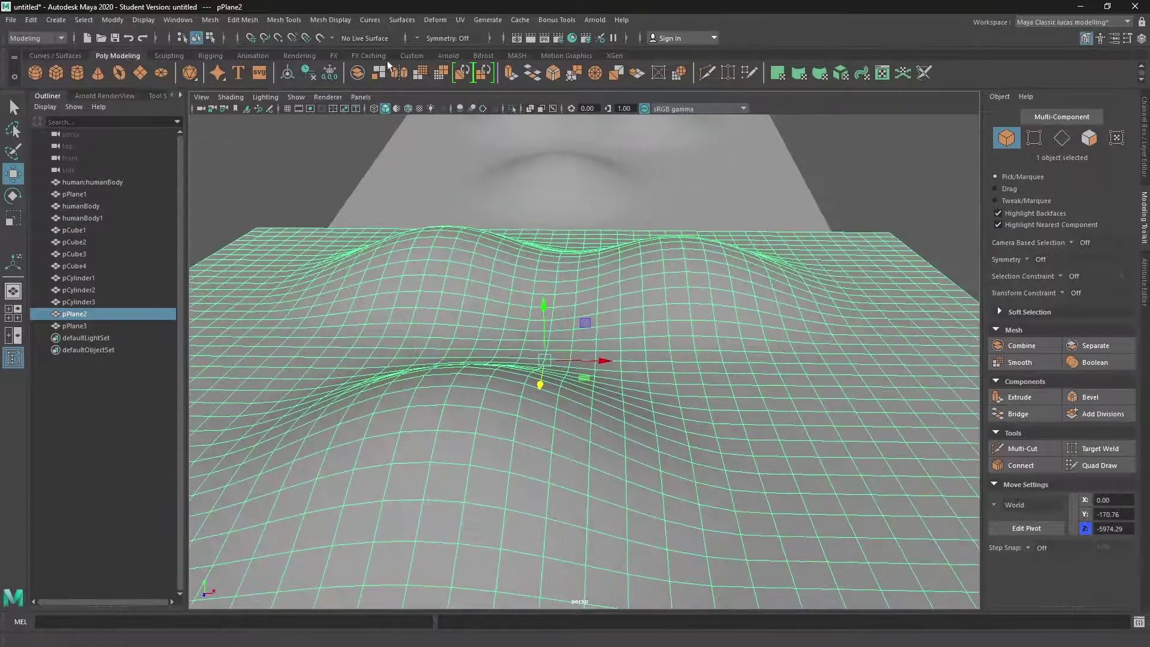
left_click(163, 56)
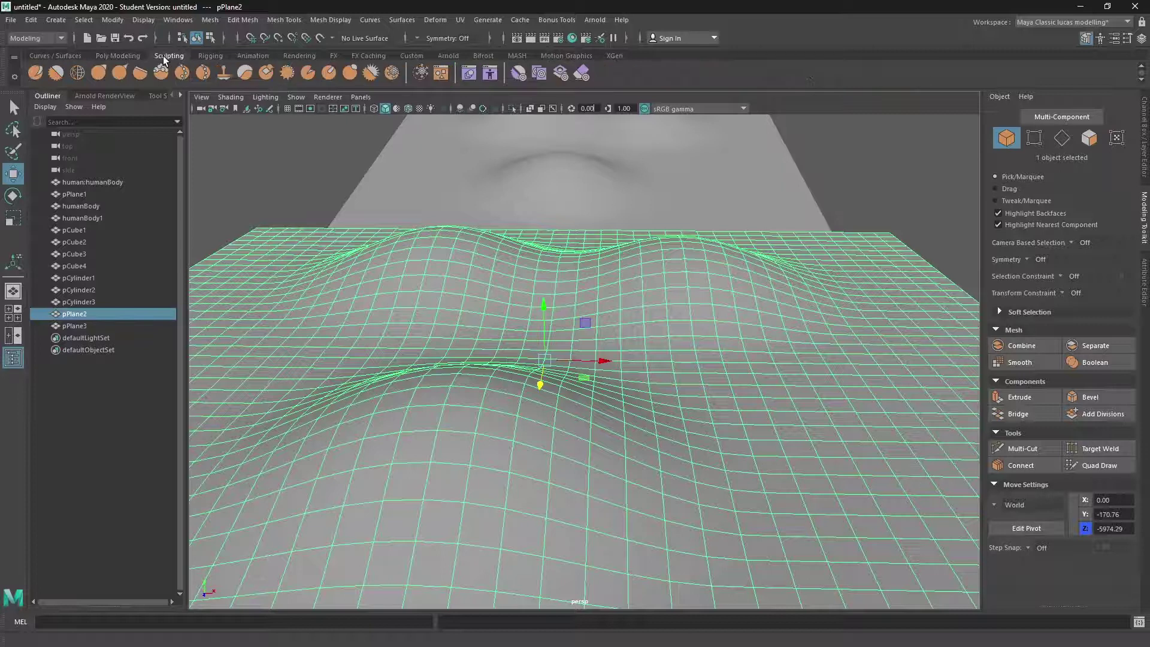
left_click(35, 68)
scroll(483, 337, "down", 4)
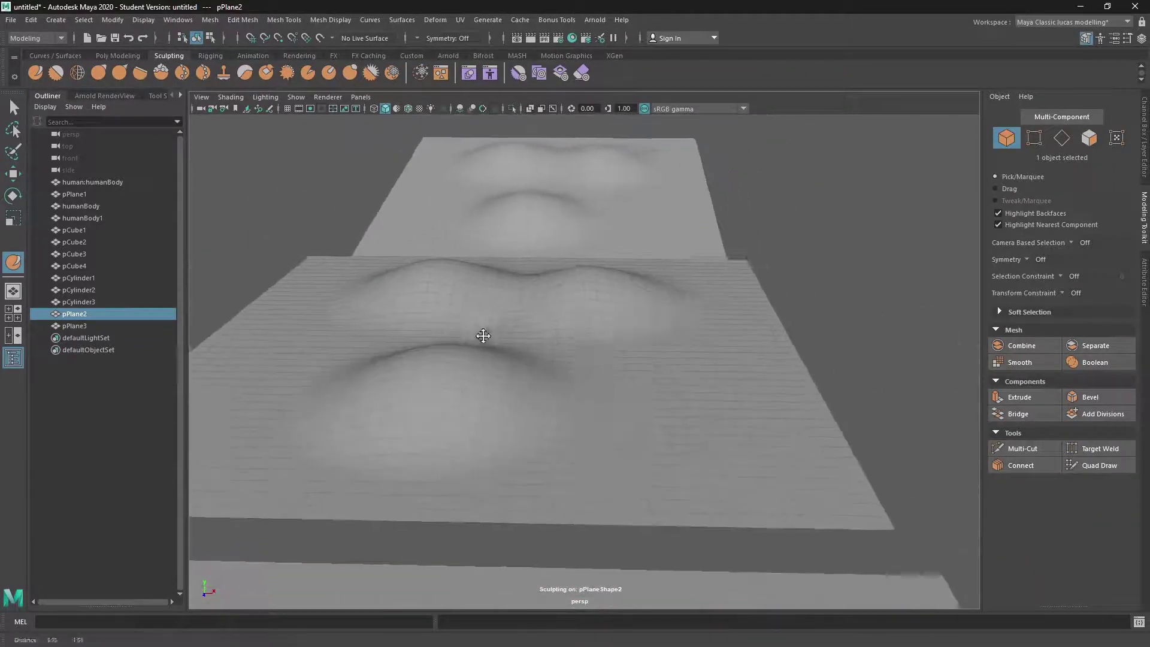
mouse_move(628, 378)
left_mouse_down()
mouse_move(739, 410)
mouse_move(655, 329)
mouse_move(491, 331)
left_mouse_up()
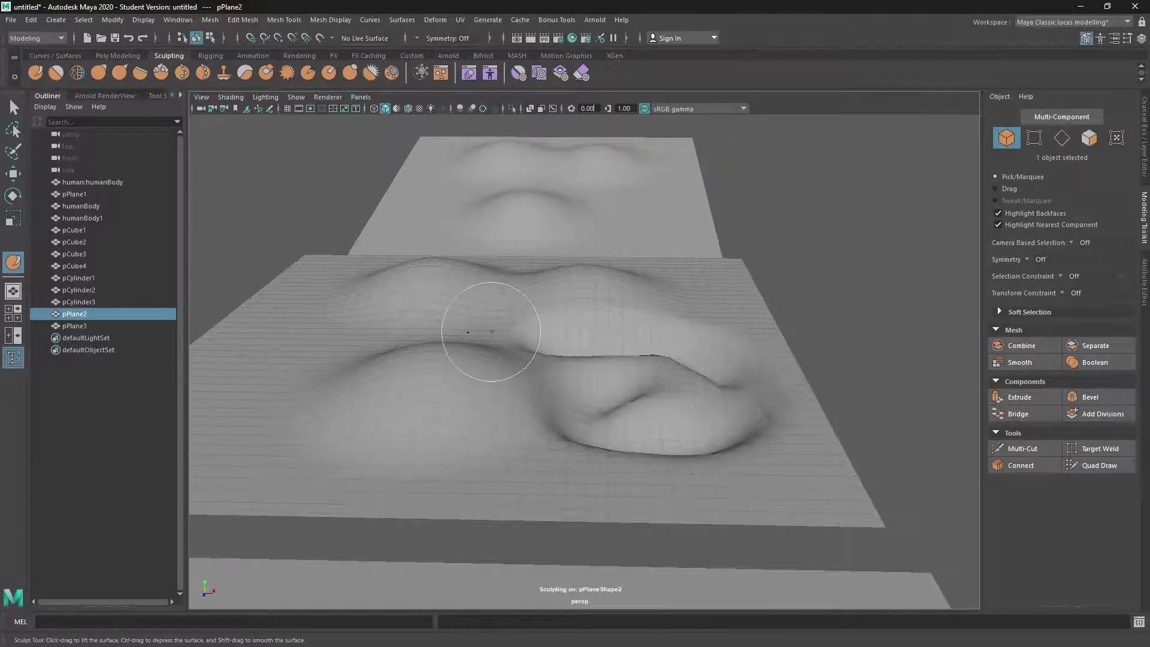
Step: Undo the curved ridges and sculpt lower ridges beside the front hill of the nearer plane with the Sculpt tool
key("ctrl+z")
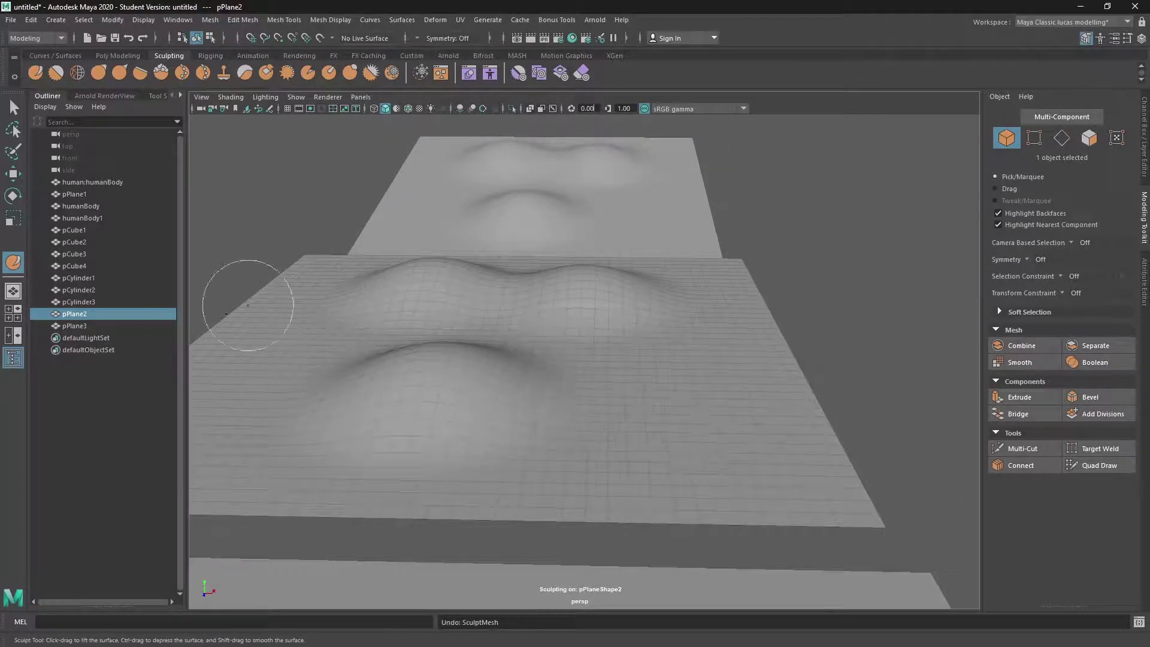
double_click(13, 262)
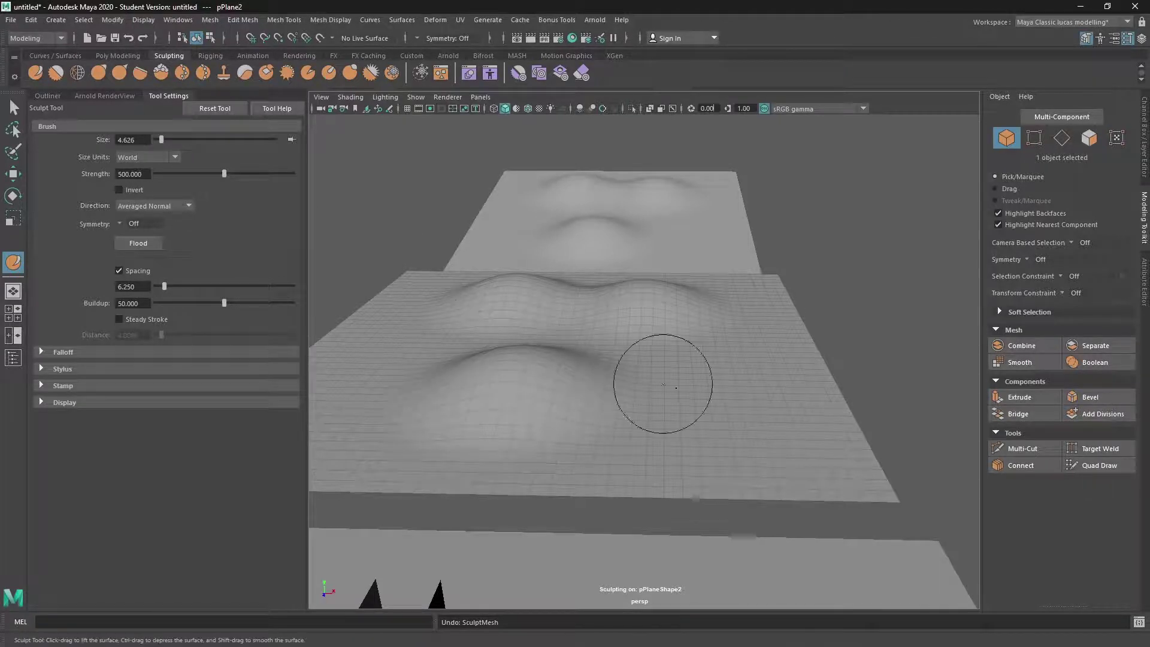
mouse_move(667, 385)
left_mouse_down()
mouse_move(707, 360)
mouse_move(634, 443)
mouse_move(524, 322)
left_mouse_up()
key("m")
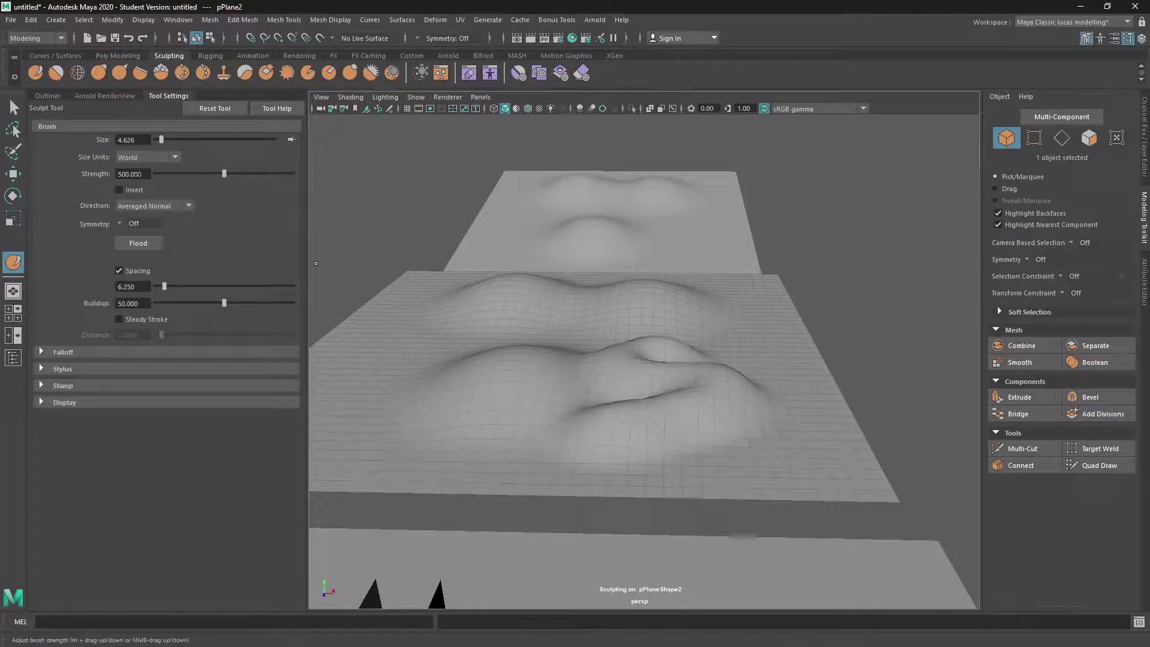
mouse_move(533, 354)
left_mouse_down("alt")
mouse_move(513, 360)
mouse_move(539, 354)
mouse_move(442, 316)
left_mouse_up("alt")
Step: Reset the Sculpt tool, set strength to 150 and brush size to 2.816, and raise uneven ridges across the nearer hilly plane
left_click(206, 108)
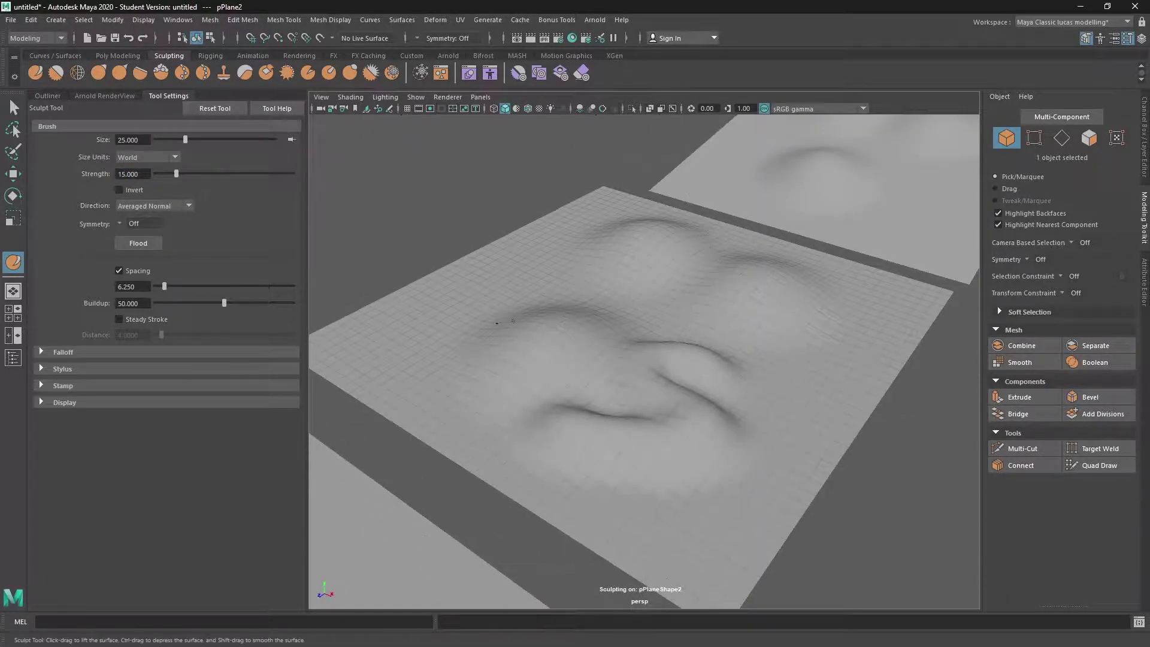
mouse_move(569, 329)
left_mouse_down("alt")
mouse_move(606, 377)
mouse_move(596, 385)
left_mouse_up("alt")
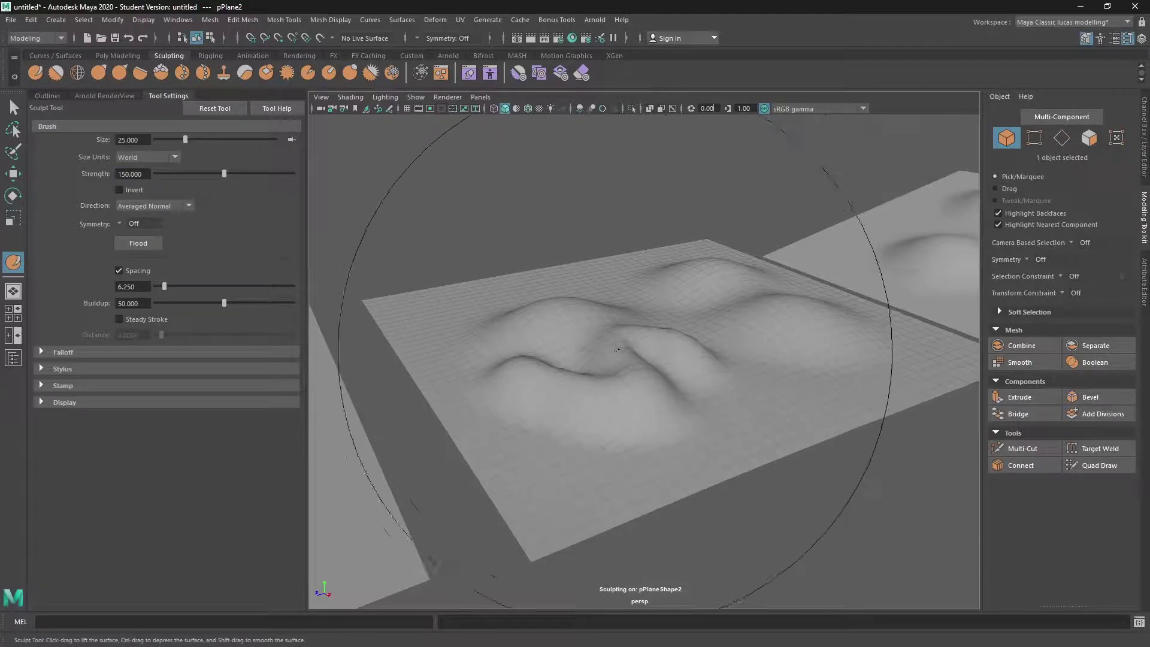
key("b")
left_click_drag(631, 346, 402, 349)
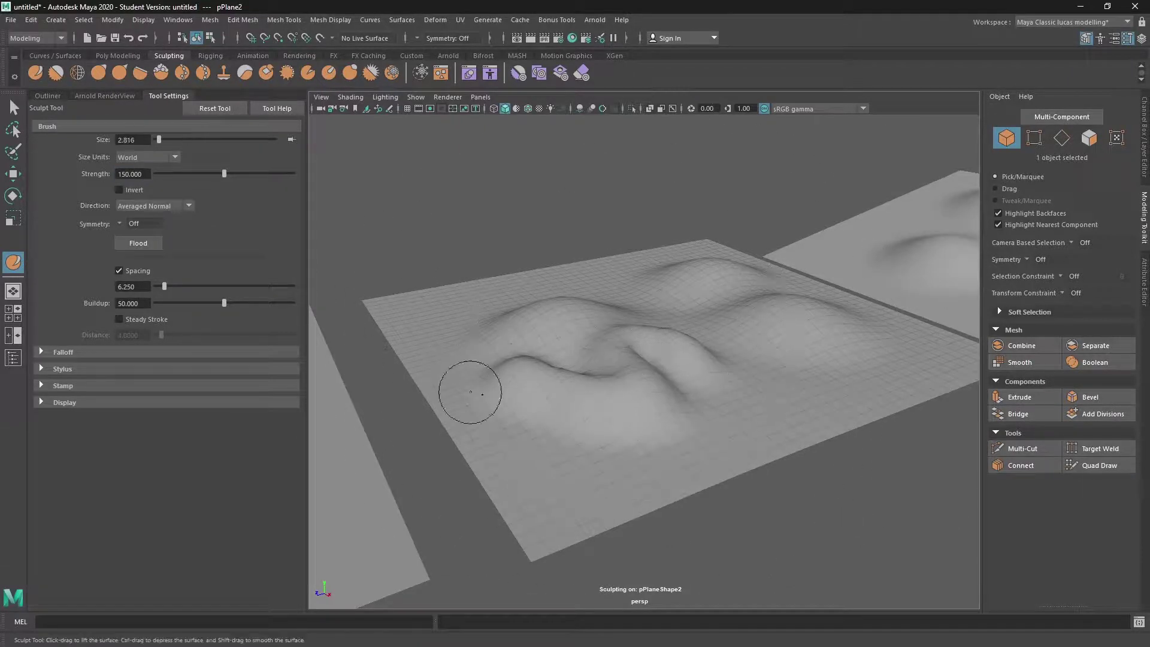
left_click_drag(462, 390, 590, 329, "alt")
mouse_move(658, 276)
left_mouse_down()
mouse_move(527, 269)
mouse_move(437, 306)
mouse_move(575, 479)
mouse_move(787, 383)
mouse_move(701, 267)
left_mouse_up()
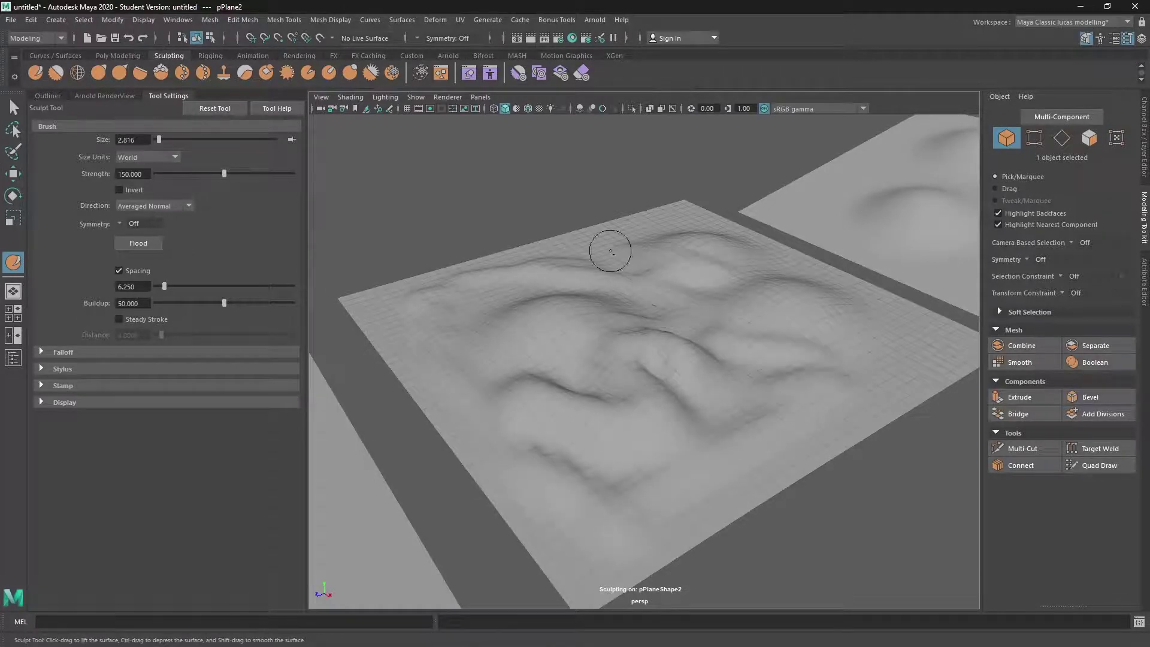
mouse_move(623, 354)
left_mouse_down("alt")
mouse_move(744, 318)
mouse_move(740, 273)
left_mouse_up("alt")
middle_click_drag(700, 344, 742, 413, "alt")
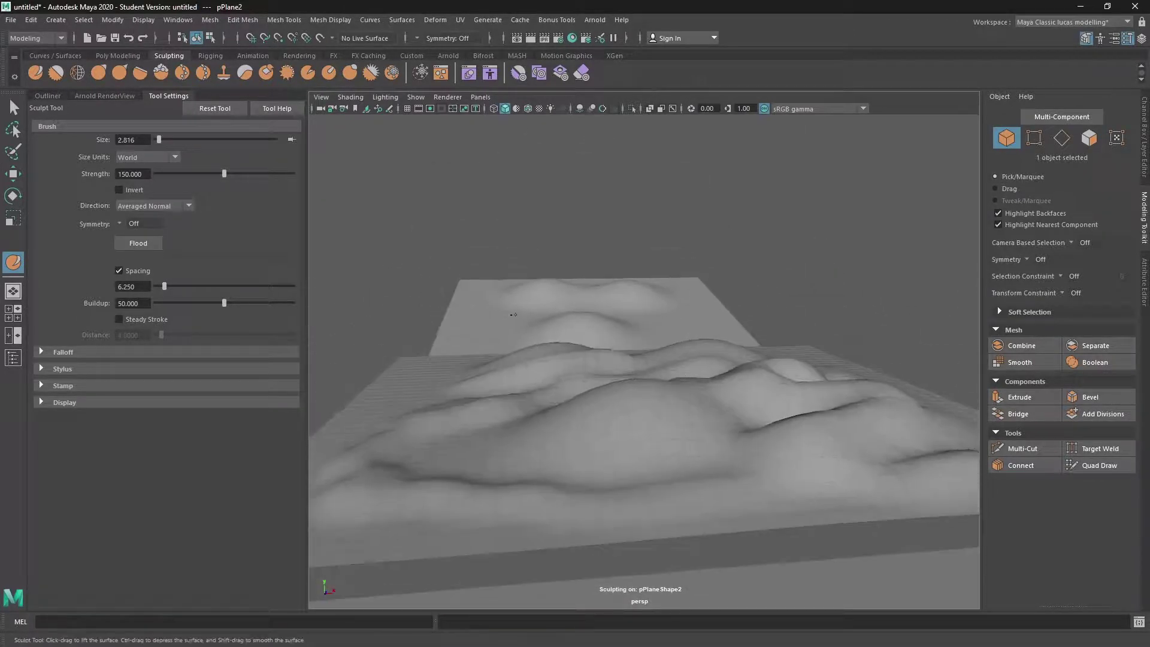
Step: Soften the sculpted slopes at the front of the nearer terrain with the Smooth tool
left_click_drag(561, 361, 578, 375, "alt")
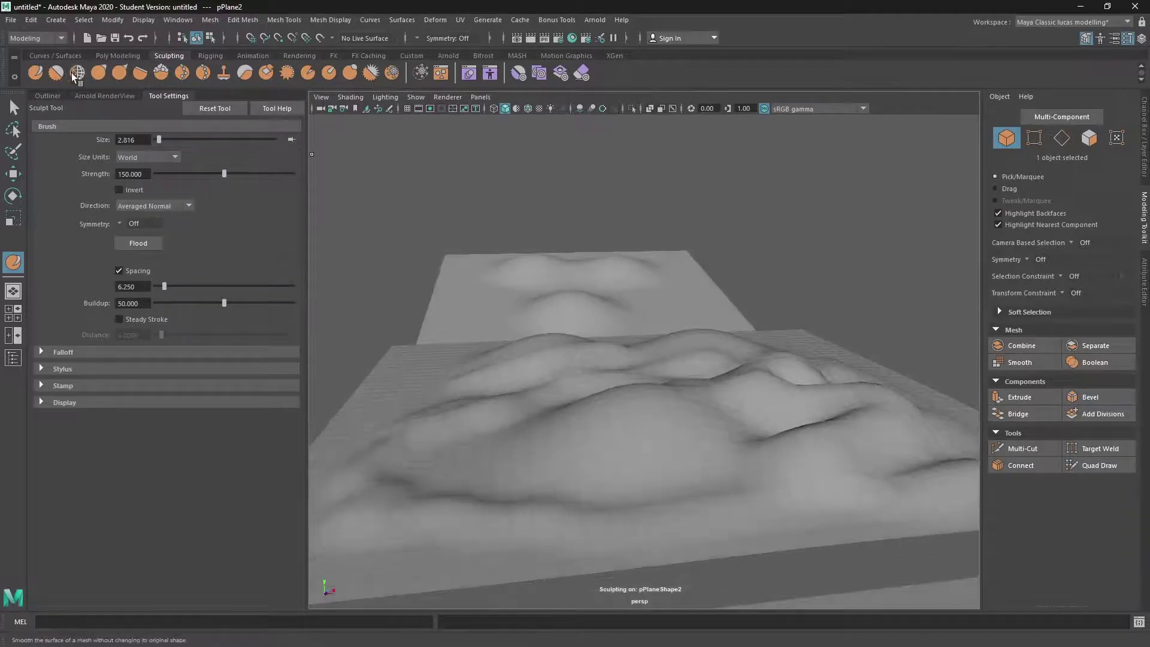
left_click(56, 71)
mouse_move(492, 408)
left_mouse_down()
mouse_move(545, 518)
mouse_move(839, 431)
mouse_move(554, 356)
left_mouse_up()
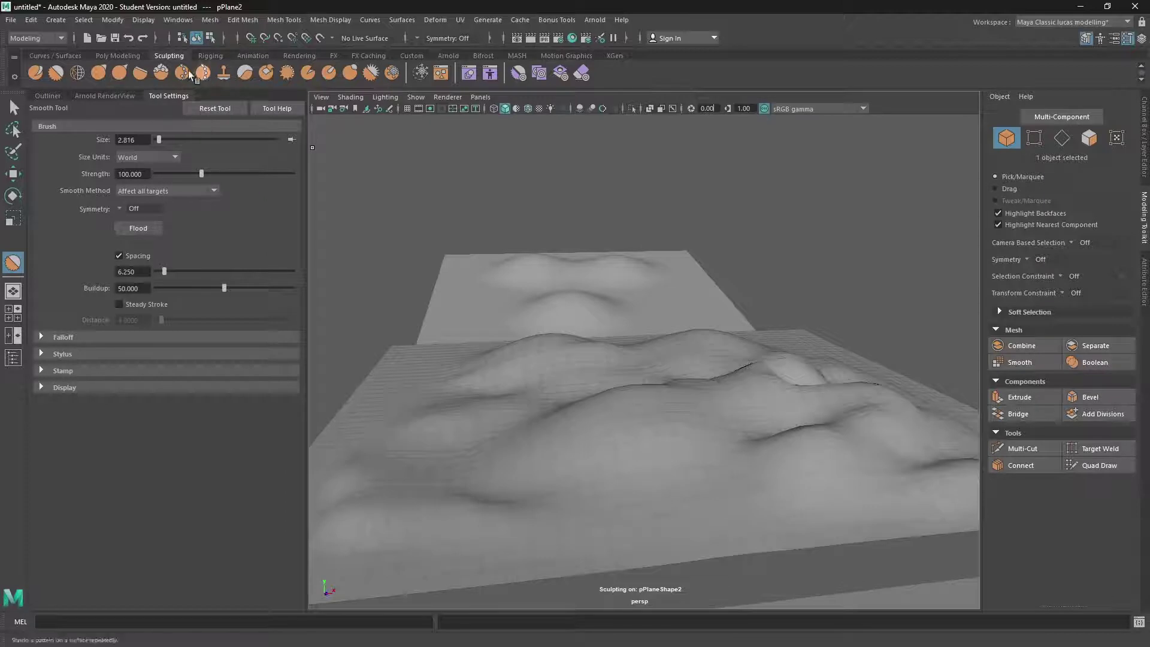
Step: Stamp bumps into the nearer terrain's front slope with the Imprint tool, including inverted imprints beside them
left_click(221, 73)
left_click_drag(514, 489, 497, 473)
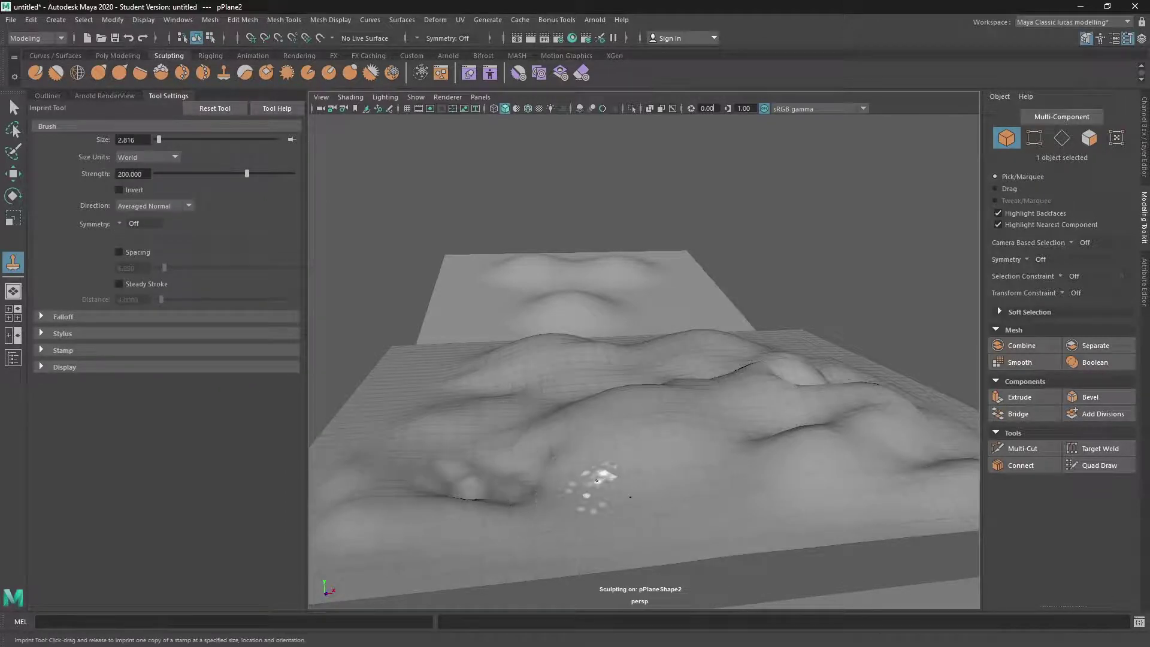
left_click_drag(597, 480, 599, 481)
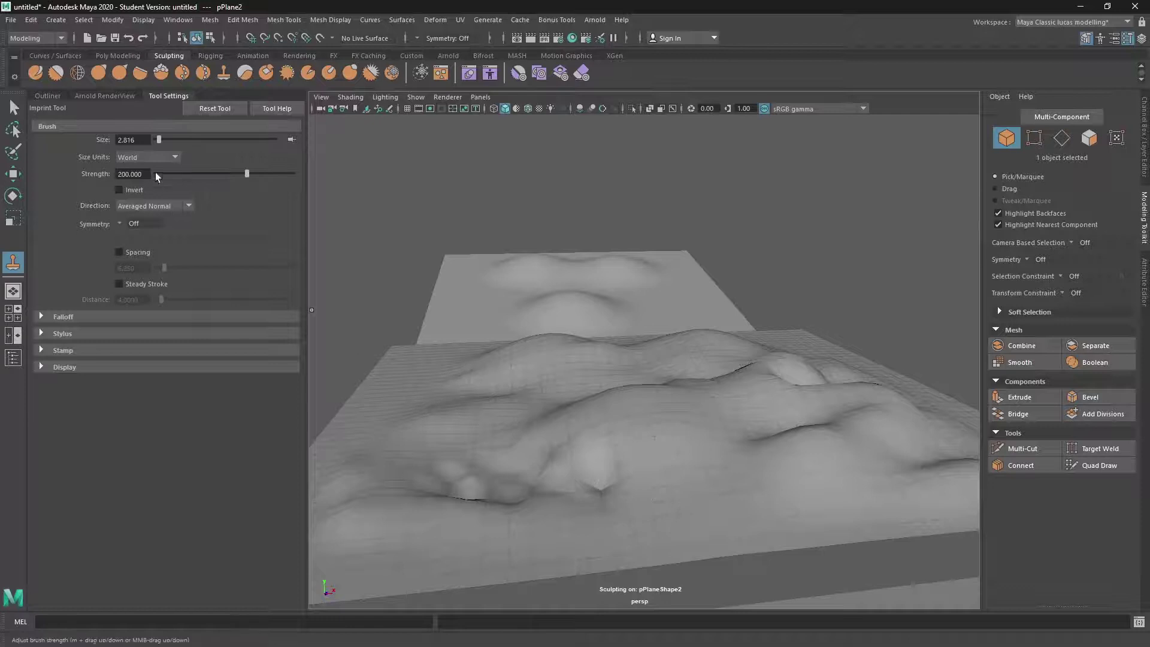
left_click(119, 189)
mouse_move(675, 463)
left_mouse_down()
mouse_move(677, 473)
mouse_move(741, 426)
mouse_move(706, 436)
mouse_move(544, 433)
mouse_move(544, 466)
mouse_move(713, 491)
left_mouse_up()
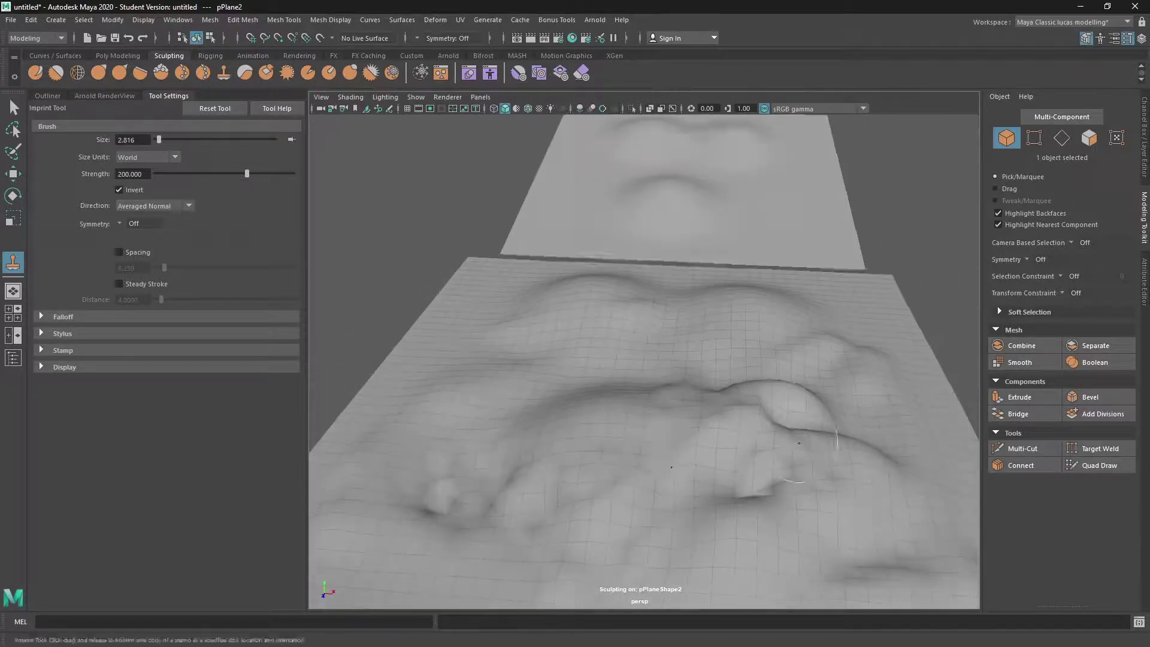
middle_click_drag(694, 491, 530, 397, "alt")
mouse_move(531, 398)
left_mouse_down("alt")
mouse_move(598, 401)
mouse_move(335, 279)
left_mouse_up("alt")
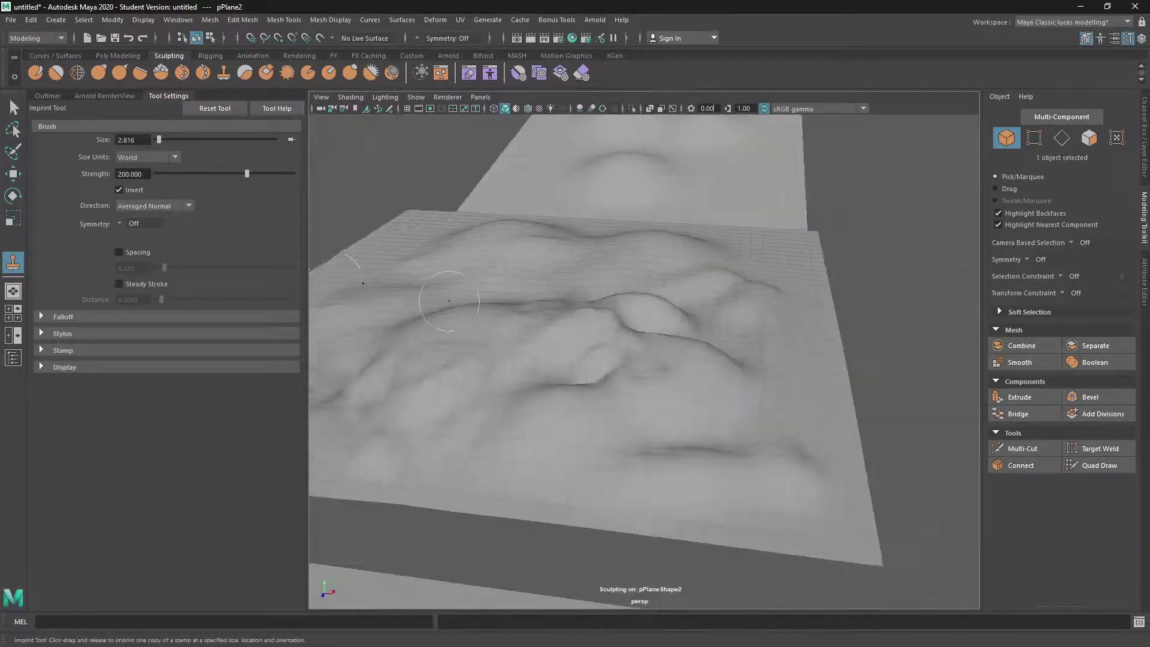
Step: Flatten rough imprinted areas of the nearer terrain with the Flatten tool and even out its front slope with the Smooth tool
left_click(140, 73)
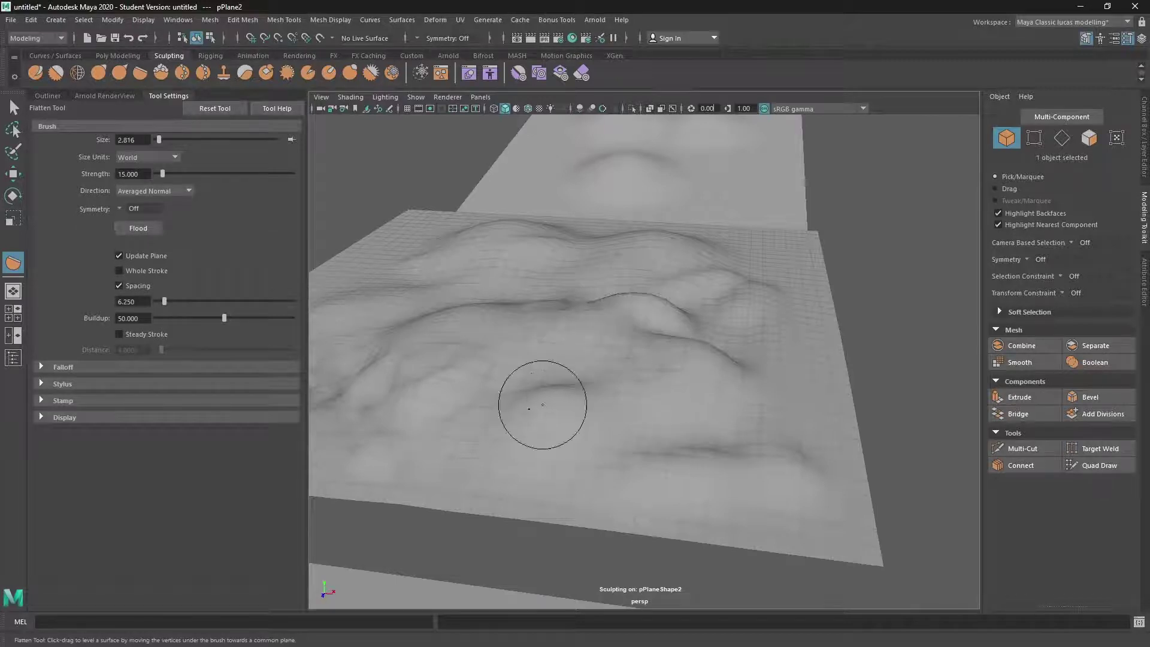
middle_click_drag(542, 404, 635, 389, "alt")
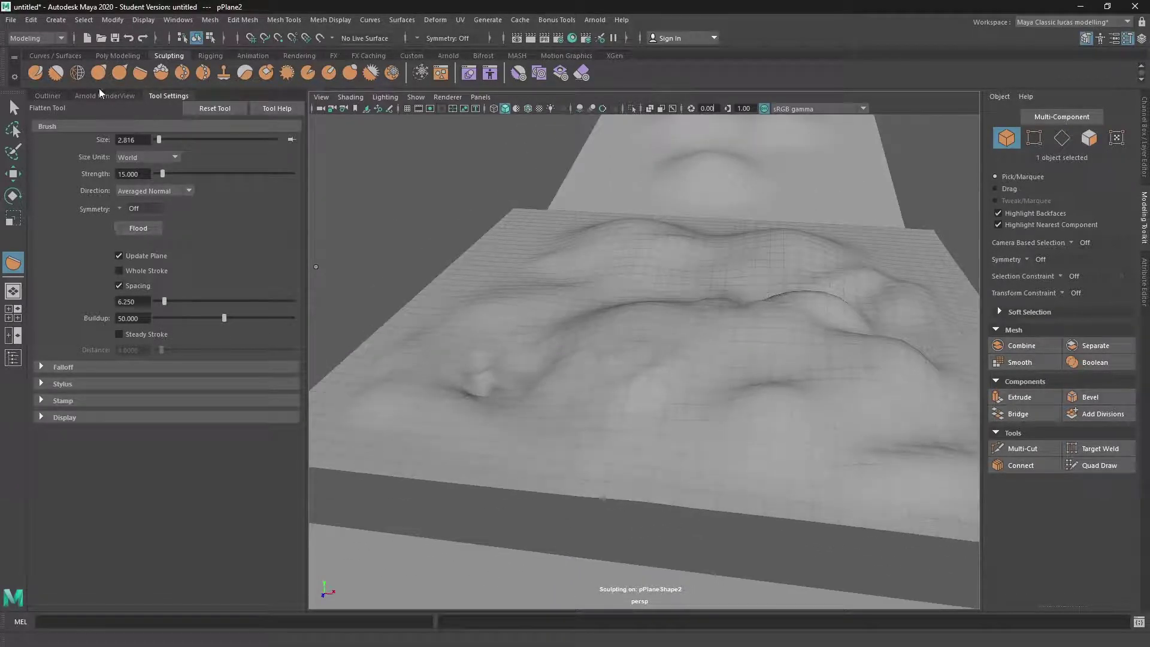
left_click(56, 77)
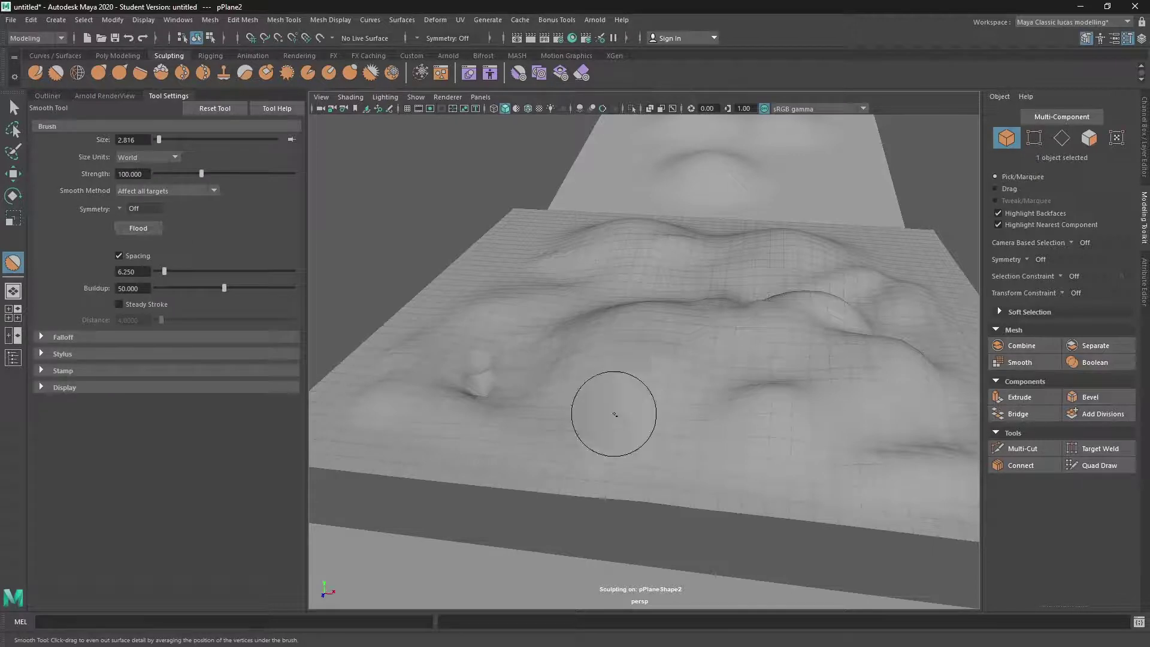
Step: Examine the sculpted hills through the street between the buildings and collapse the tool settings
right_click_drag(616, 413, 606, 364, "alt")
left_click_drag(606, 365, 569, 378, "alt")
right_click_drag(570, 378, 593, 400, "alt")
left_click_drag(593, 400, 610, 441, "alt")
scroll(617, 434, "down", 6)
scroll(616, 433, "up", 4)
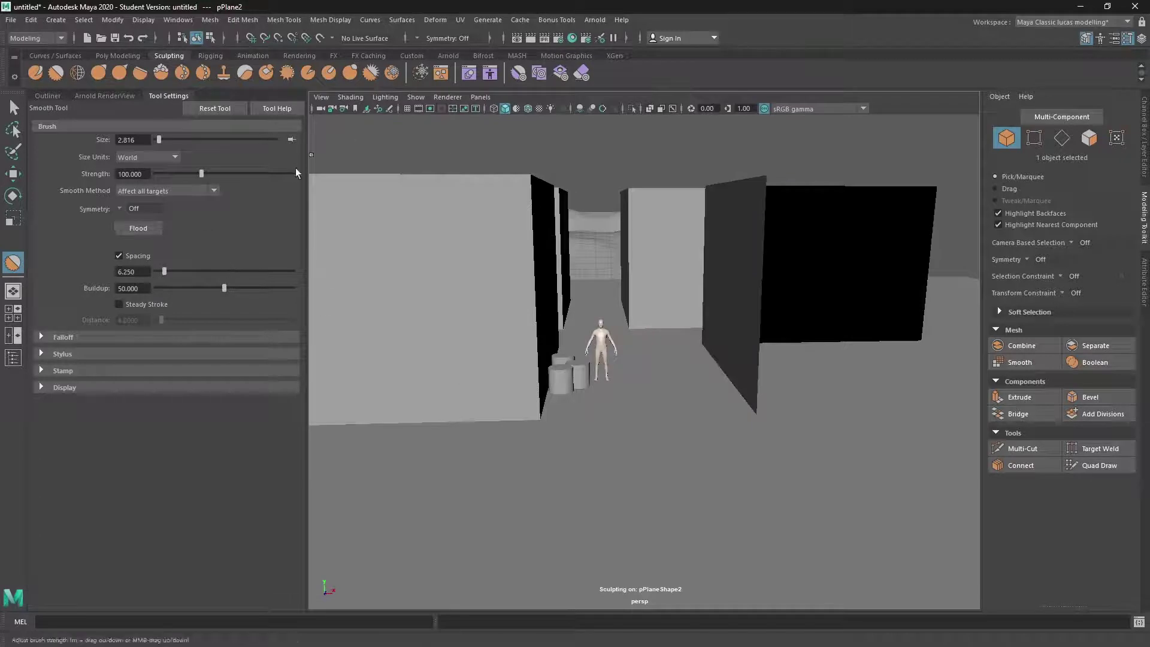
left_click(165, 96)
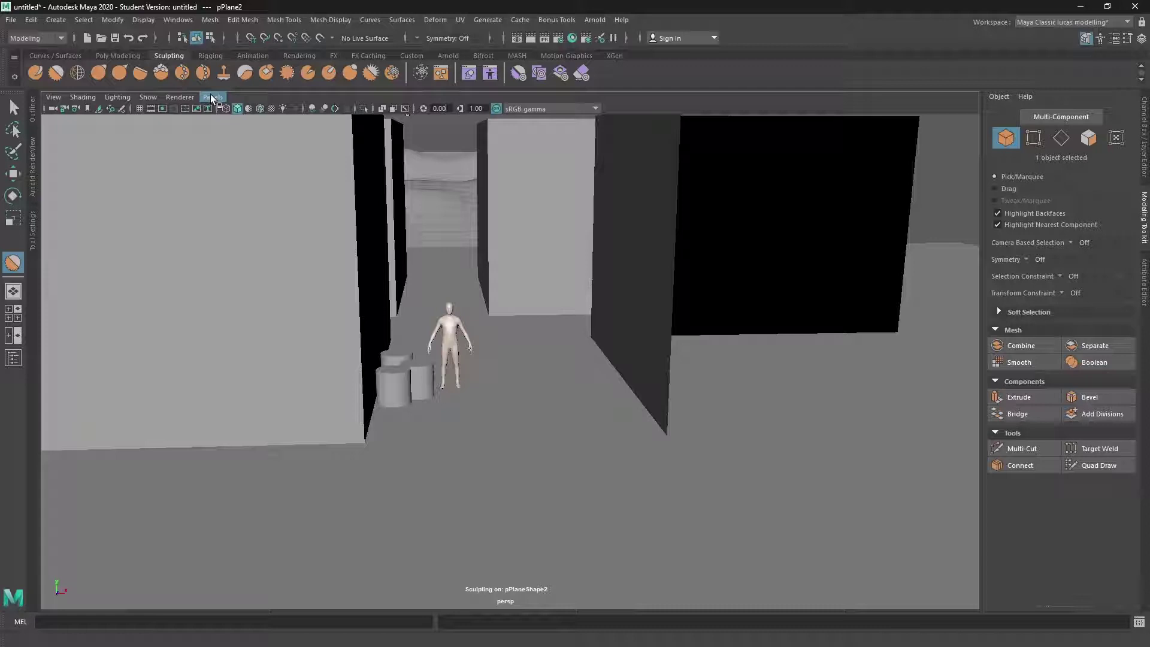
Step: Create a new camera and look through it in the viewport
left_click(60, 21)
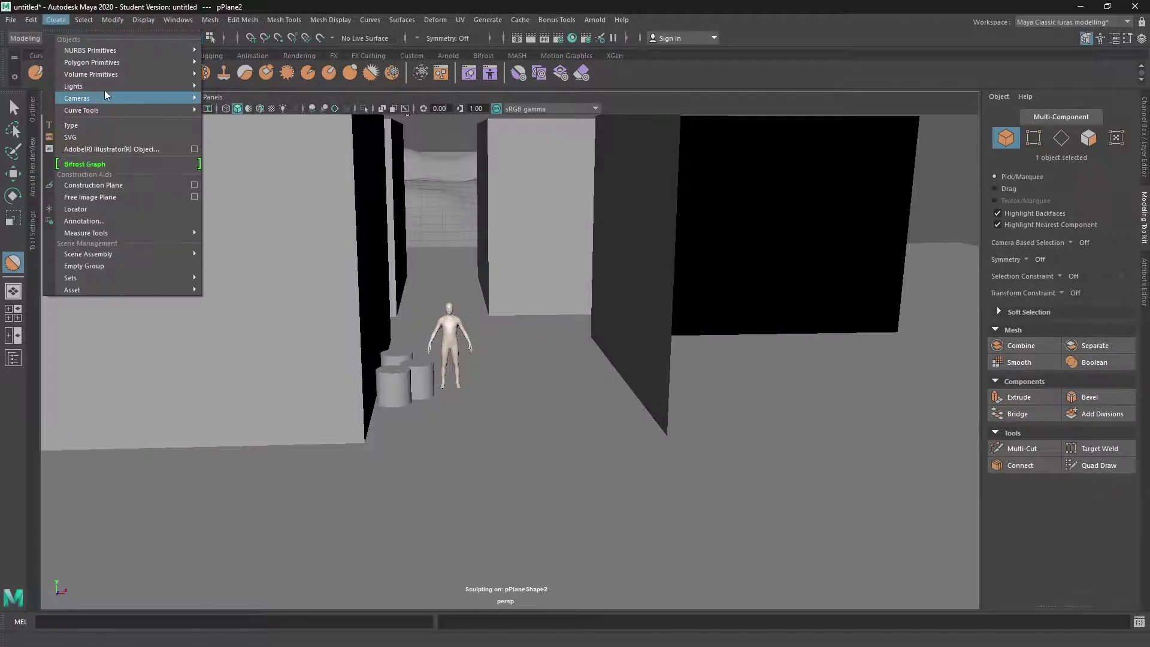
mouse_move(102, 97)
left_click(226, 99)
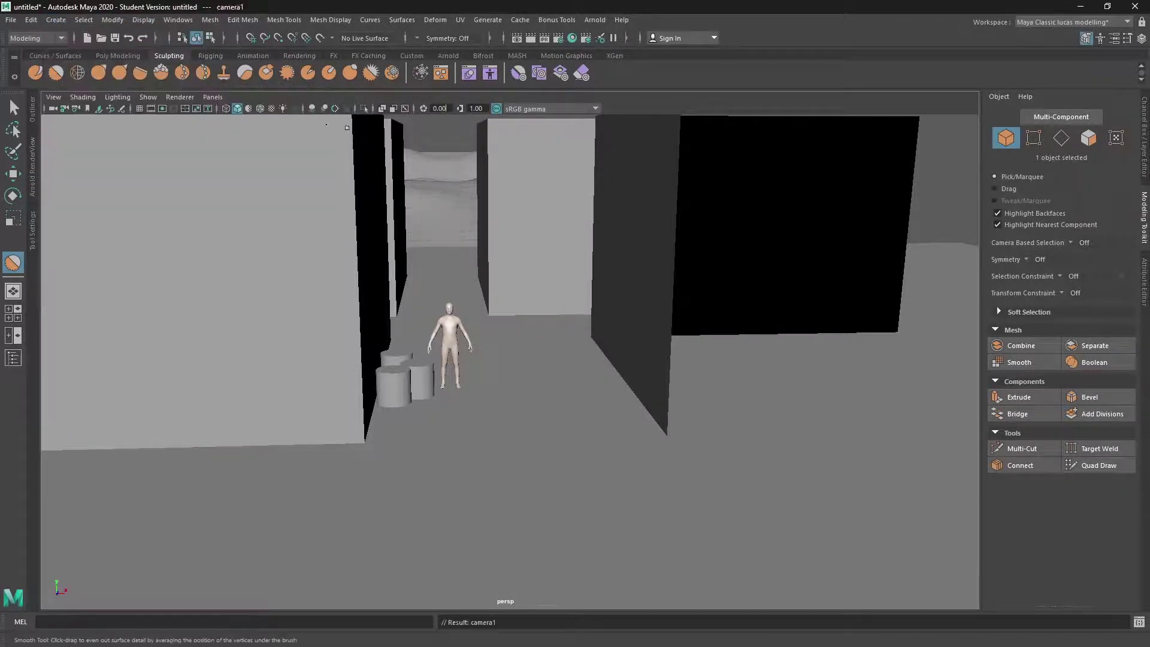
left_click(213, 97)
mouse_move(242, 111)
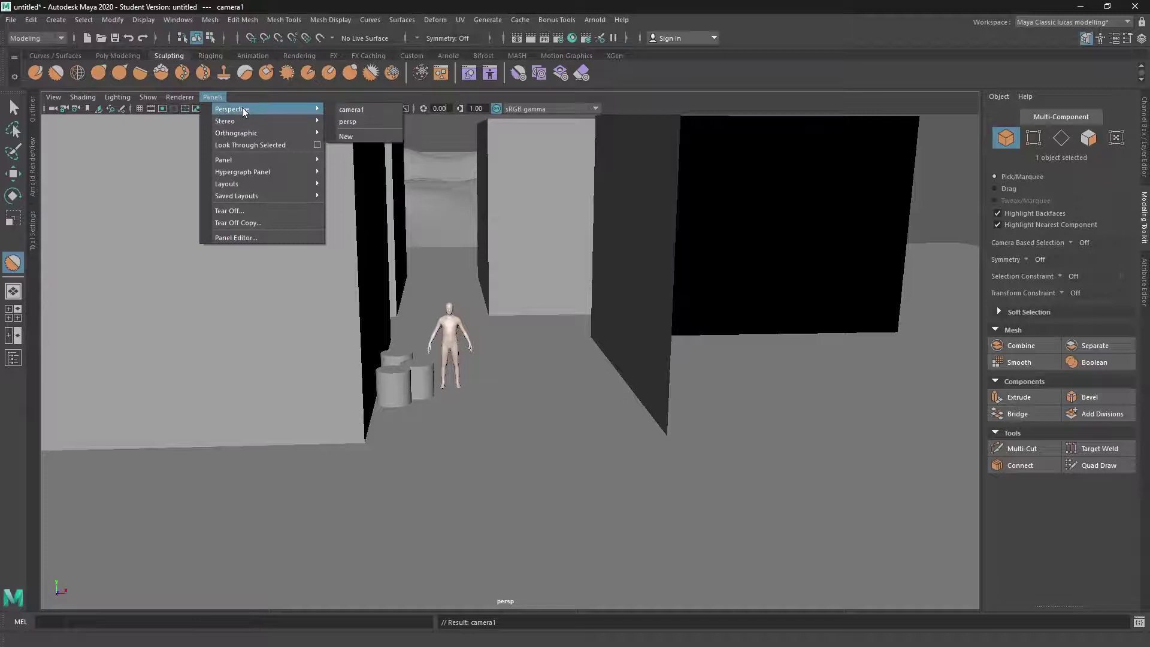
left_click(375, 110)
Step: Frame the human figure, the barrels and the distant hills between the buildings through the new camera
scroll(479, 280, "down", 3)
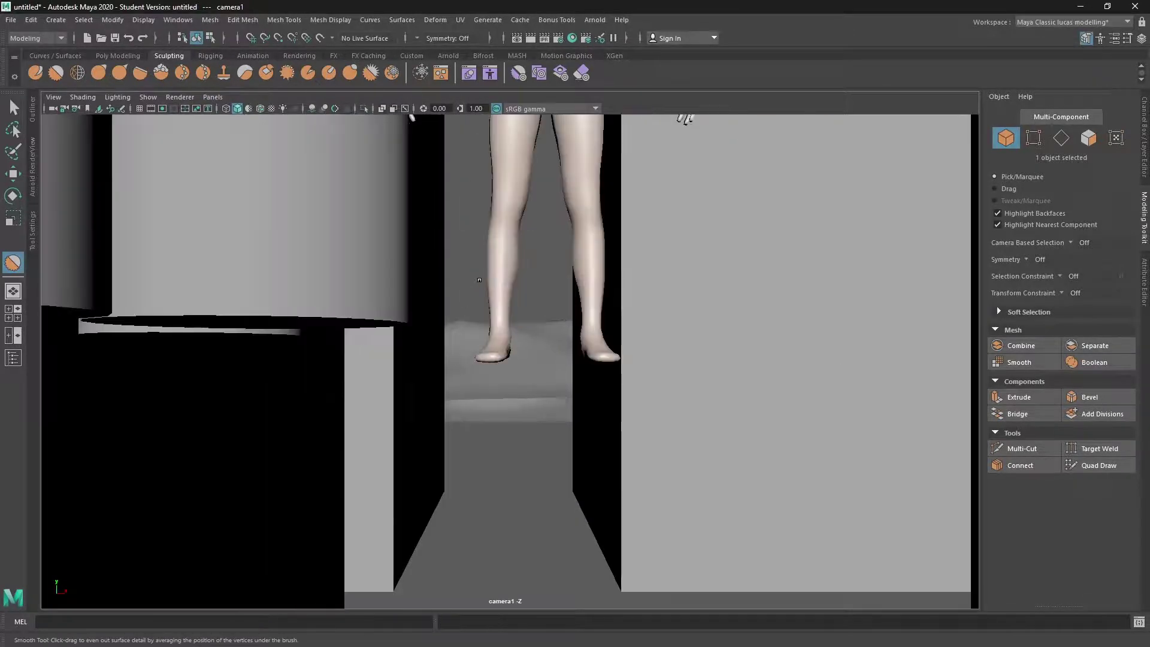
mouse_move(475, 298)
middle_mouse_down("alt")
mouse_move(475, 270)
mouse_move(470, 311)
middle_mouse_up("alt")
scroll(473, 240, "down", 2)
scroll(476, 212, "down", 2)
middle_click_drag(476, 212, 455, 376, "alt")
left_click_drag(502, 338, 454, 364, "alt")
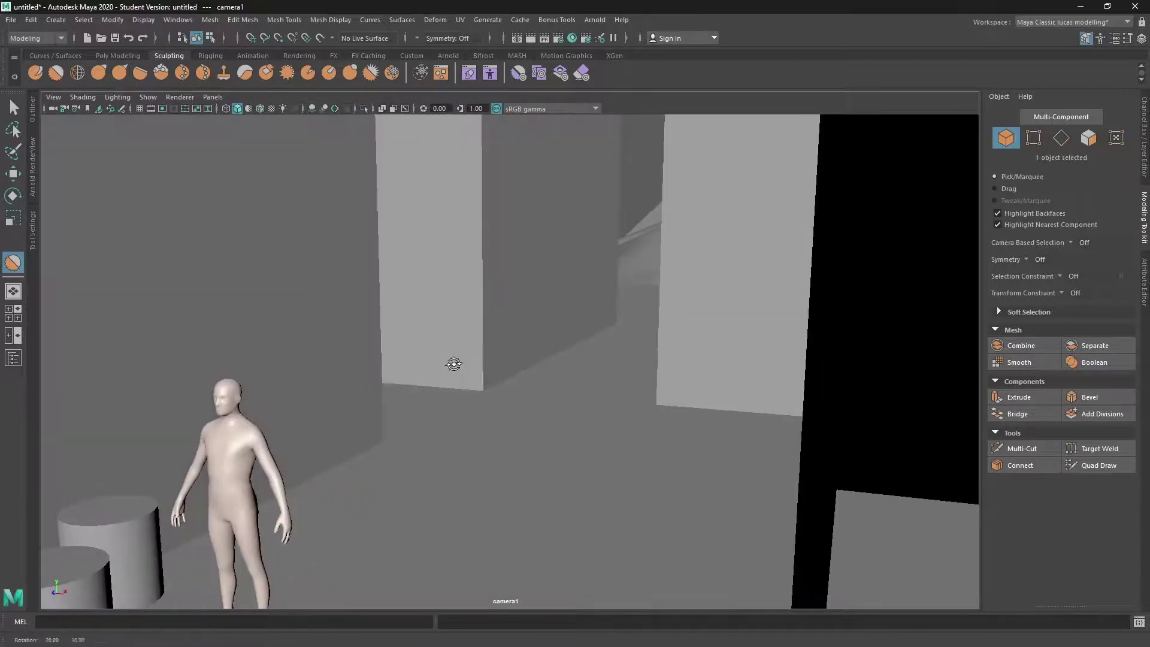
middle_click_drag(454, 364, 551, 313, "alt")
left_click_drag(530, 322, 552, 296, "alt")
middle_click_drag(551, 296, 555, 351, "alt")
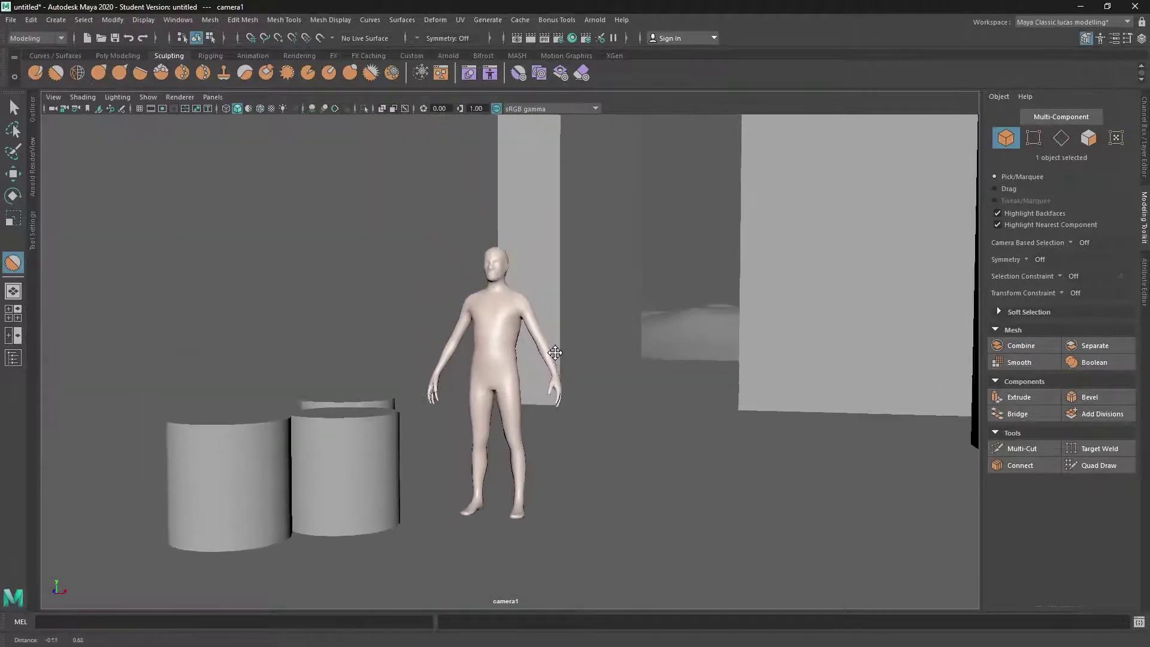
mouse_move(555, 352)
right_mouse_down("alt")
mouse_move(590, 362)
mouse_move(565, 353)
right_mouse_up("alt")
middle_click_drag(565, 353, 571, 349, "alt")
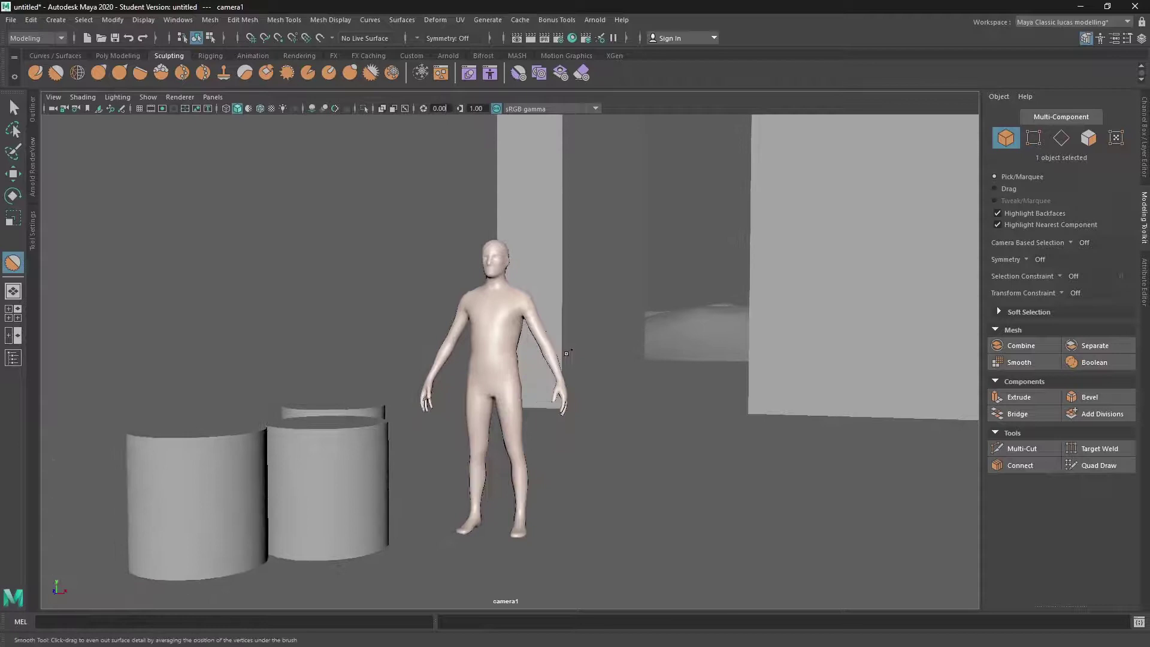
Step: Turn on wireframe on shaded and switch the viewport back to the default perspective camera
left_click(260, 109)
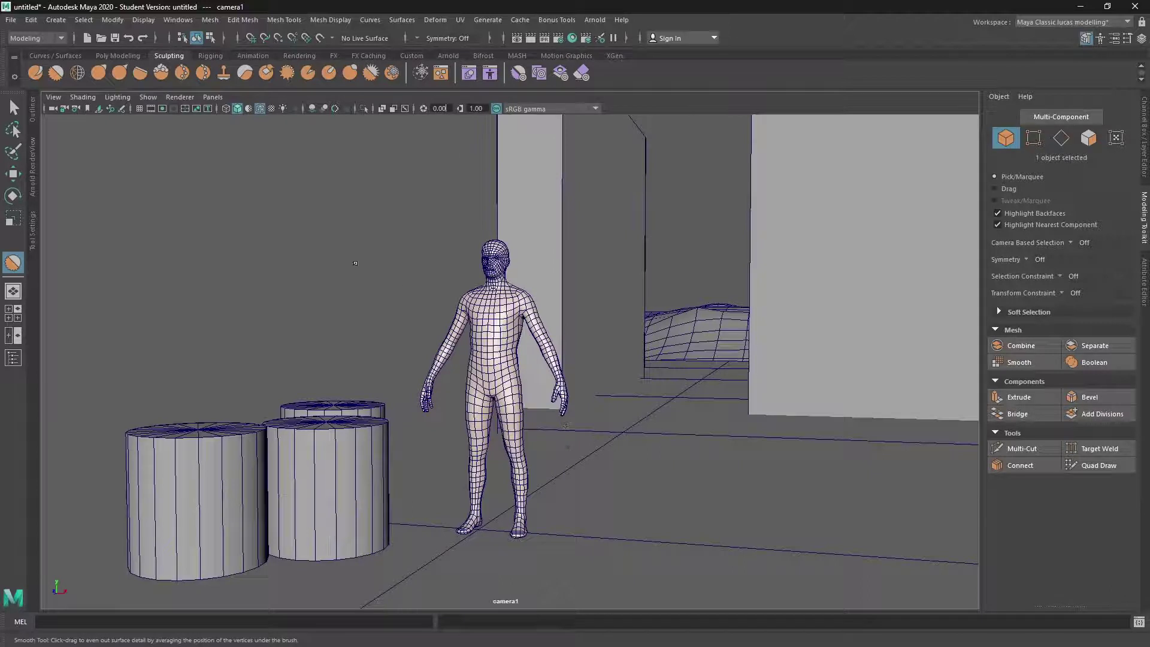
left_click(214, 98)
mouse_move(245, 112)
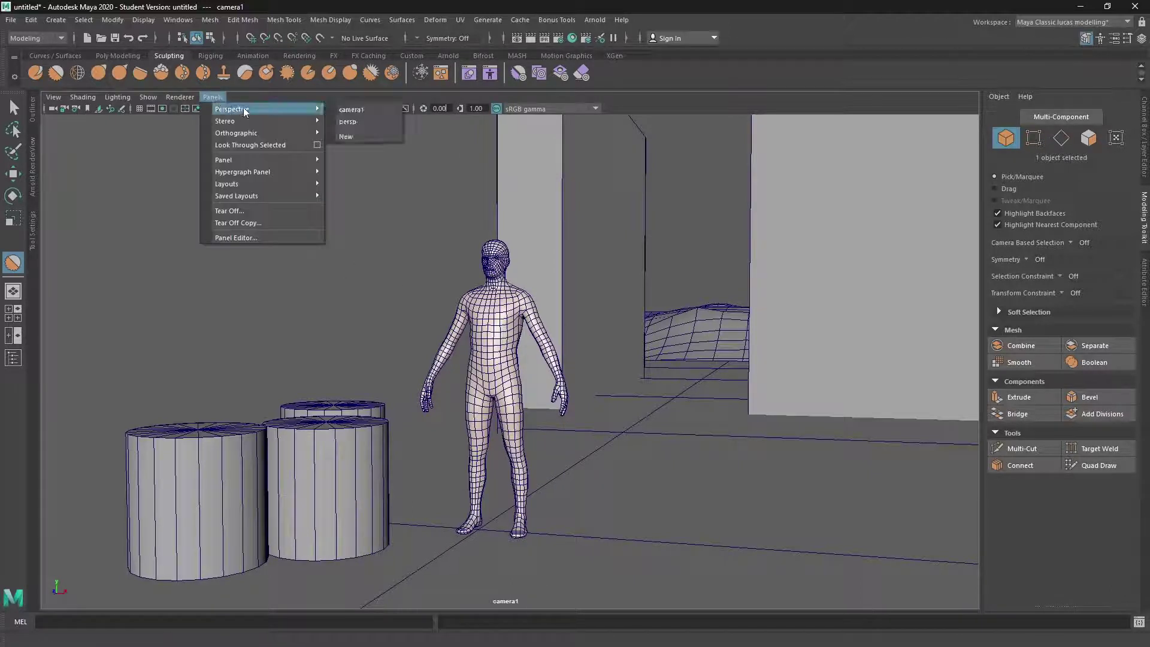
left_click(387, 122)
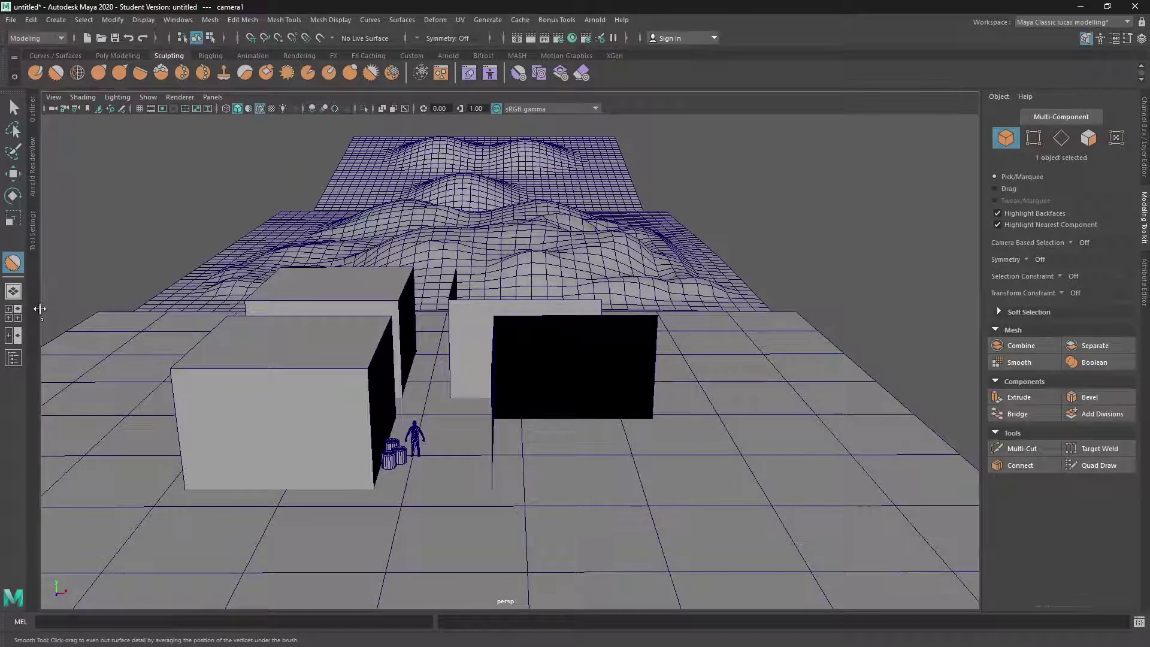
Step: Show the Outliner, scale the new camera uniformly to 110.80, and open its camera attributes
left_click(13, 358)
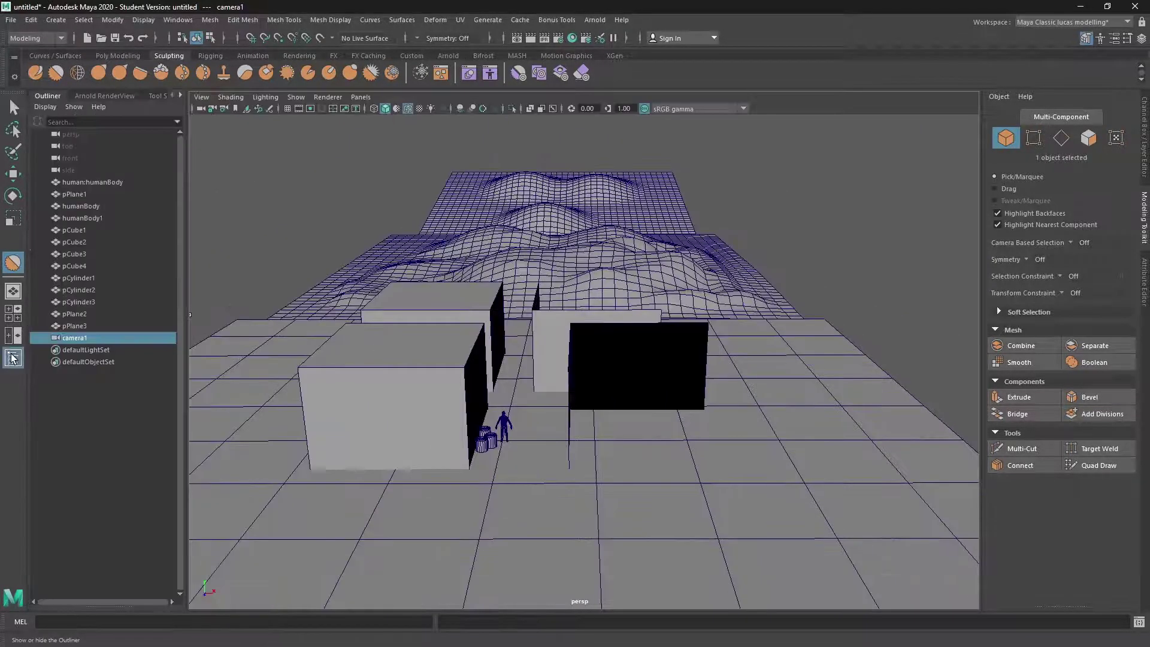
scroll(300, 381, "up", 3)
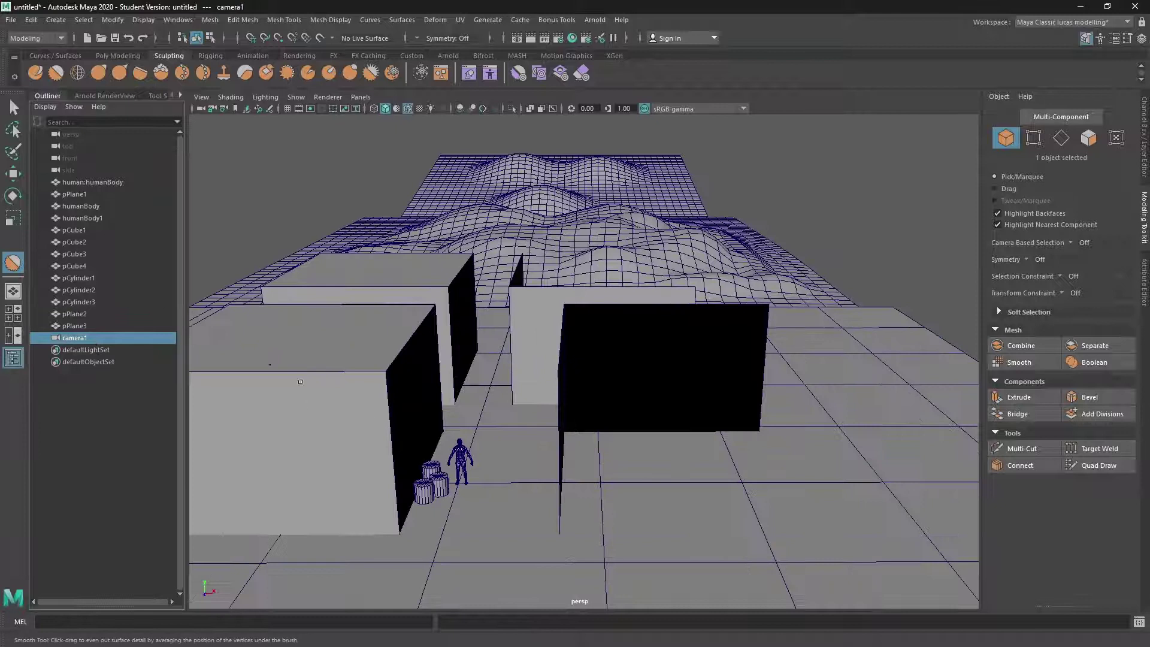
left_click(13, 218)
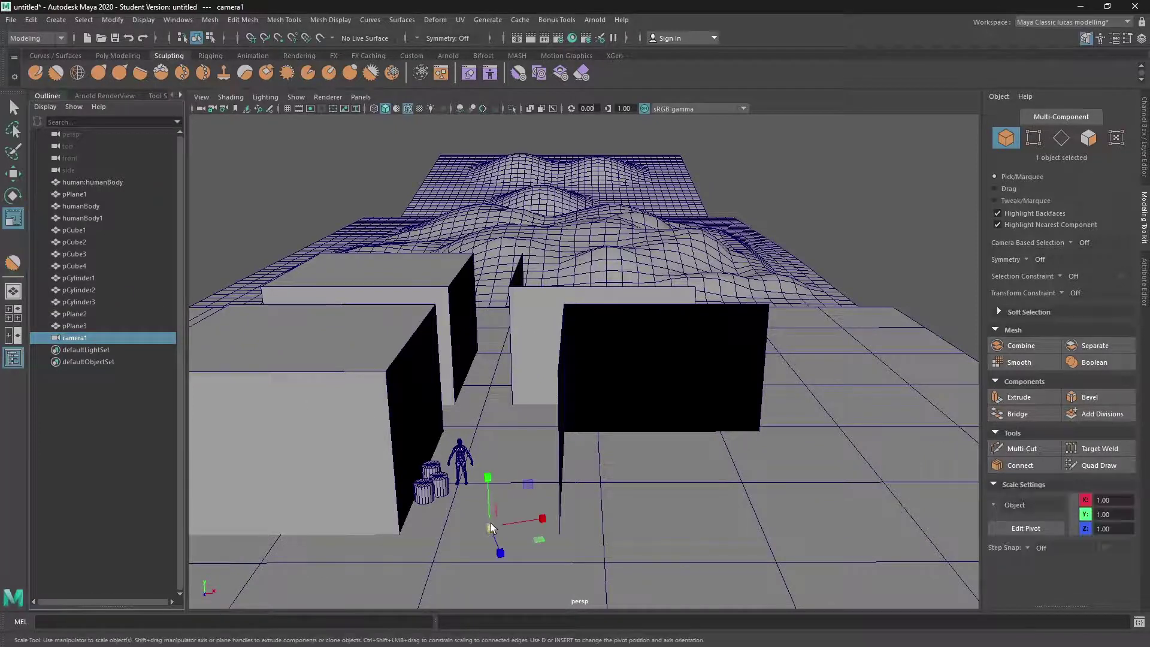
left_click_drag(491, 528, 588, 532)
middle_click_drag(537, 516, 583, 457, "alt")
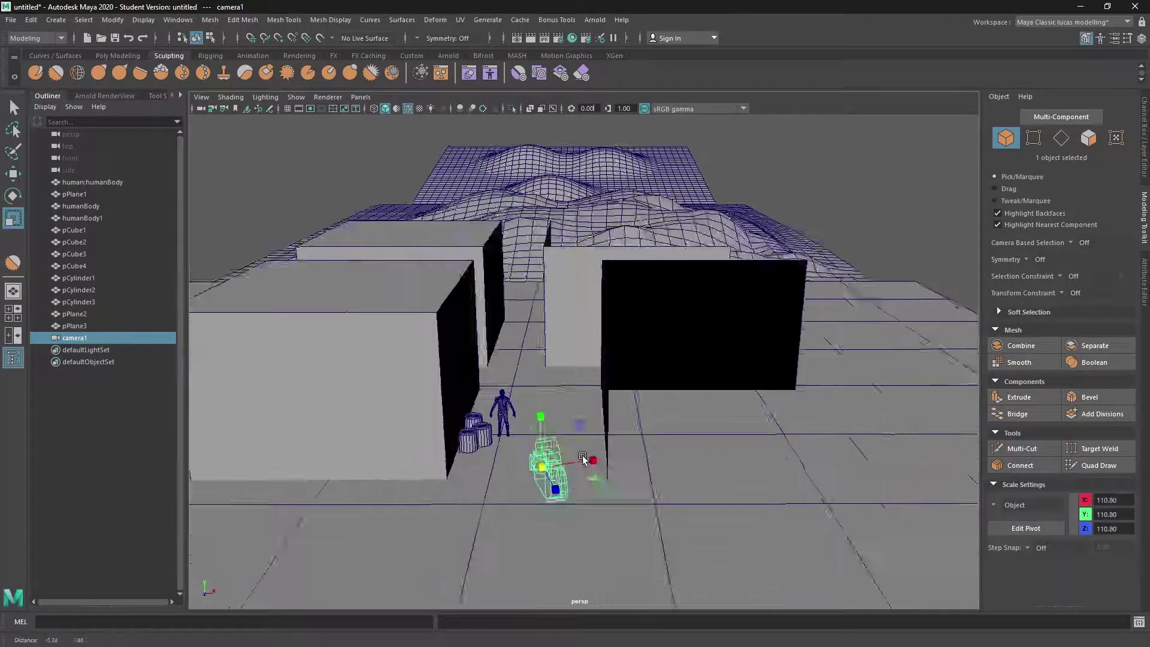
left_click_drag(582, 458, 533, 433, "alt")
scroll(524, 422, "up", 4)
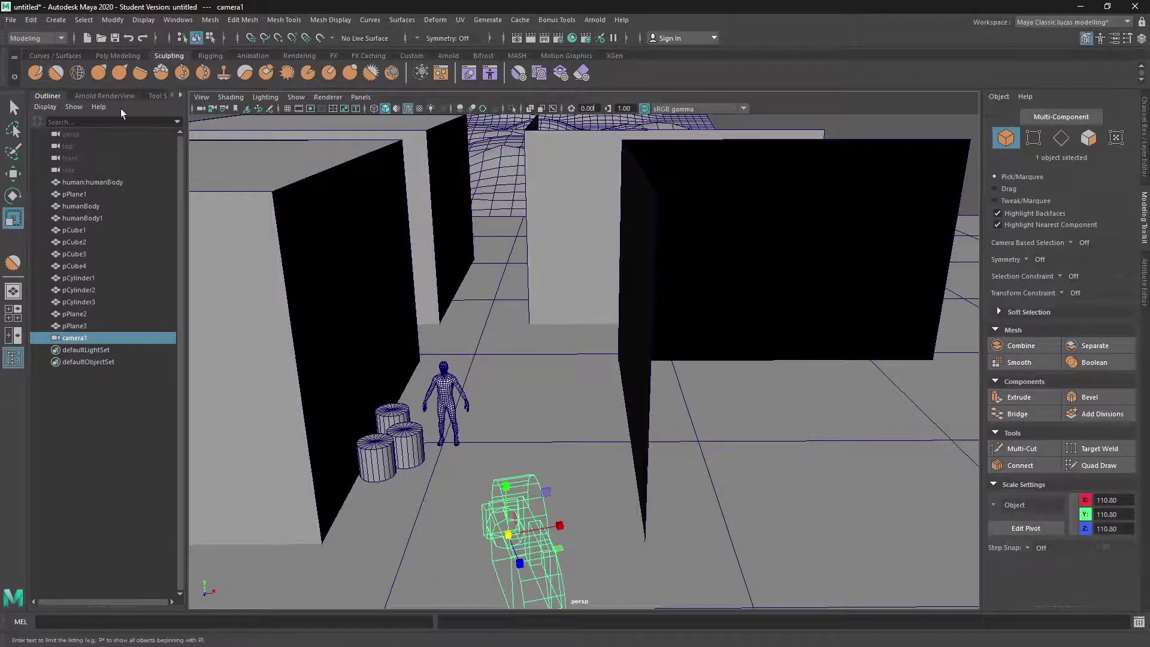
left_click(224, 109)
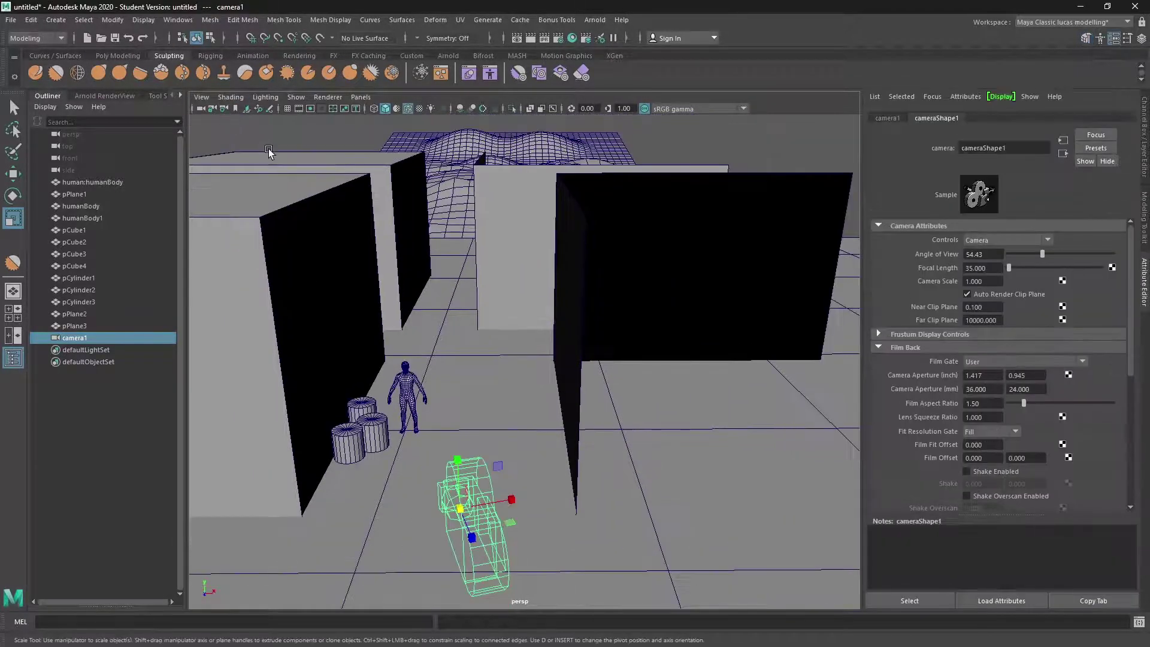
Step: Switch the viewport from the default perspective view to look through the street camera
left_click_drag(580, 339, 557, 308, "alt")
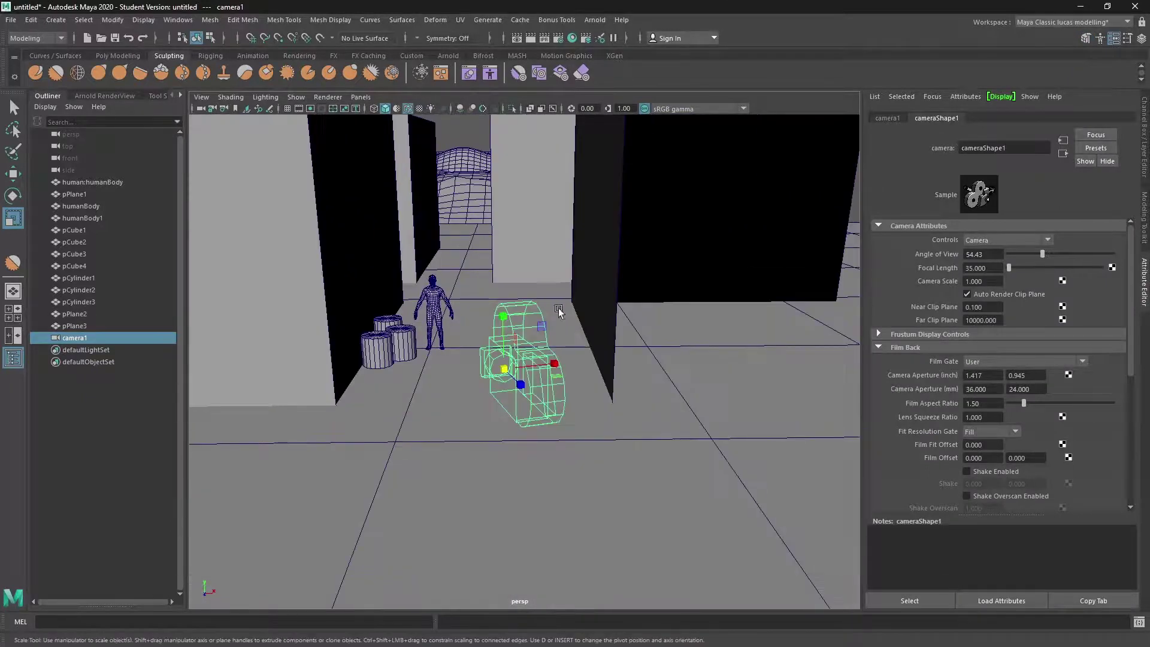
left_click(352, 100)
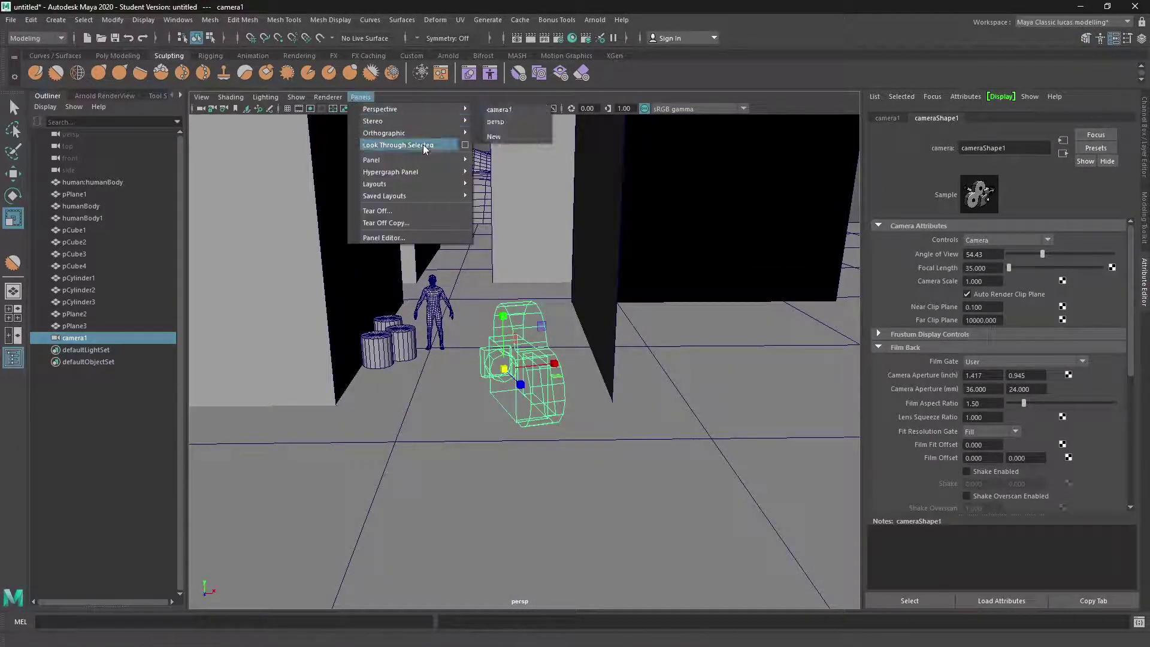
left_click(398, 145)
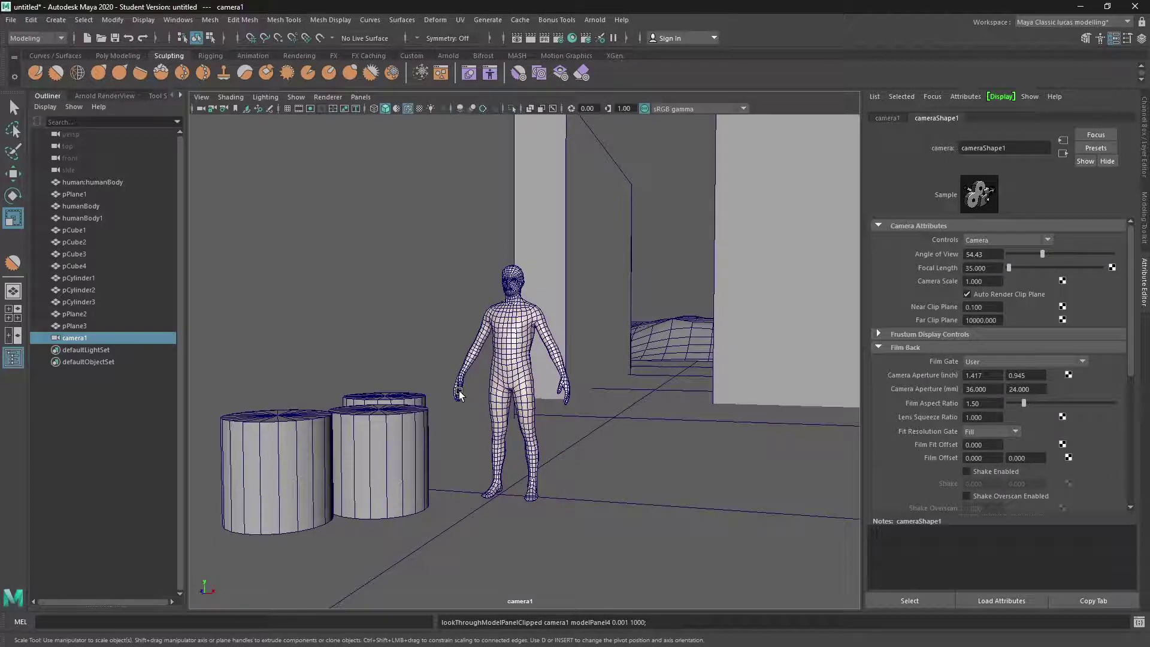
left_click(360, 97)
mouse_move(390, 113)
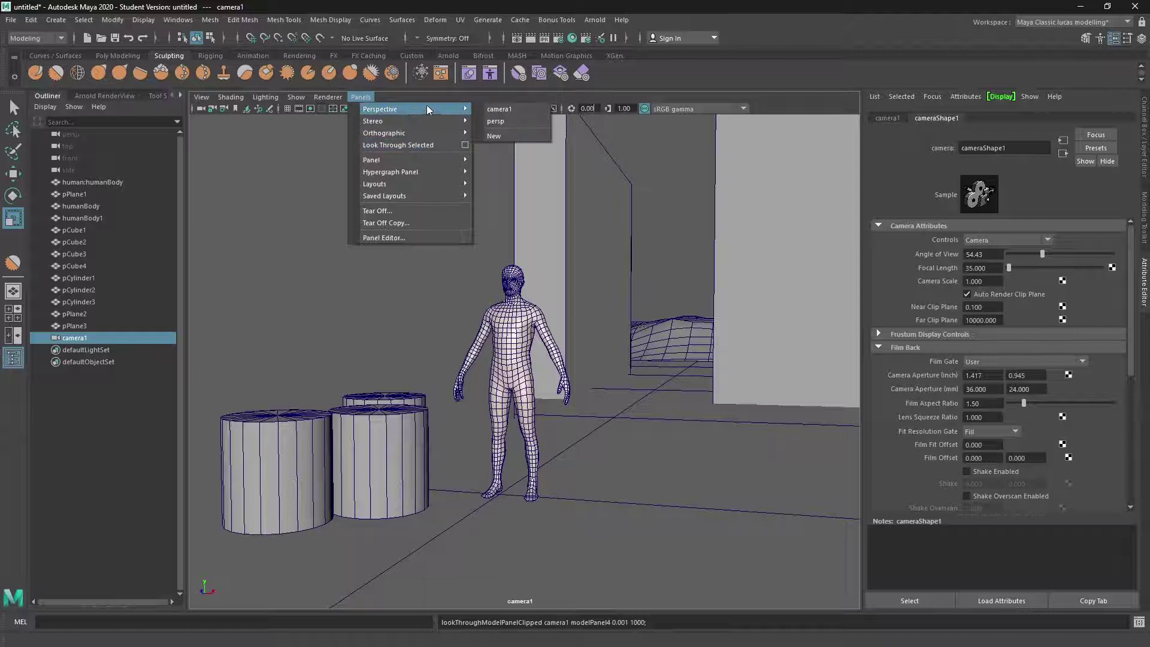
left_click(519, 109)
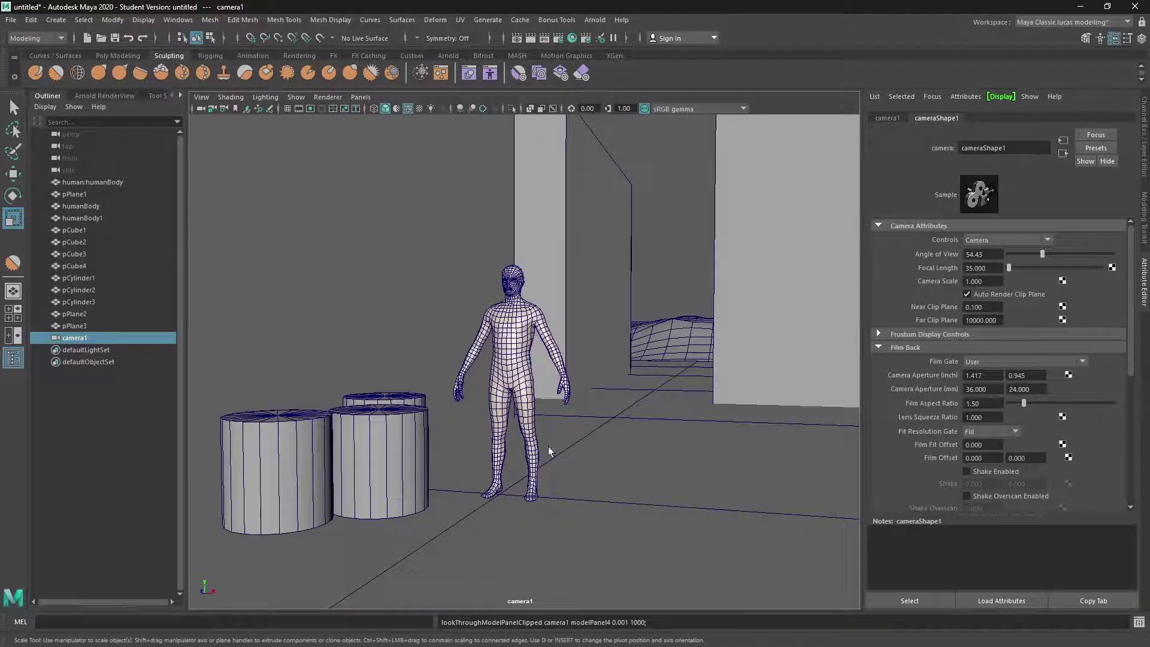
Step: Set the street camera's focal length to 18 and frame the figure, barrels and surrounding buildings from a low viewpoint
left_click_drag(993, 268, 898, 282)
type("18")
key("Return")
right_click_drag(721, 408, 657, 400, "alt")
middle_click_drag(657, 401, 659, 437, "alt")
left_click_drag(658, 438, 652, 427, "alt")
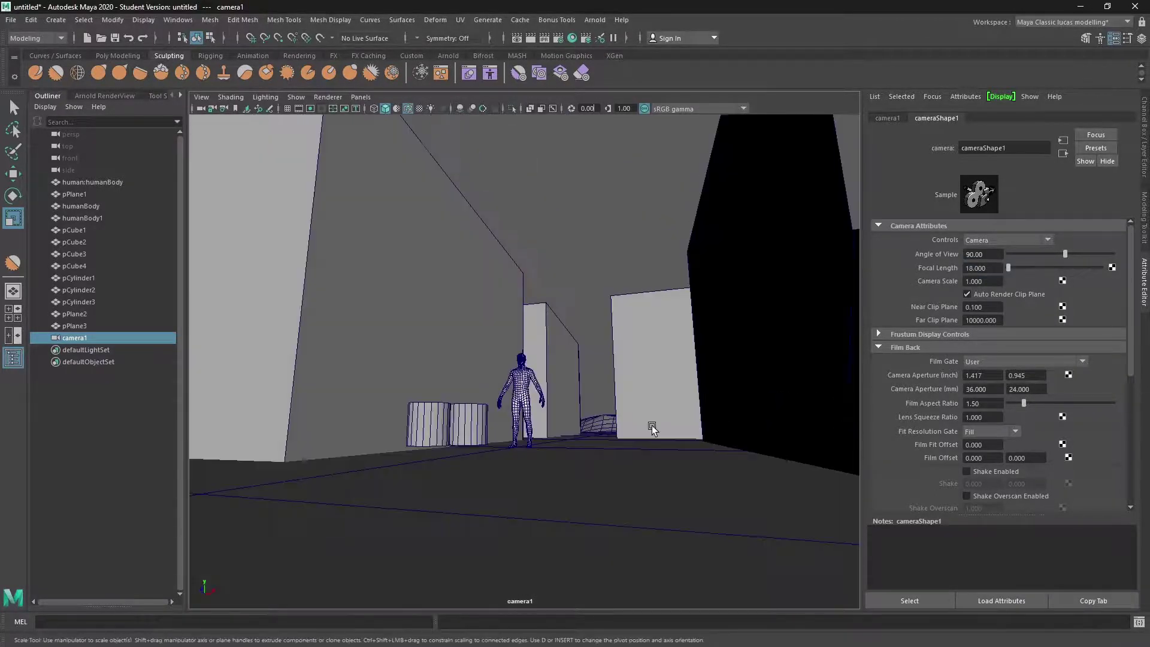
Step: Tighten the wide-angle framing around the human figure and barrels, and lock the camera
right_click_drag(652, 427, 645, 406, "alt")
middle_click_drag(645, 405, 636, 414, "alt")
left_click_drag(634, 412, 591, 405, "alt")
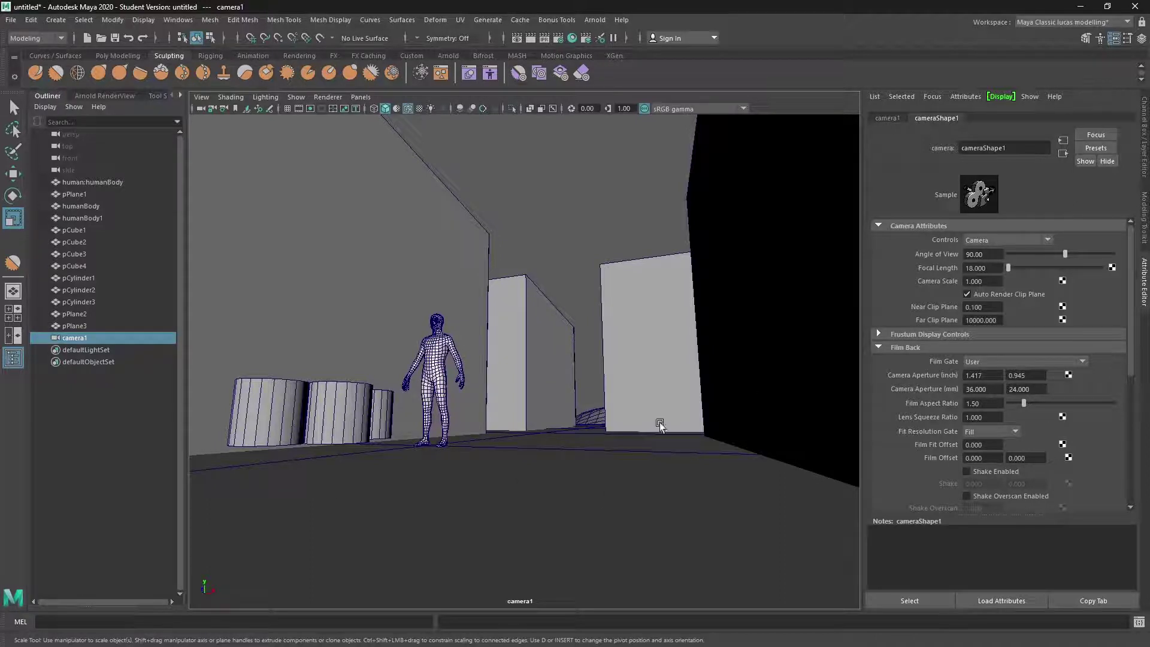
left_click(222, 109)
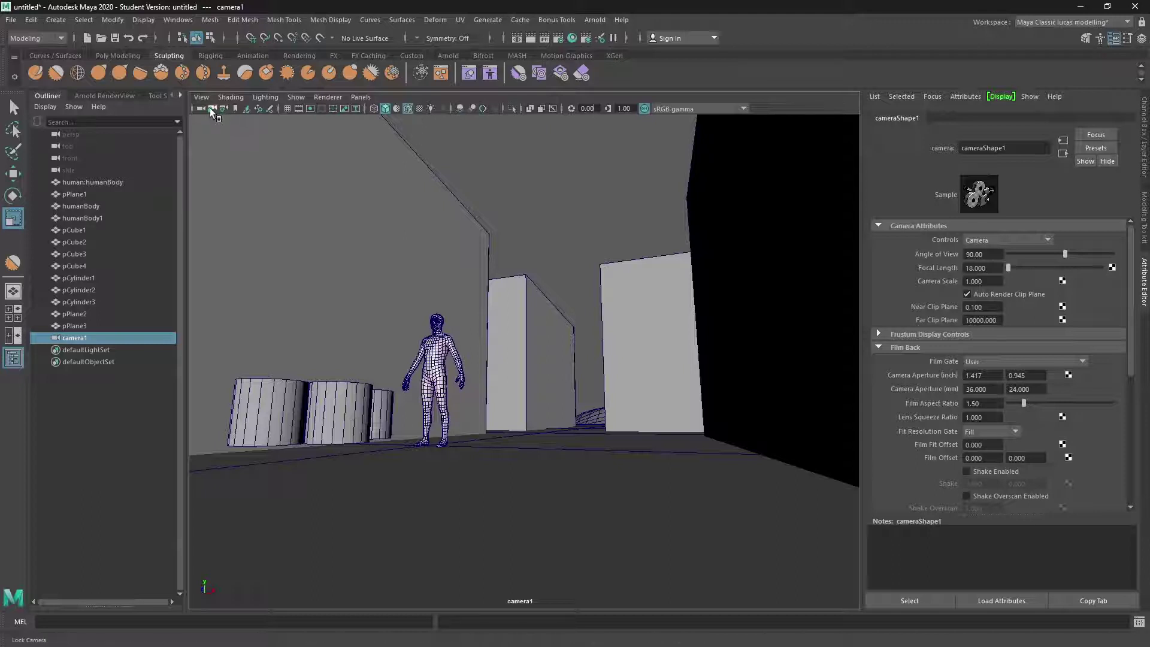
left_click(212, 109)
Step: Create a second perspective camera and frame the human figure and barrels in the street through it
left_click(361, 97)
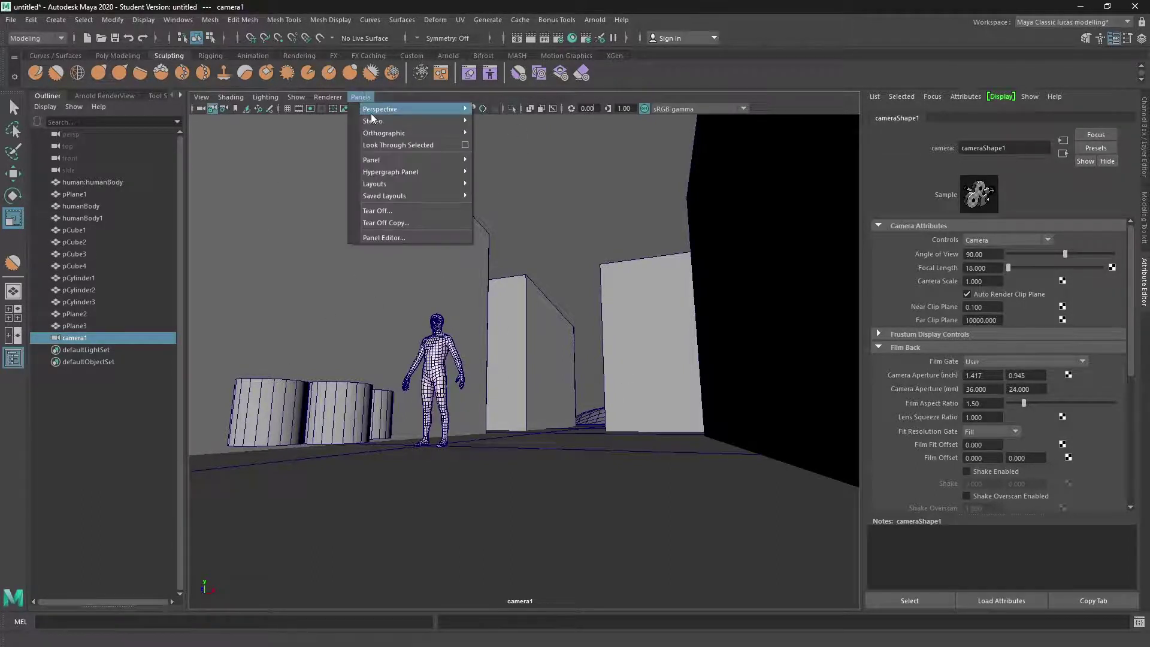
mouse_move(408, 109)
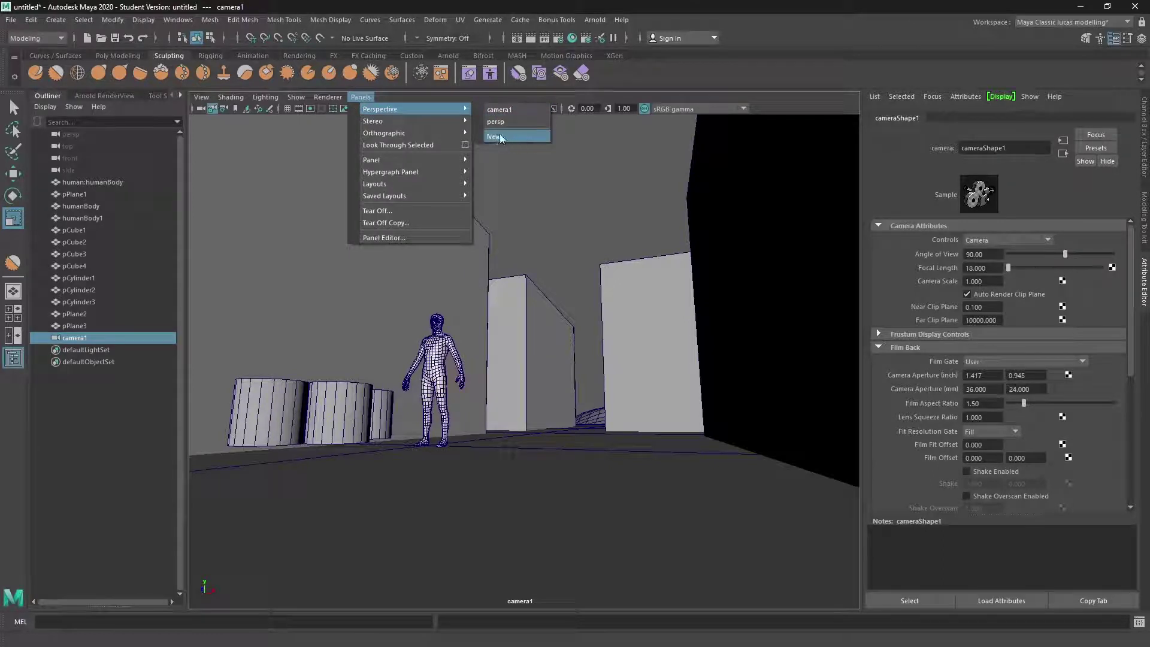
left_click(514, 137)
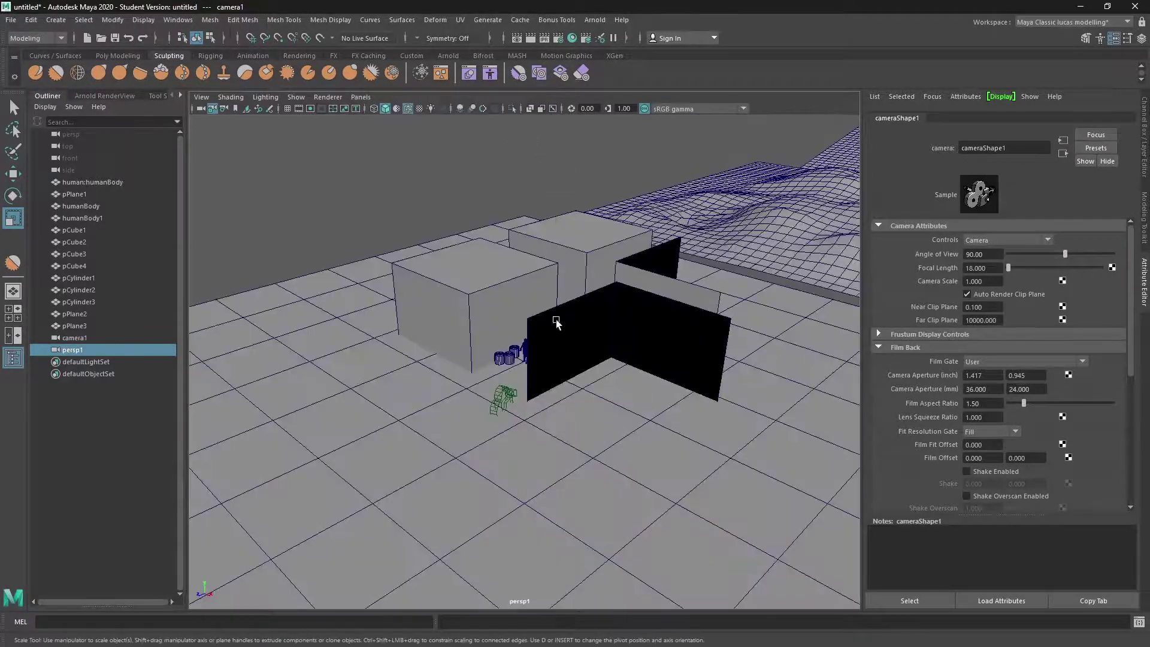
scroll(556, 338, "up", 12)
left_click_drag(557, 339, 595, 362, "alt")
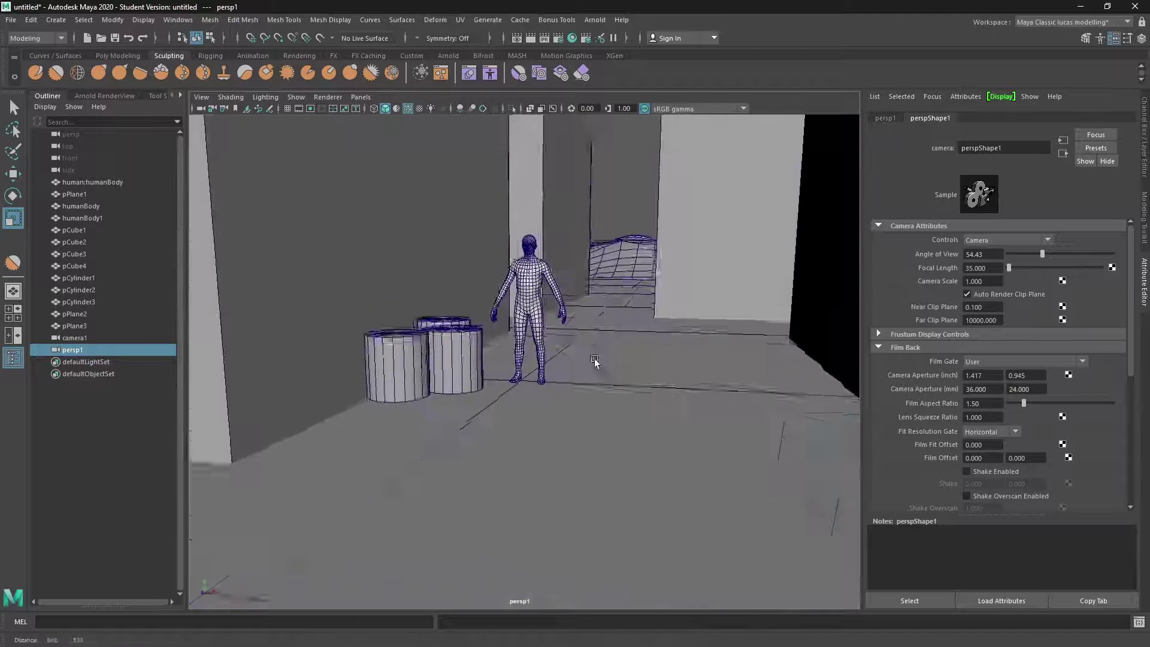
middle_click_drag(595, 362, 554, 407, "alt")
Step: Set the second camera's focal length to 500 and back it away until the whole human figure and the barrels fit in view
left_click_drag(984, 268, 944, 271)
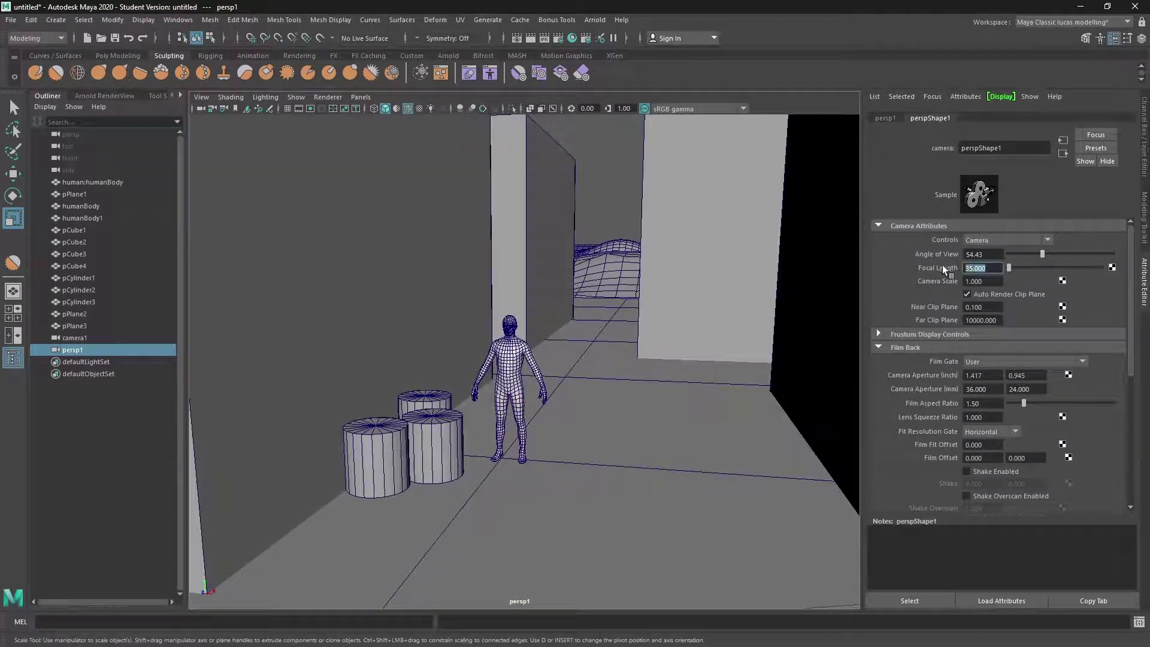
type("150")
type("0")
key("Return")
scroll(546, 420, "down", 15)
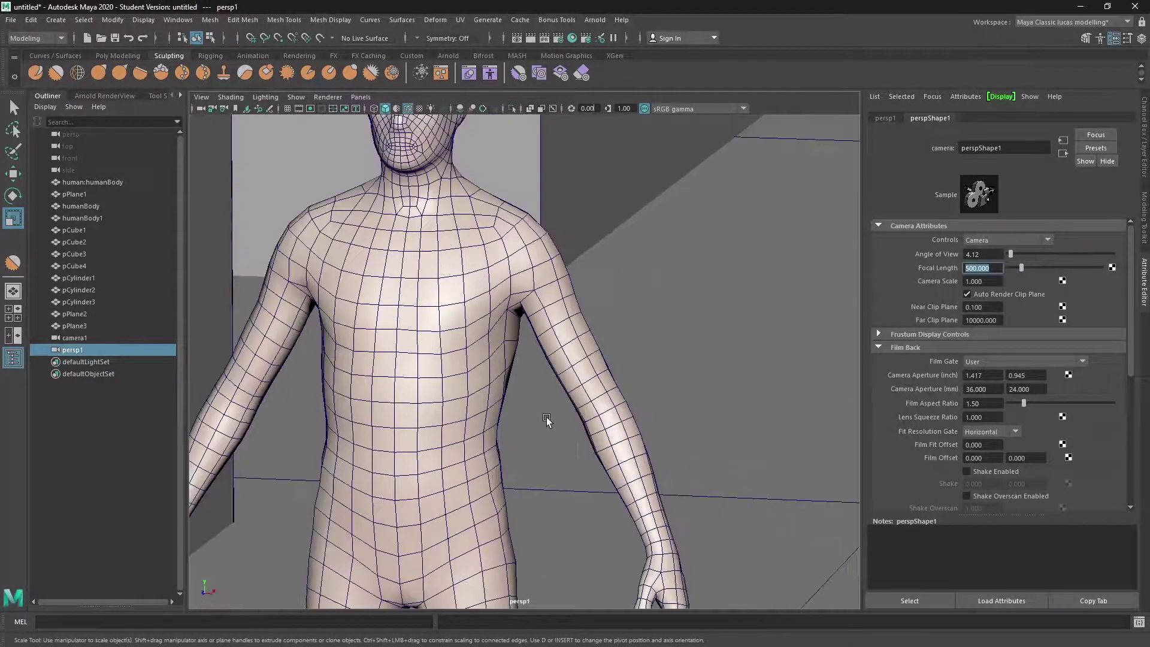
right_click_drag(659, 346, 620, 357, "alt")
left_click_drag(620, 357, 624, 344, "alt")
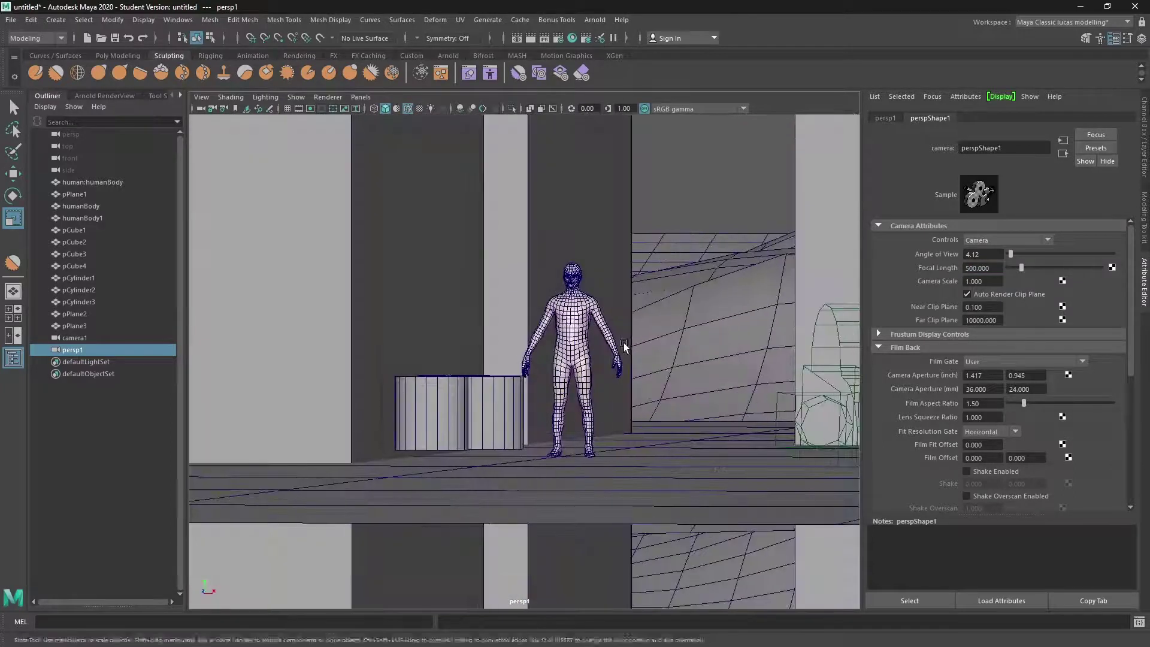
middle_click_drag(624, 343, 618, 386, "alt")
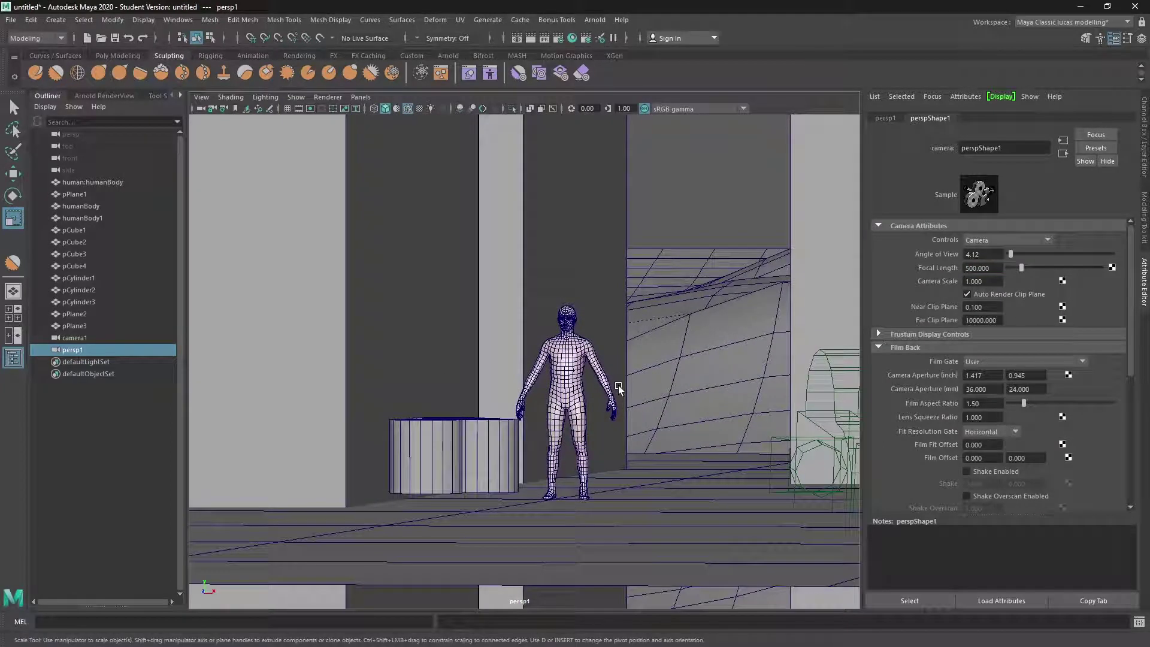
Step: Frame the figure and barrels from a raised angle through the long-lens camera and show the resolution gate
left_click_drag(618, 386, 556, 413, "alt")
middle_click_drag(555, 413, 556, 451, "alt")
left_click_drag(556, 452, 617, 351, "alt")
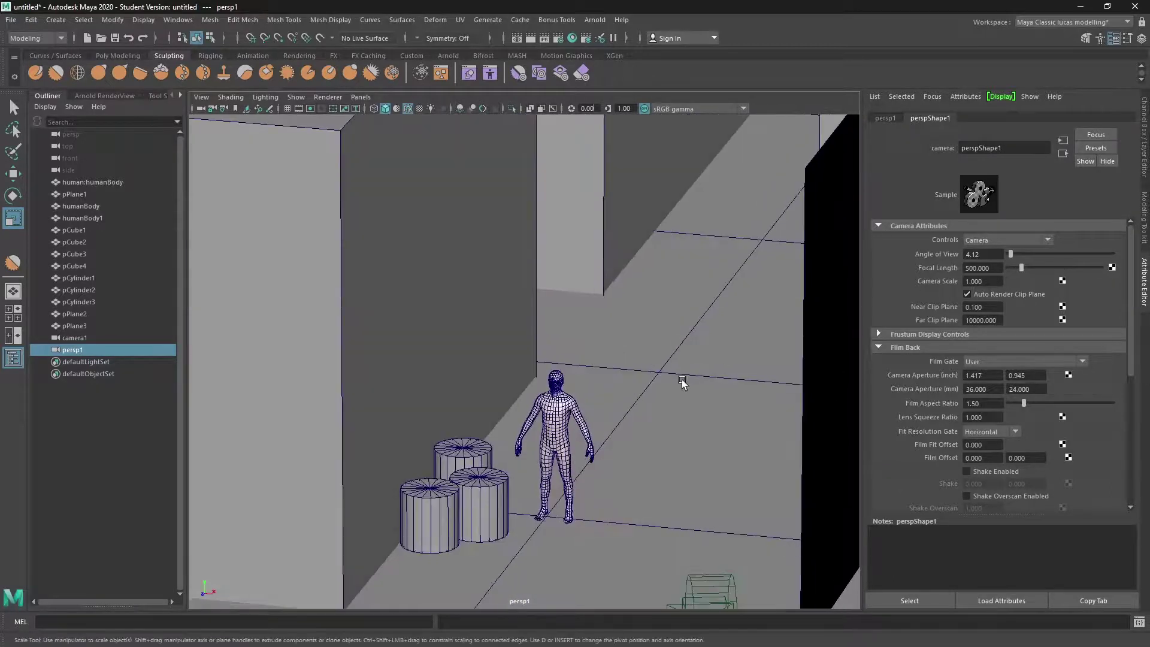
middle_click_drag(683, 380, 697, 365, "alt")
left_click_drag(697, 365, 687, 372, "alt")
mouse_move(687, 372)
middle_mouse_down("alt")
mouse_move(651, 367)
mouse_move(686, 366)
middle_mouse_up("alt")
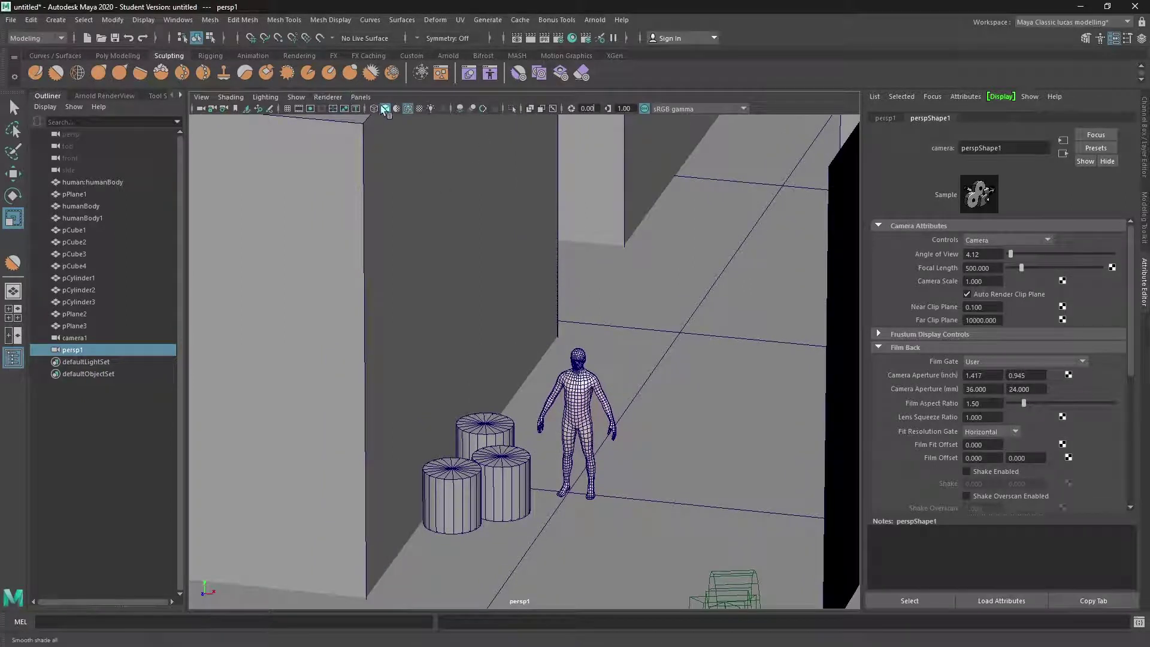
left_click(309, 108)
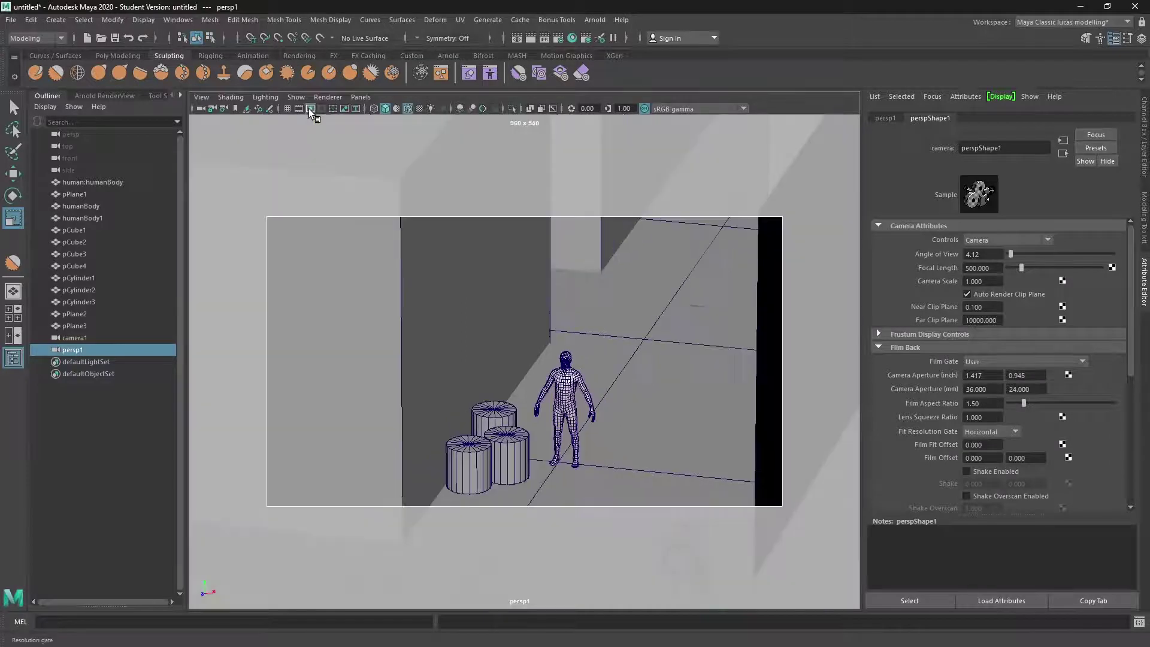
middle_click_drag(549, 334, 599, 389, "alt")
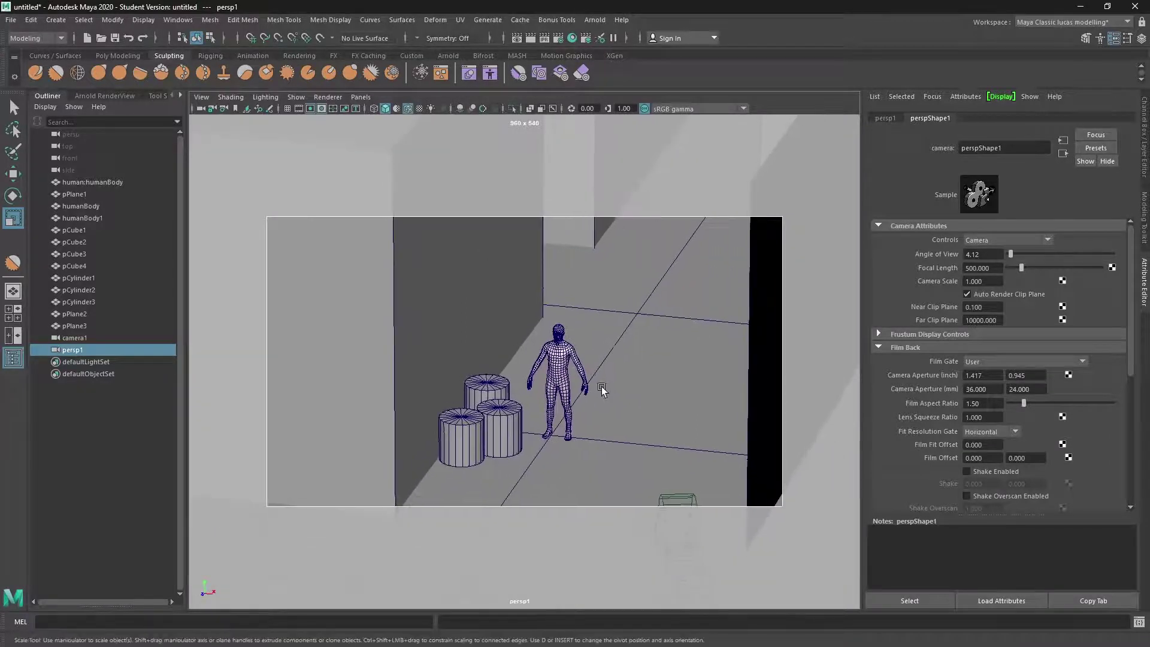
Step: Switch the viewport back to the locked wide-angle camera and show its resolution gate
left_click(361, 97)
mouse_move(395, 108)
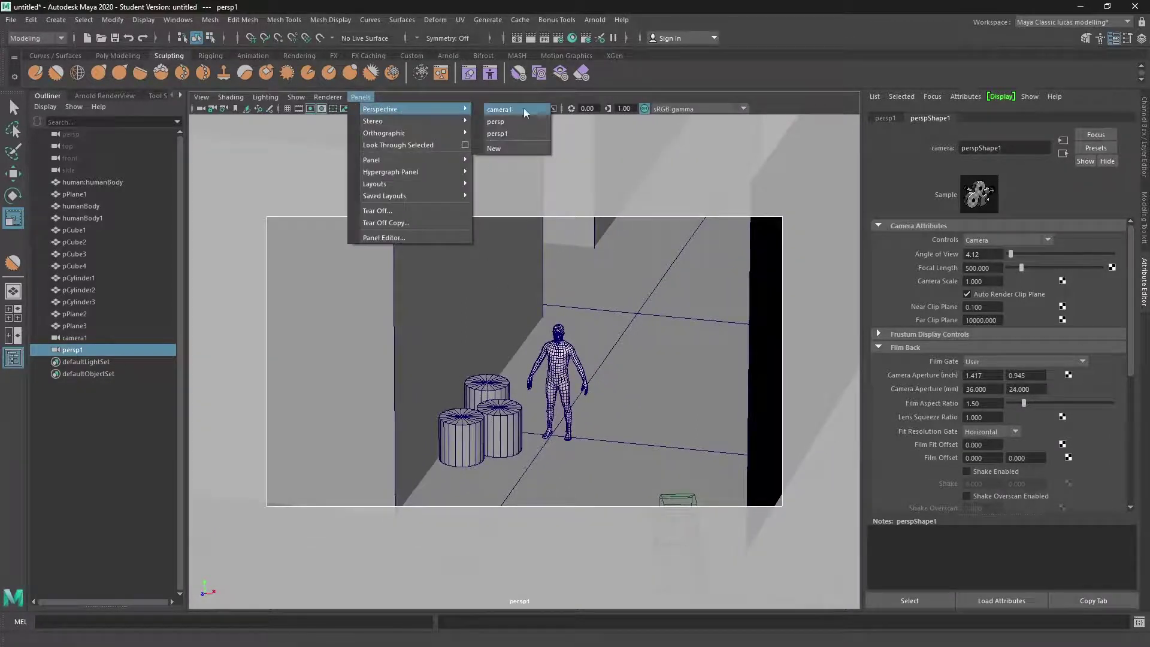
left_click(530, 113)
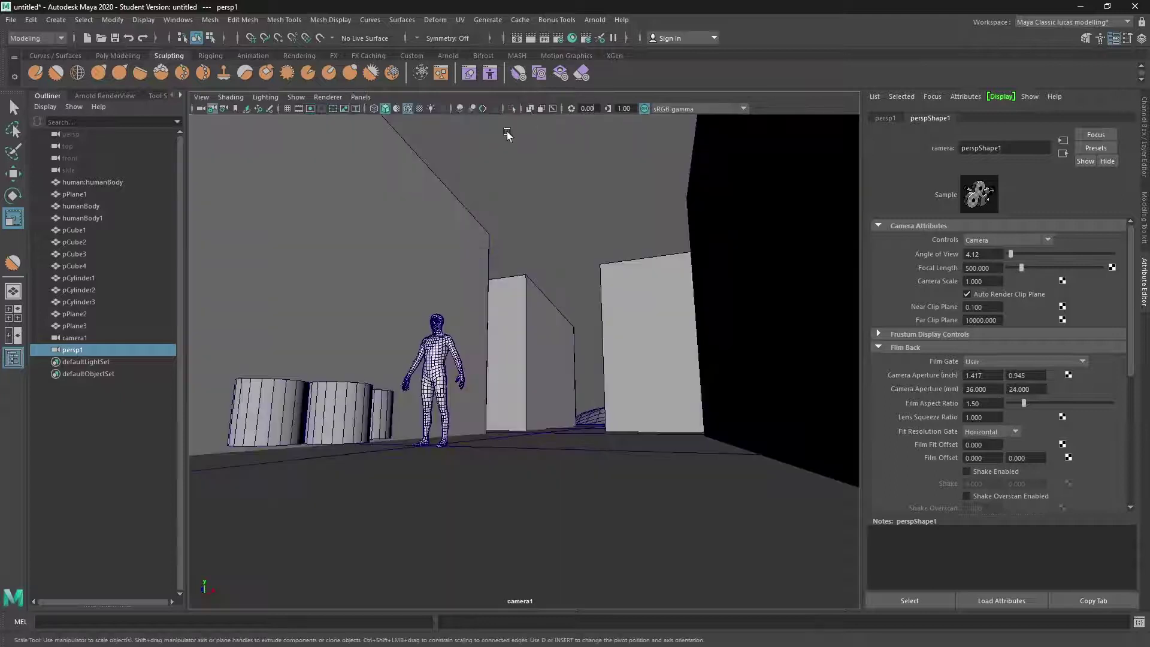
left_click(310, 108)
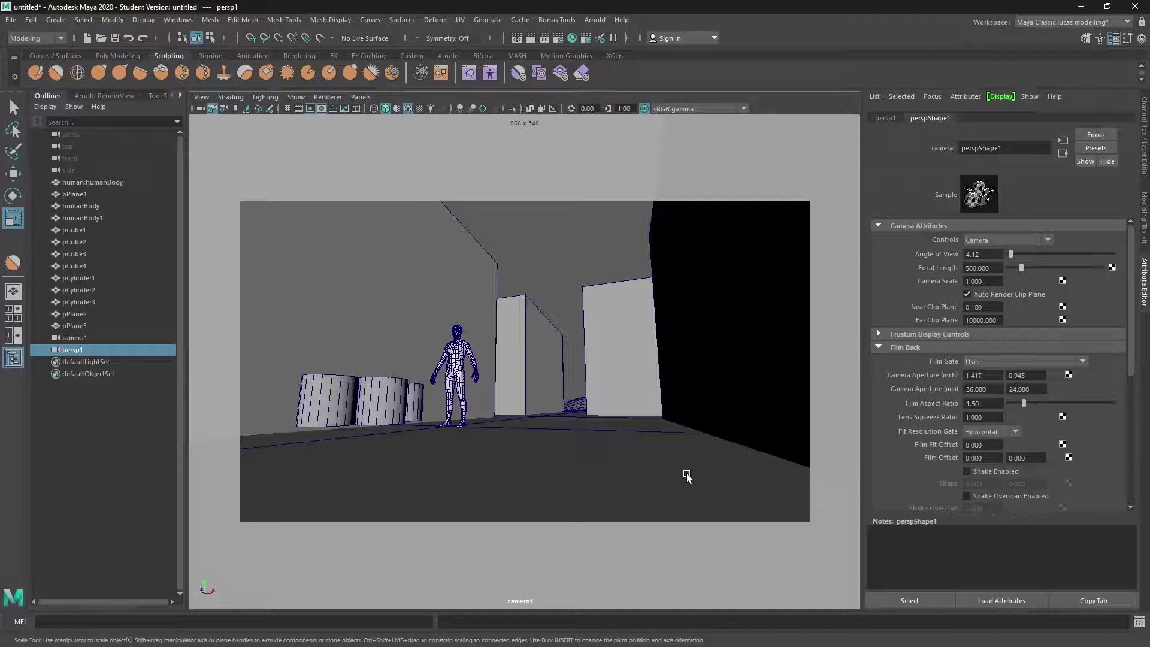
Step: Reposition the barrels beside the human figure with the Move tool to improve the camera composition
left_click(78, 290)
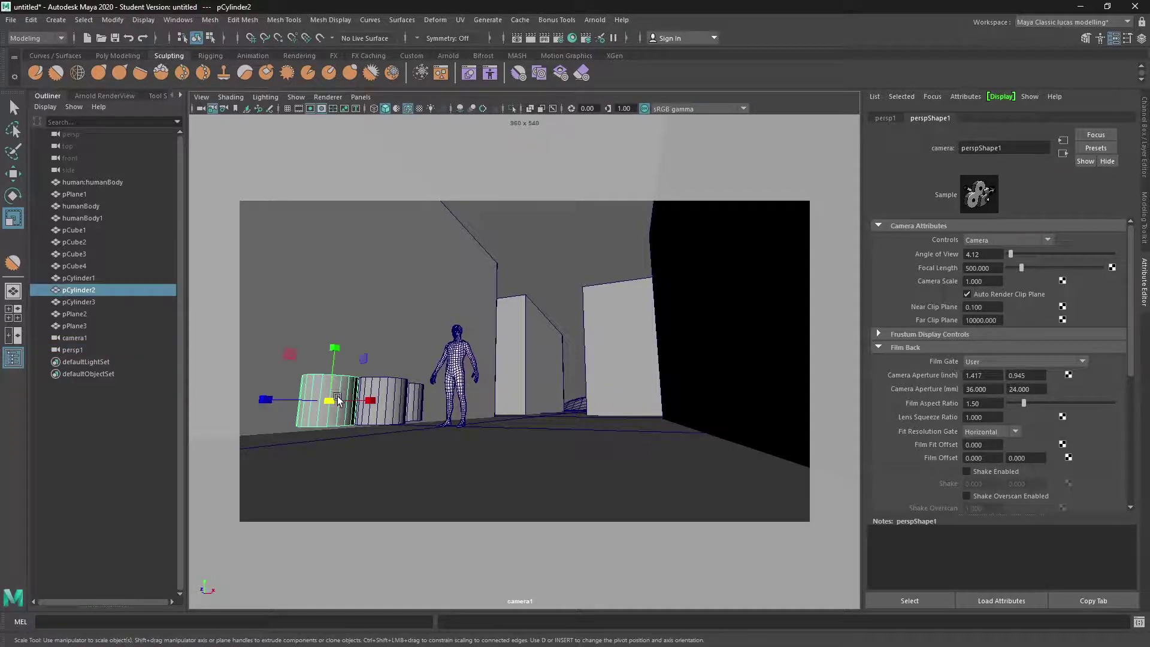
left_click(14, 174)
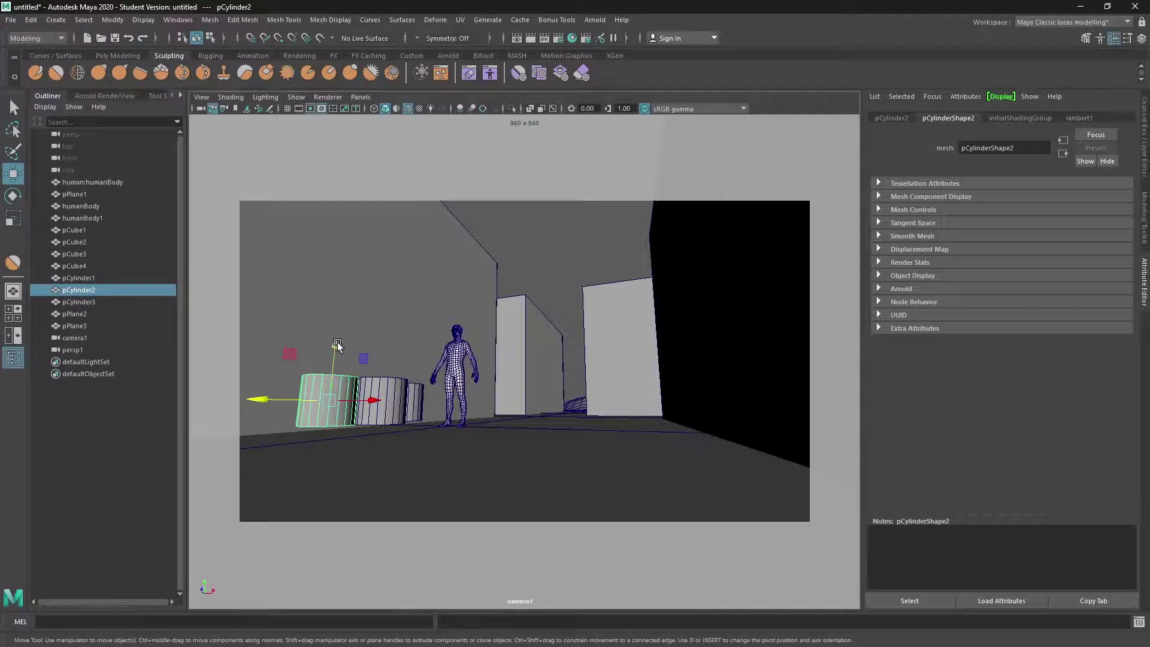
left_click_drag(336, 344, 384, 353)
left_click(393, 389)
left_click(413, 393)
Step: Create a polygon cube and move it into the street foreground, in front of the dark building
left_click(533, 386)
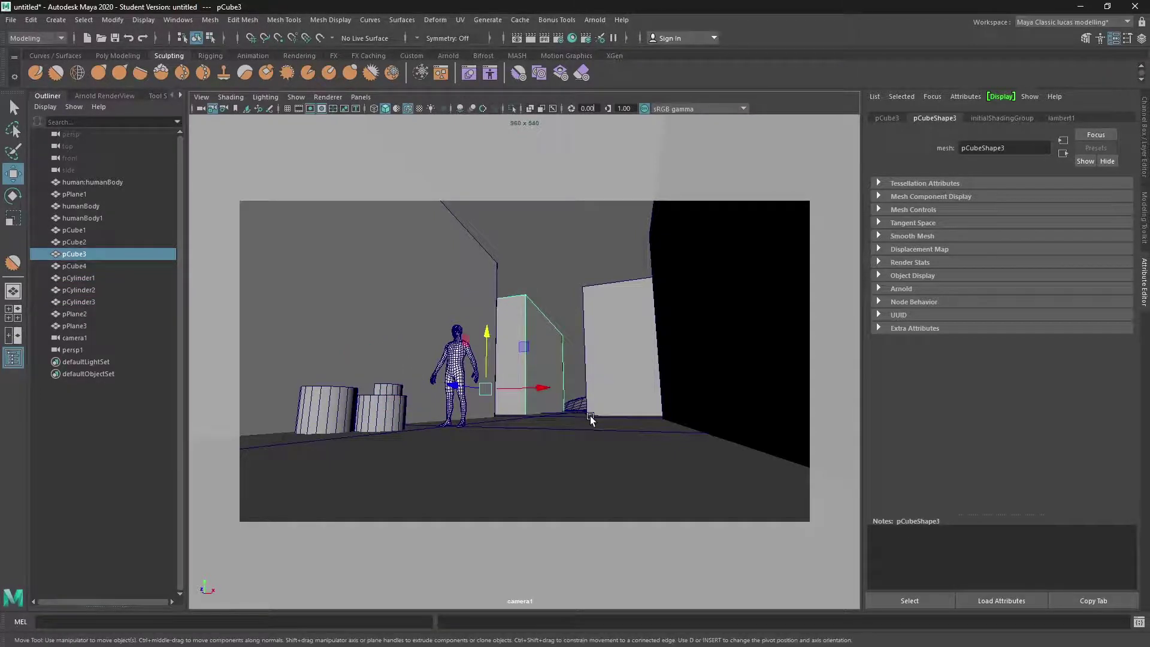
left_click(623, 446)
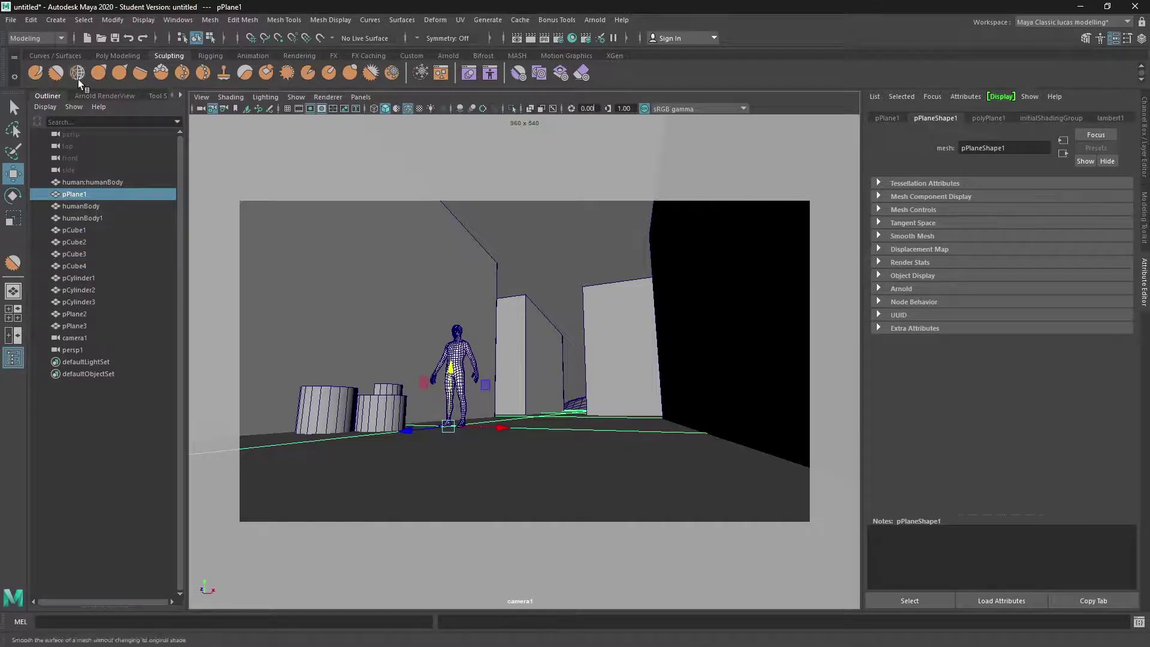
left_click(120, 55)
left_click(56, 73)
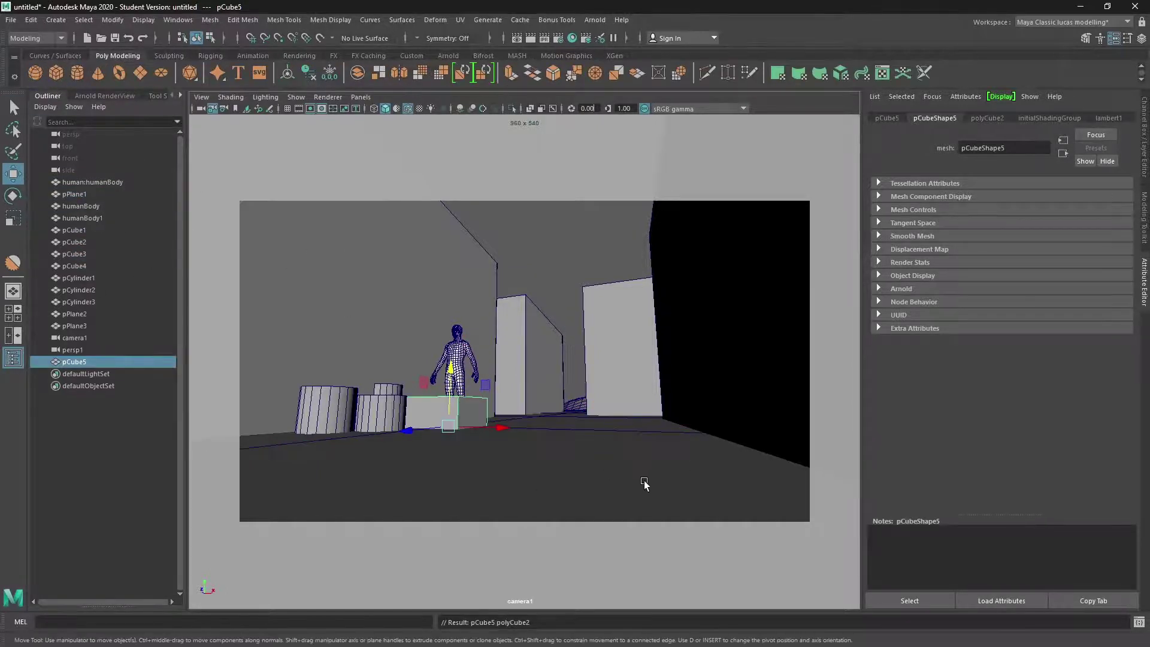
left_click_drag(501, 429, 666, 541)
Step: Scale the foreground cube uniformly to 0.402 and flatten its height to 0.140
left_click(13, 217)
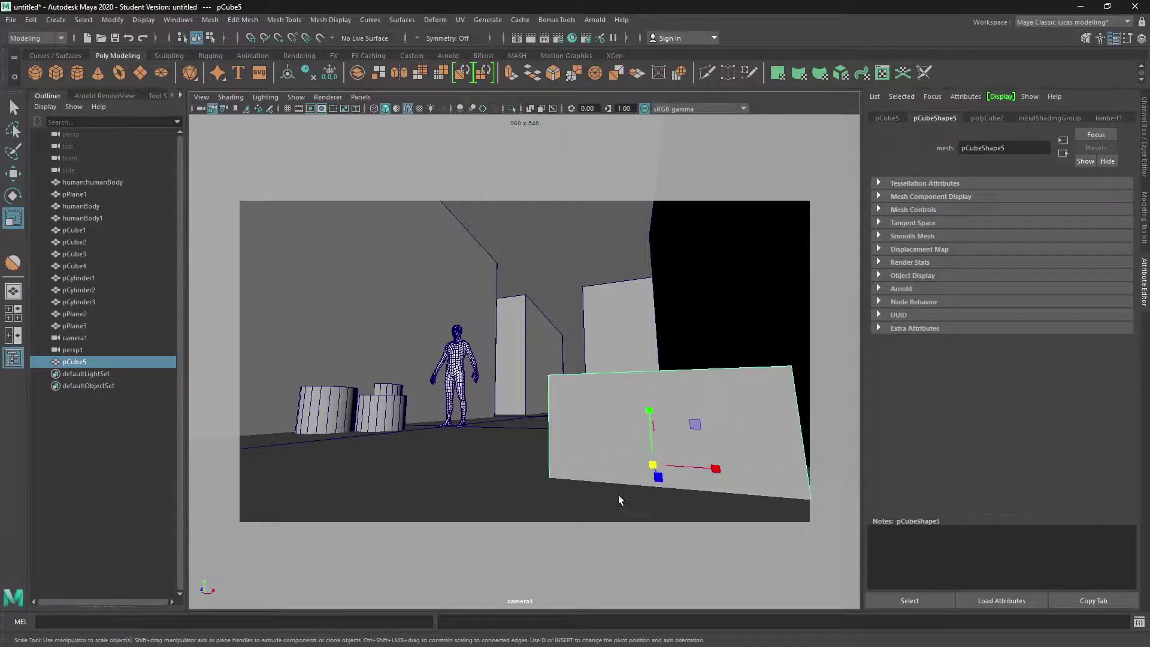
left_click_drag(645, 466, 606, 484)
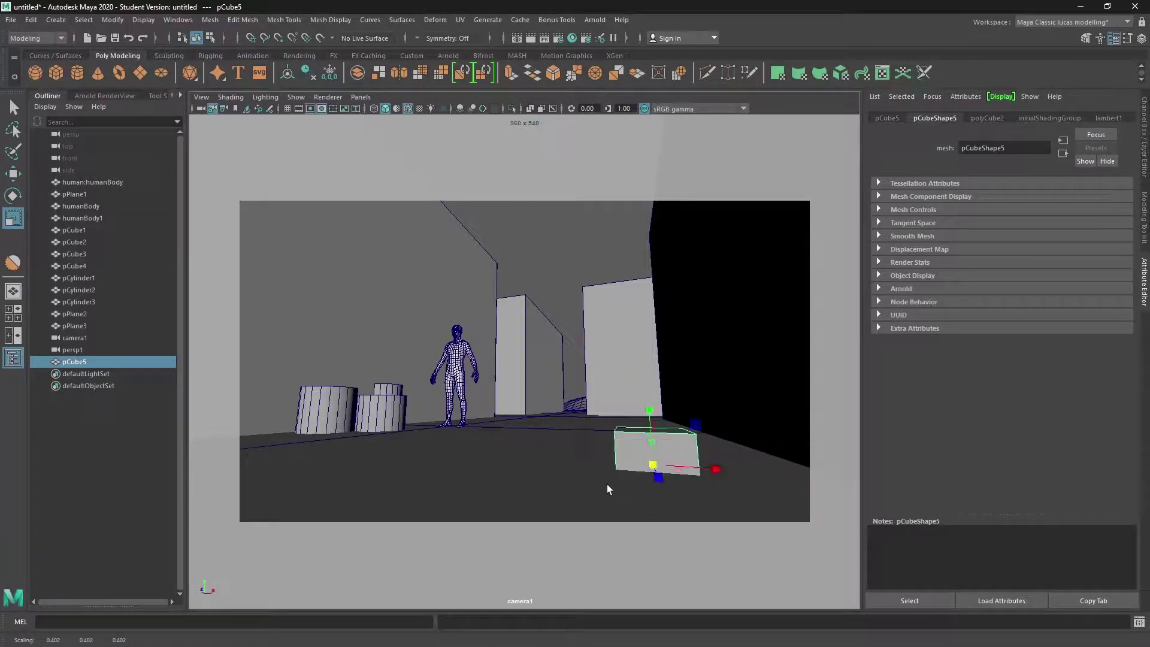
left_click_drag(651, 411, 652, 436)
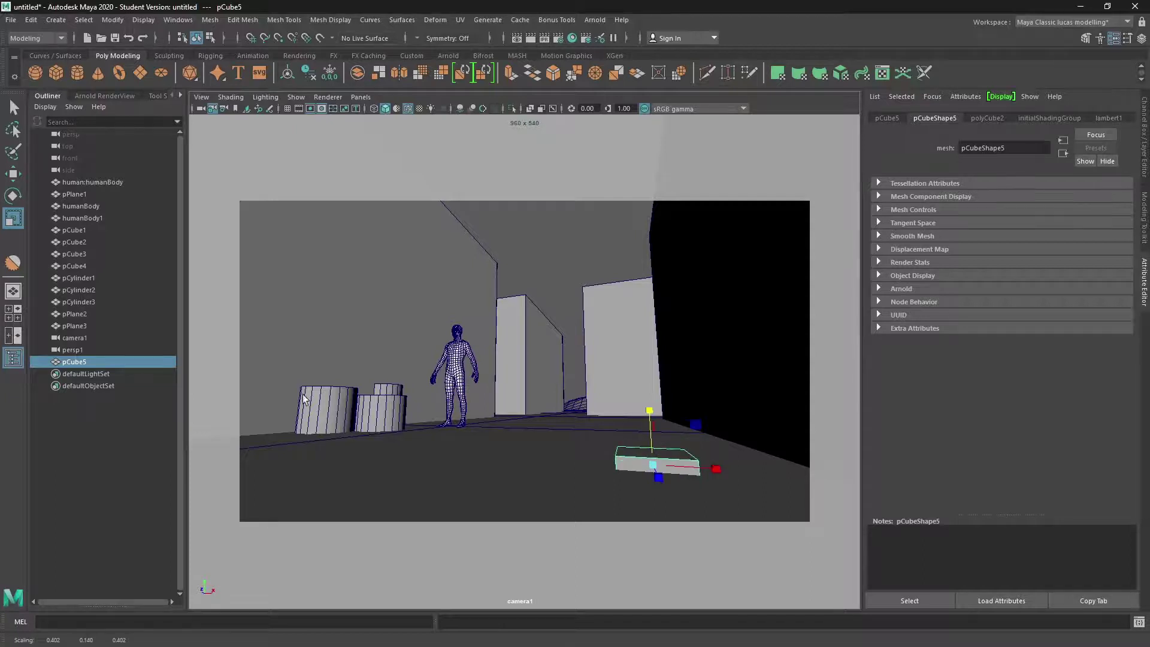
left_click(636, 495)
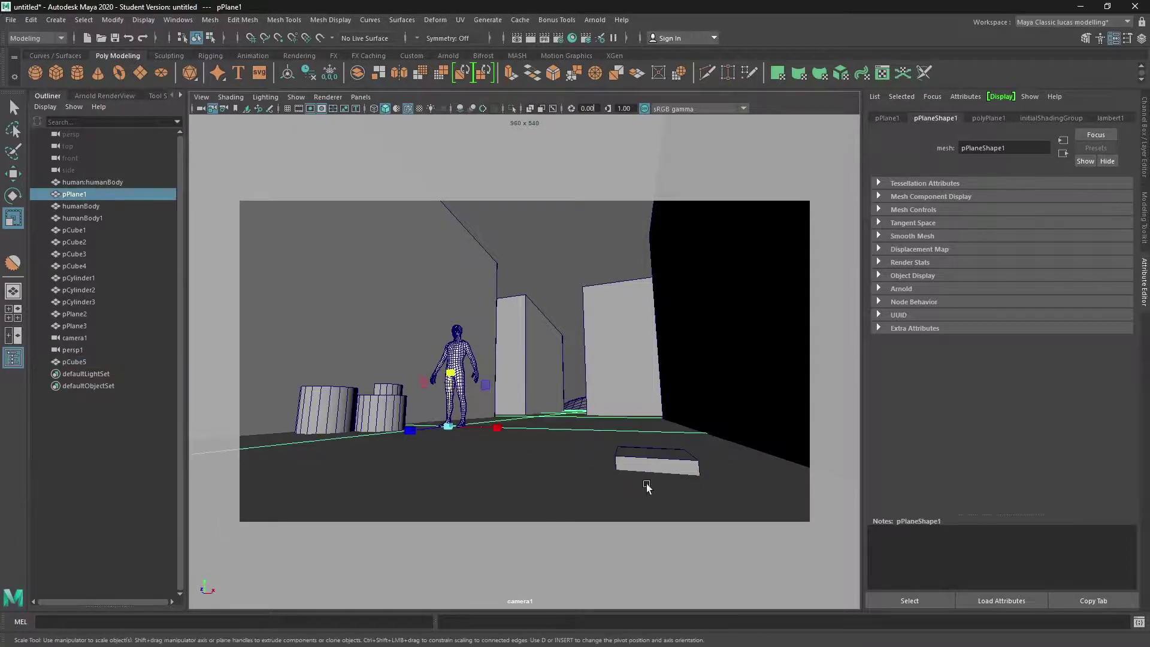
left_click(644, 461)
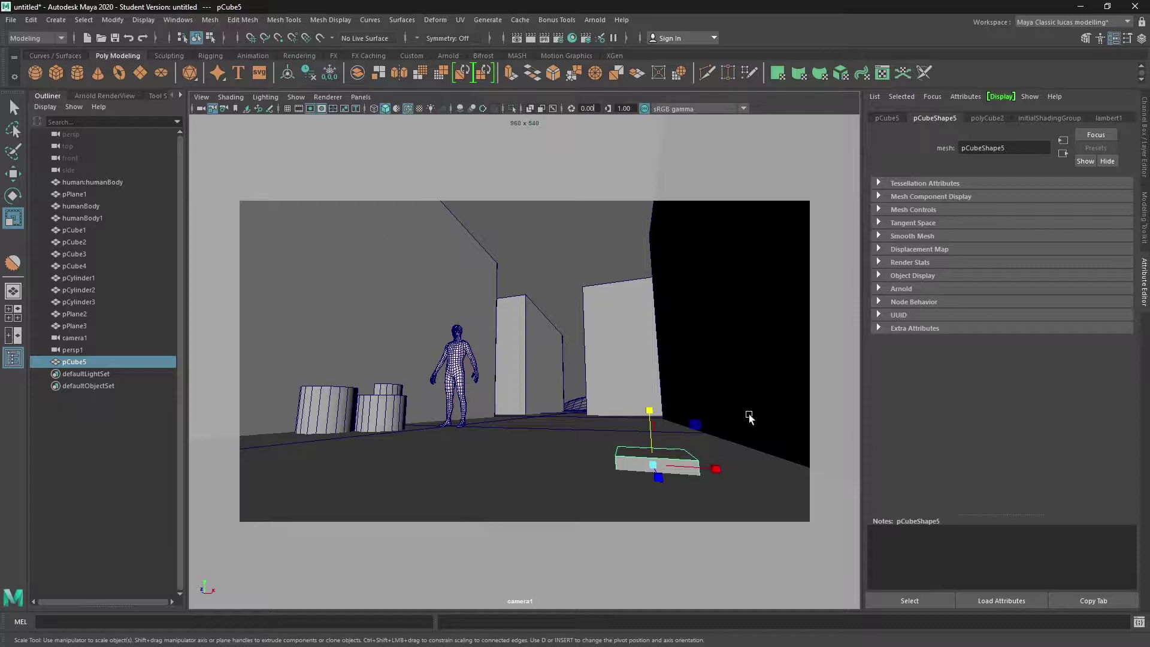
Step: Move the hill plane pPlane2 to show more of it between the buildings, and select the other hill plane, pPlane3
left_click(568, 401)
key("w")
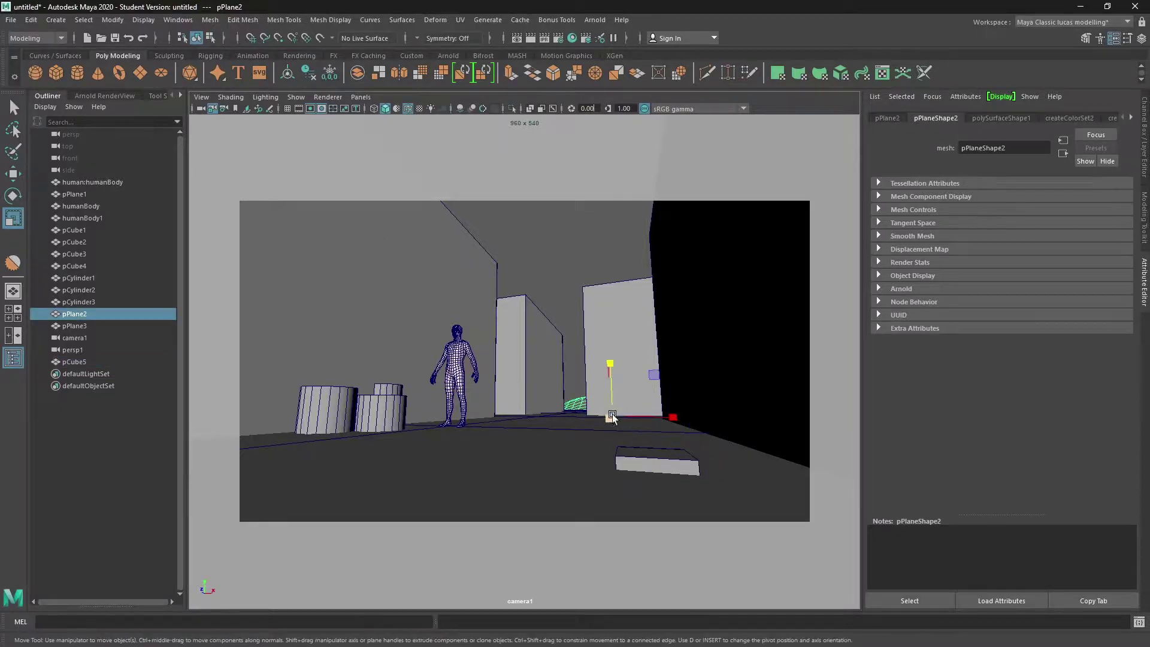
left_click_drag(678, 418, 628, 418)
left_click_drag(566, 366, 563, 361)
left_click(81, 325)
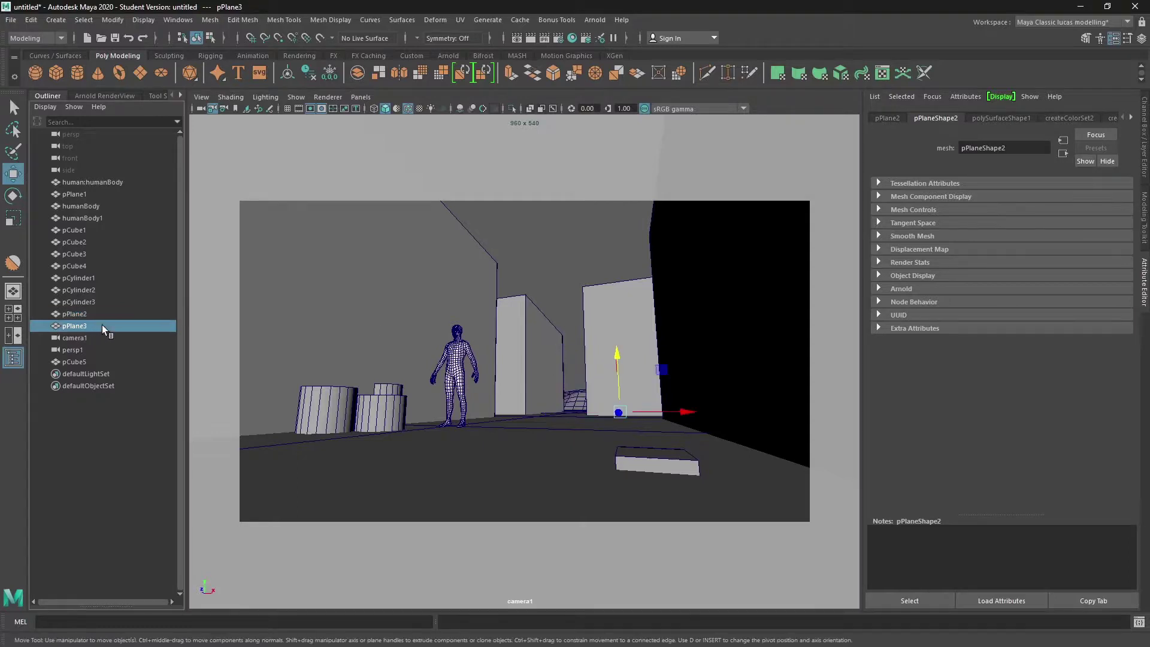